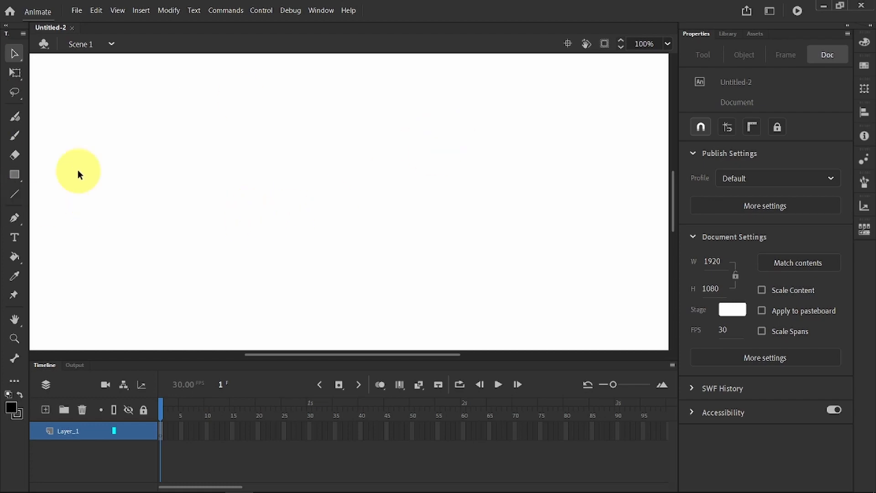
# Sketch a rough open book with the Classic Brush, including raised pages and a curved arrow for the page-turn direction.
pyautogui.click(11, 137)
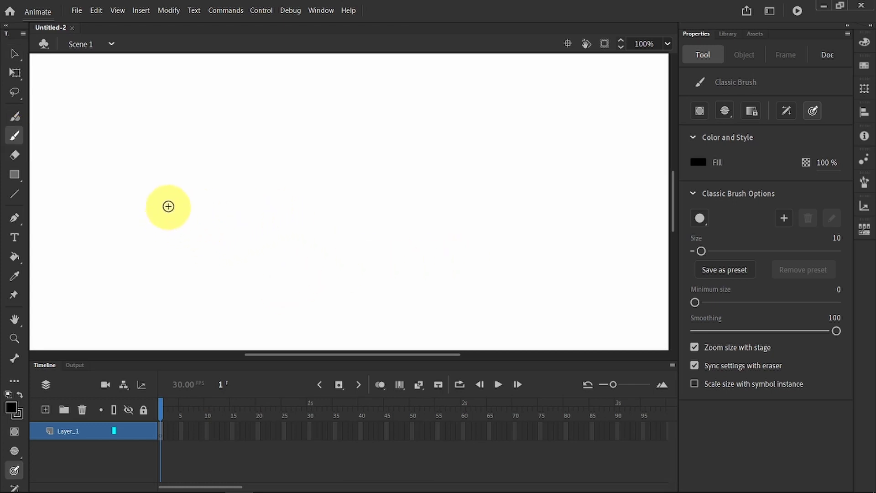
pyautogui.moveTo(166, 199)
pyautogui.mouseDown()
pyautogui.moveTo(343, 213)
pyautogui.moveTo(447, 184)
pyautogui.moveTo(484, 185)
pyautogui.mouseUp()
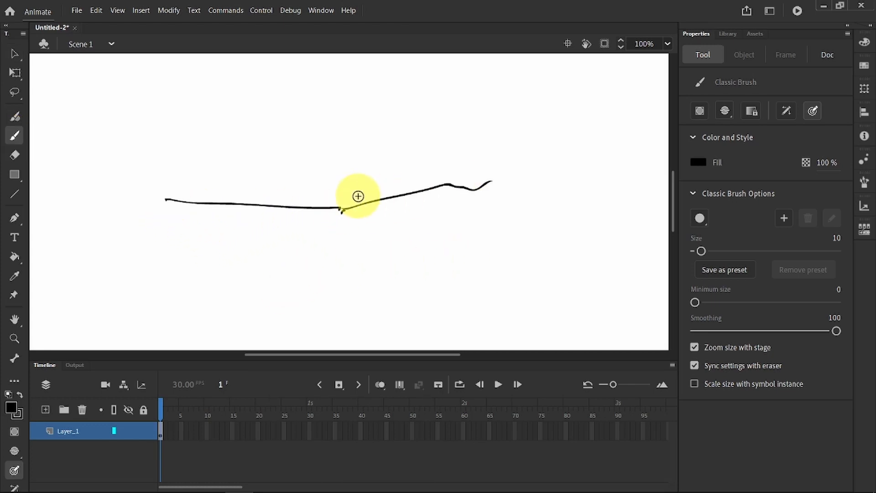
pyautogui.moveTo(359, 192); pyautogui.dragTo(403, 161)
pyautogui.moveTo(350, 144); pyautogui.dragTo(338, 182)
pyautogui.moveTo(357, 127); pyautogui.dragTo(345, 139)
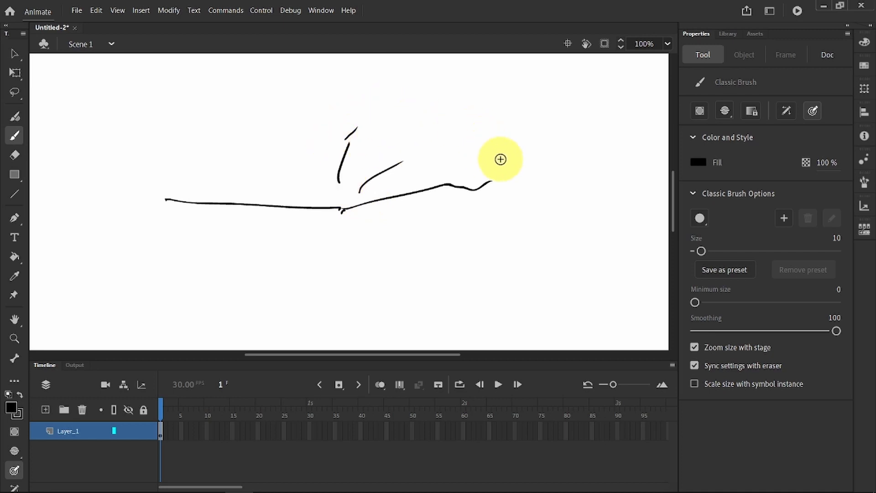
pyautogui.moveTo(471, 136)
pyautogui.mouseDown()
pyautogui.moveTo(424, 104)
pyautogui.moveTo(319, 109)
pyautogui.moveTo(301, 132)
pyautogui.mouseUp()
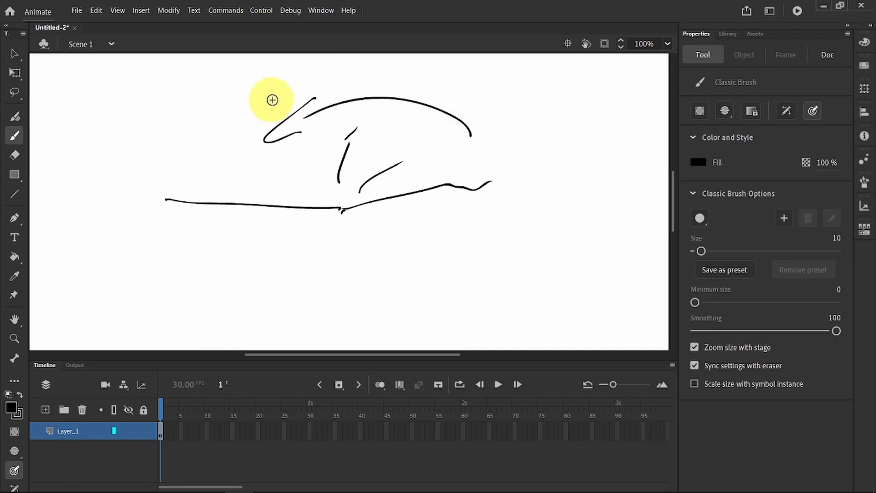
# Write frame number 1 beside the arrow's start and 60 at its end with the brush, crossing out the discarded numbers such as 30.
pyautogui.moveTo(515, 115); pyautogui.dragTo(519, 149)
pyautogui.click(534, 150)
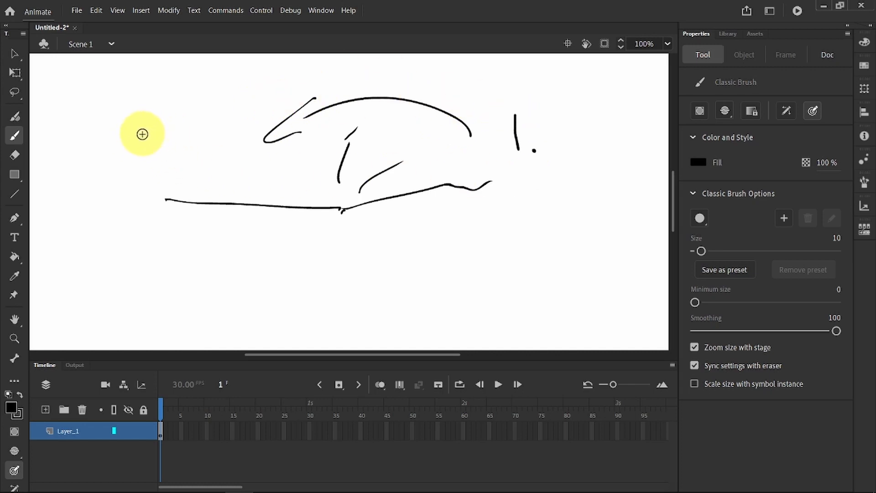
pyautogui.moveTo(137, 135)
pyautogui.mouseDown()
pyautogui.moveTo(168, 146)
pyautogui.moveTo(157, 157)
pyautogui.mouseUp()
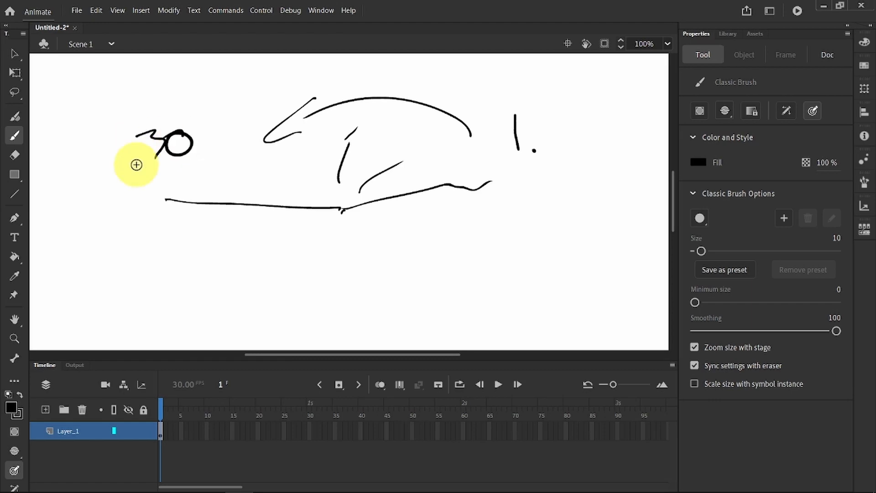
pyautogui.moveTo(157, 130)
pyautogui.mouseDown()
pyautogui.moveTo(183, 143)
pyautogui.moveTo(159, 162)
pyautogui.mouseUp()
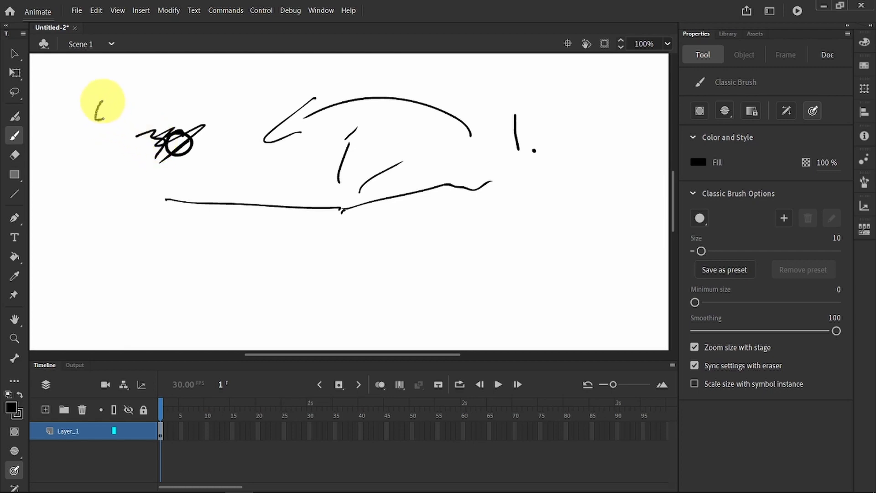
pyautogui.moveTo(103, 119)
pyautogui.mouseDown()
pyautogui.moveTo(127, 97)
pyautogui.moveTo(140, 102)
pyautogui.mouseUp()
pyautogui.moveTo(106, 159)
pyautogui.mouseDown()
pyautogui.moveTo(90, 187)
pyautogui.moveTo(109, 182)
pyautogui.mouseUp()
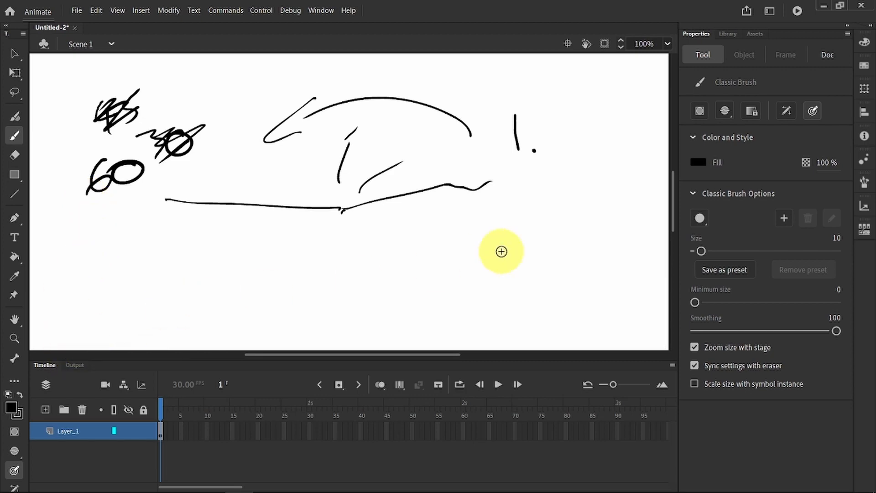
# Delete all the brush drawings from the stage.
pyautogui.hotkey('ctrl', 'a')
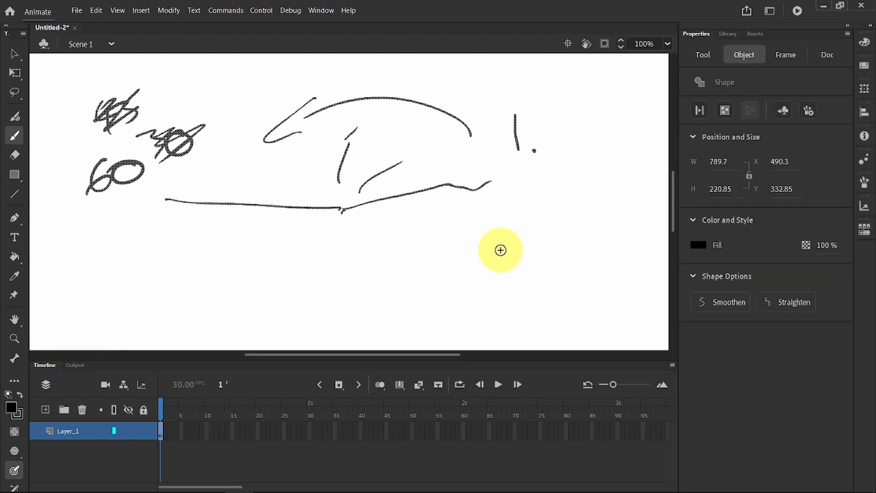
pyautogui.press('Delete')
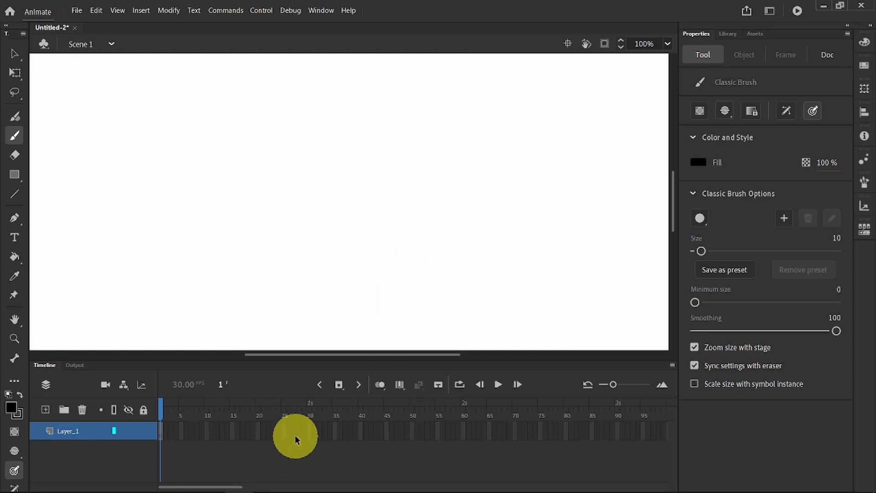
# Switch to the File Explorer folder holding the book photos, show them as extra large icons and widen the window.
pyautogui.hotkey('alt', 'Tab')
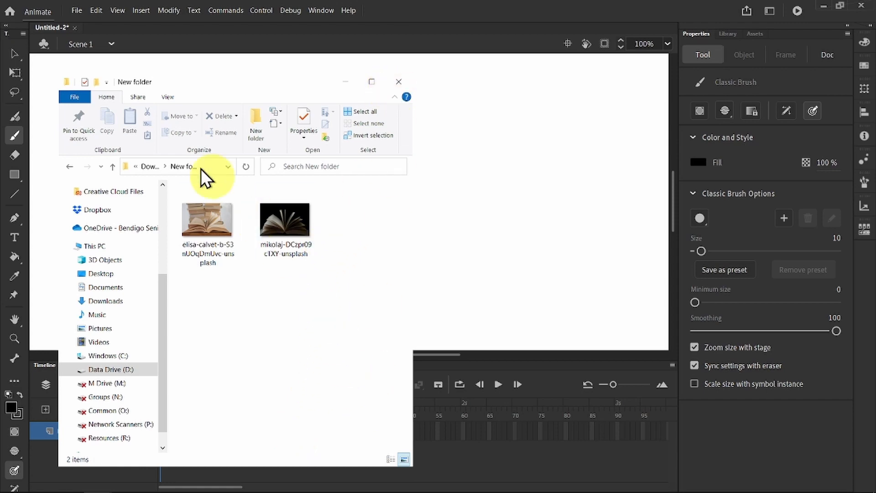
pyautogui.click(166, 97)
pyautogui.click(132, 113)
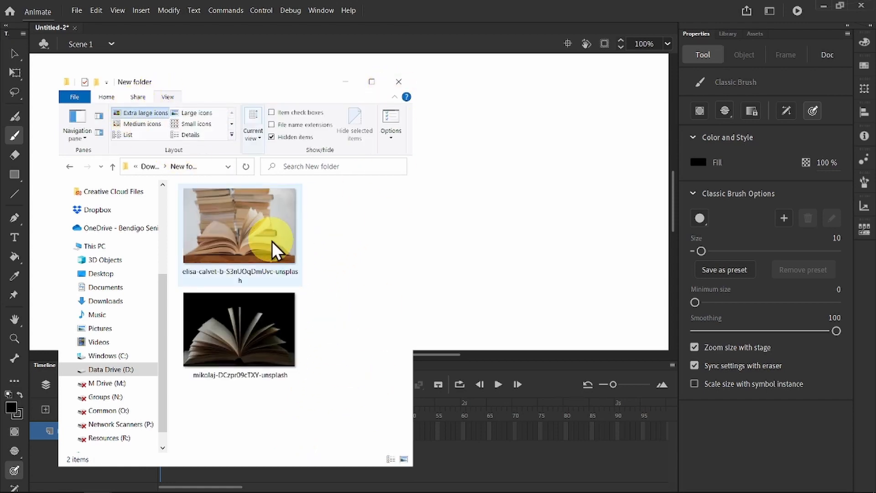
pyautogui.moveTo(404, 466); pyautogui.dragTo(584, 338)
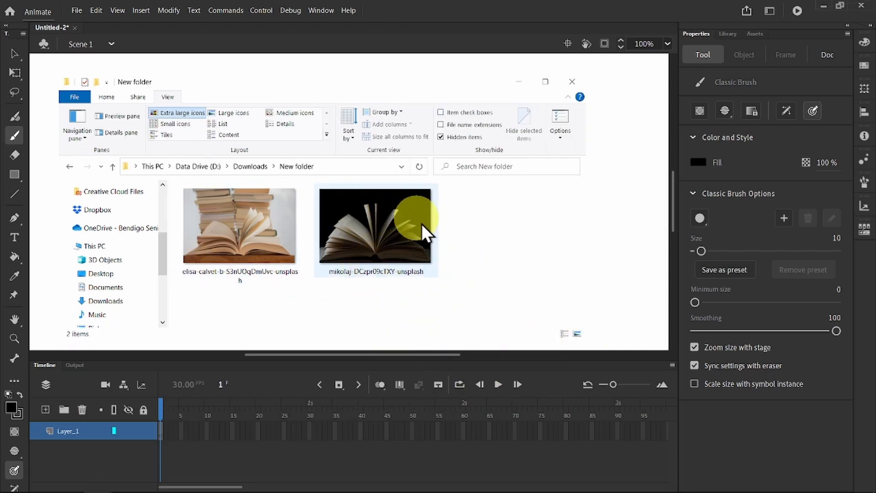
pyautogui.click(392, 67)
pyautogui.moveTo(258, 470)
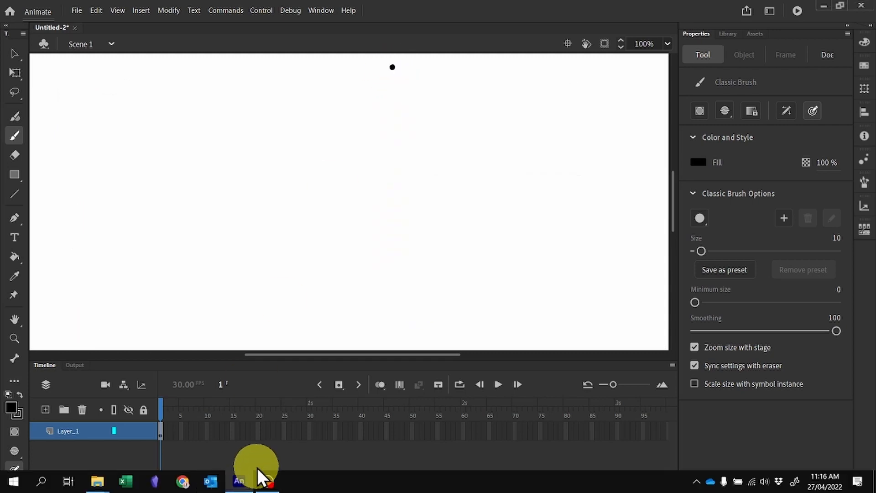
pyautogui.hotkey('ctrl', 'z')
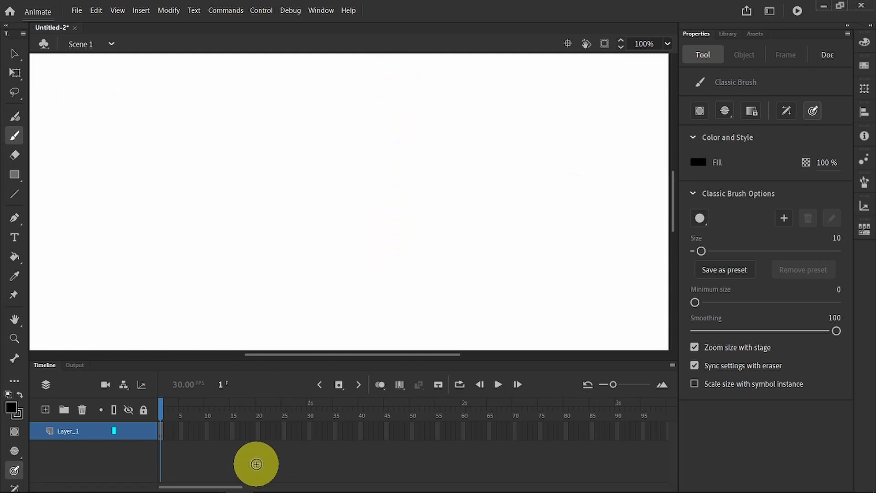
# Place the open-book photo with the black background from File Explorer onto the Animate stage and minimize the folder window.
pyautogui.hotkey('alt', 'Tab')
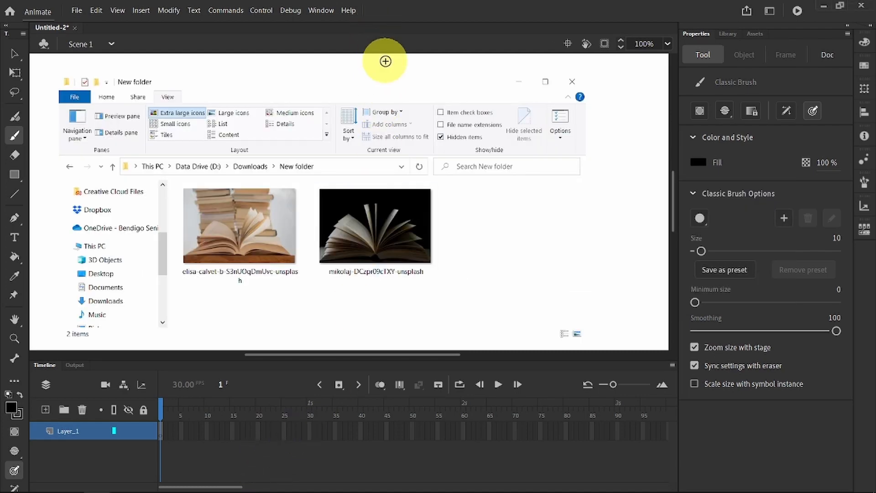
pyautogui.moveTo(415, 89); pyautogui.dragTo(653, 171)
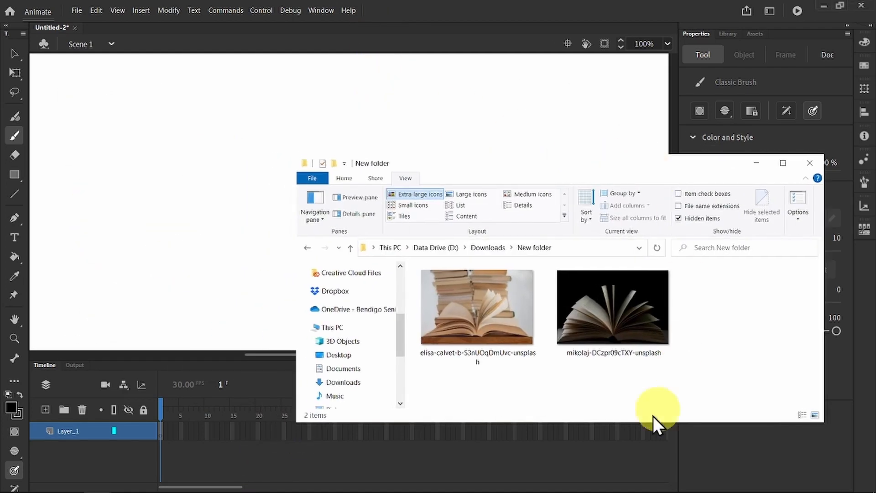
pyautogui.click(615, 305)
pyautogui.moveTo(614, 305); pyautogui.dragTo(284, 387)
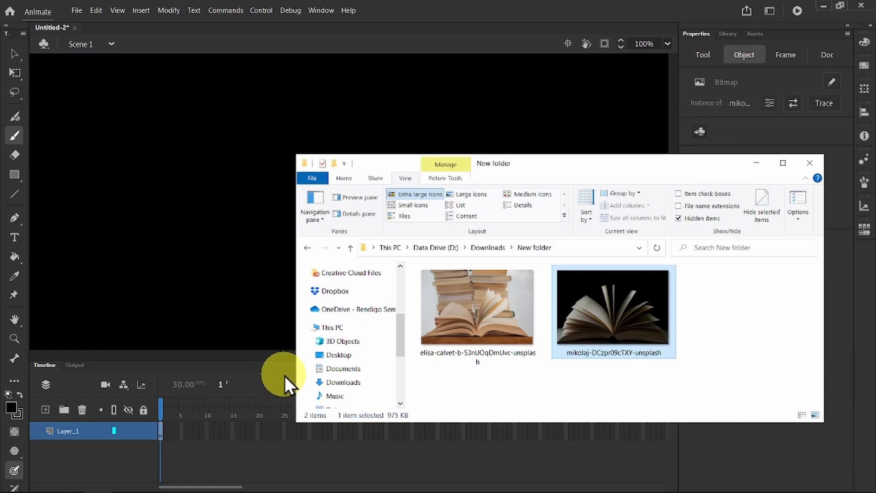
pyautogui.click(757, 164)
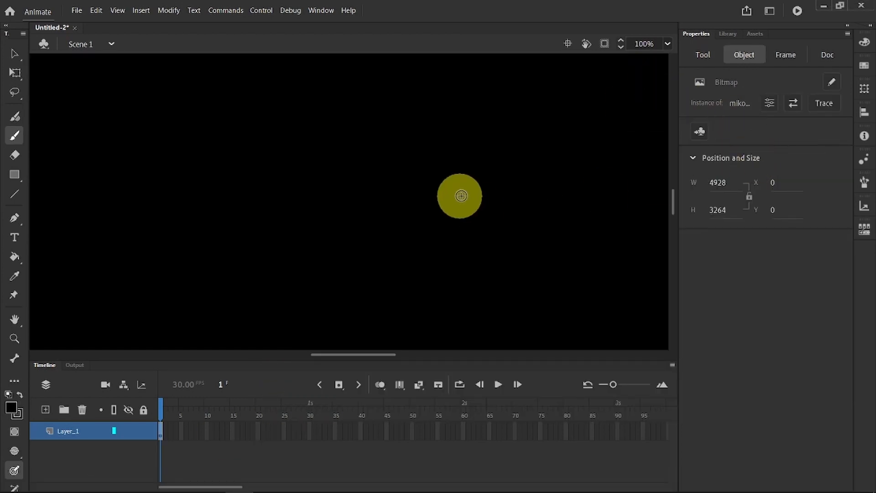
# Scale the book photo down with Free Transform to about 1908 × 1080 px, keeping its upper-left corner at X 0, Y 0.
pyautogui.hotkey('ctrl', '-')
pyautogui.hotkey('ctrl', '-')
pyautogui.hotkey('ctrl', '-')
pyautogui.hotkey('ctrl', '-')
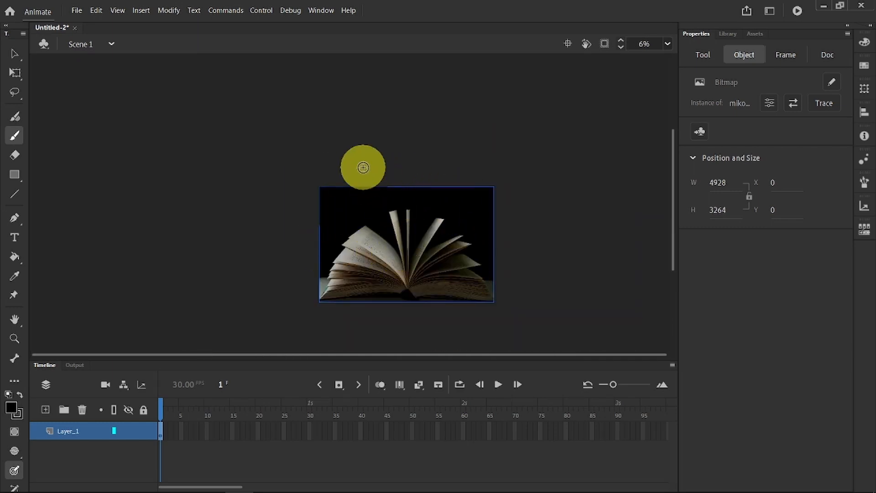
pyautogui.click(11, 52)
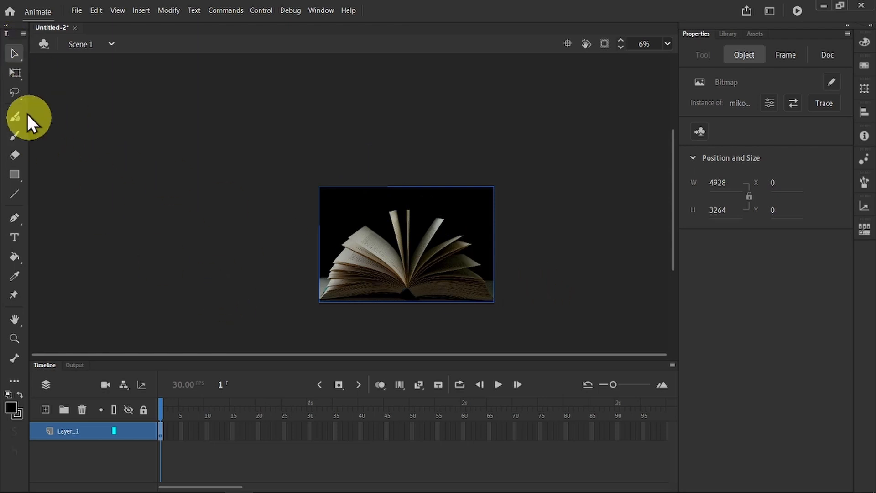
pyautogui.click(12, 72)
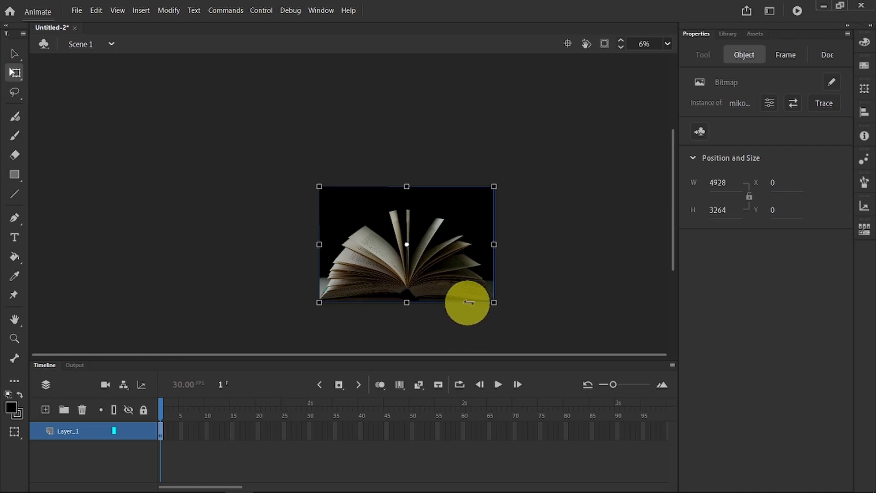
pyautogui.moveTo(492, 301)
pyautogui.mouseDown()
pyautogui.moveTo(438, 264)
pyautogui.moveTo(446, 262)
pyautogui.moveTo(424, 258)
pyautogui.moveTo(448, 283)
pyautogui.moveTo(470, 267)
pyautogui.moveTo(438, 255)
pyautogui.moveTo(493, 276)
pyautogui.moveTo(475, 296)
pyautogui.moveTo(480, 284)
pyautogui.moveTo(480, 293)
pyautogui.moveTo(502, 276)
pyautogui.moveTo(476, 299)
pyautogui.mouseUp()
pyautogui.hotkey('ctrl', 'z')
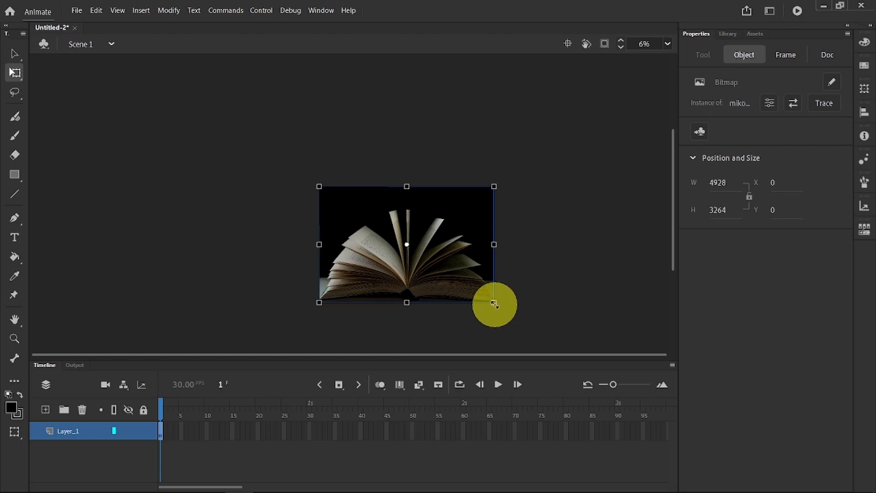
pyautogui.moveTo(495, 304); pyautogui.dragTo(388, 227)
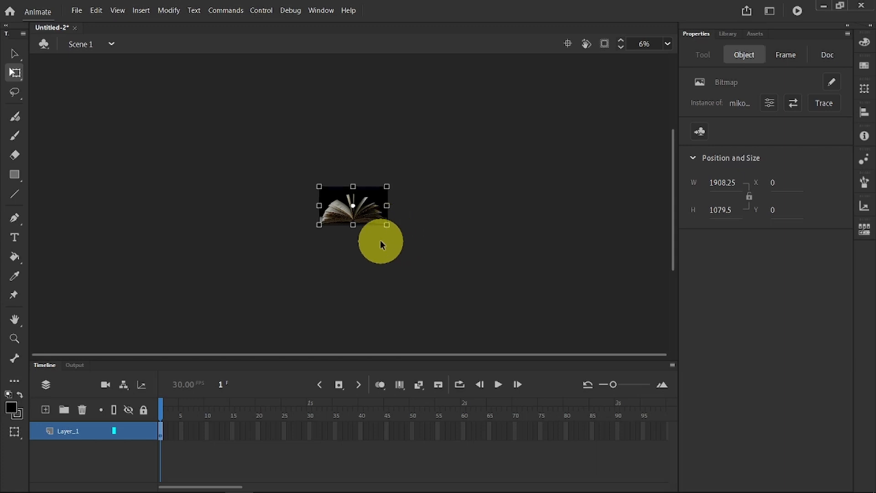
# Shrink the photo about its center to about 1740 × 943 px, leaving a margin of the stage around it.
pyautogui.hotkey('ctrl', '=')
pyautogui.hotkey('ctrl', '=')
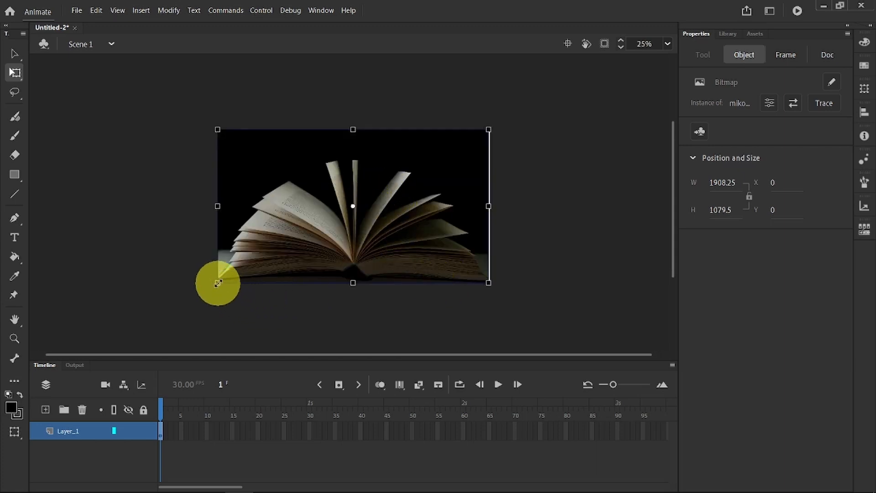
pyautogui.moveTo(217, 284); pyautogui.dragTo(229, 273)
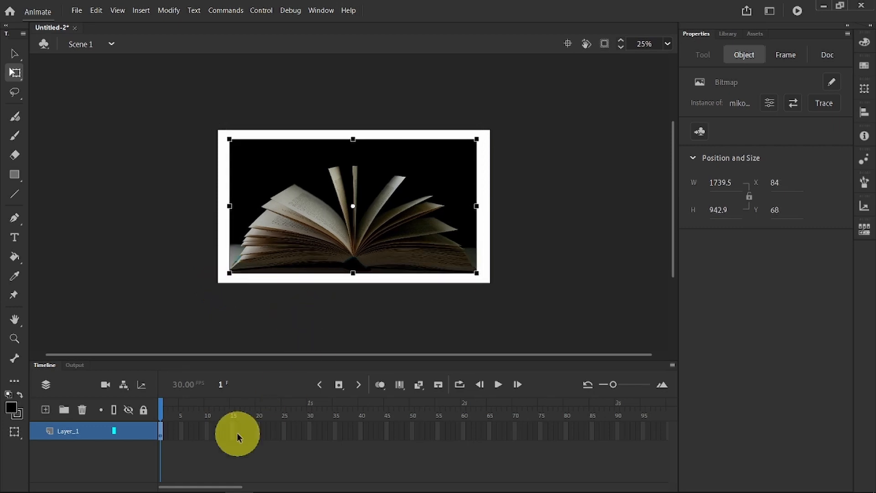
# Rename the photo's layer to reference and lock it, adding a new layer above it.
pyautogui.doubleClick(64, 431)
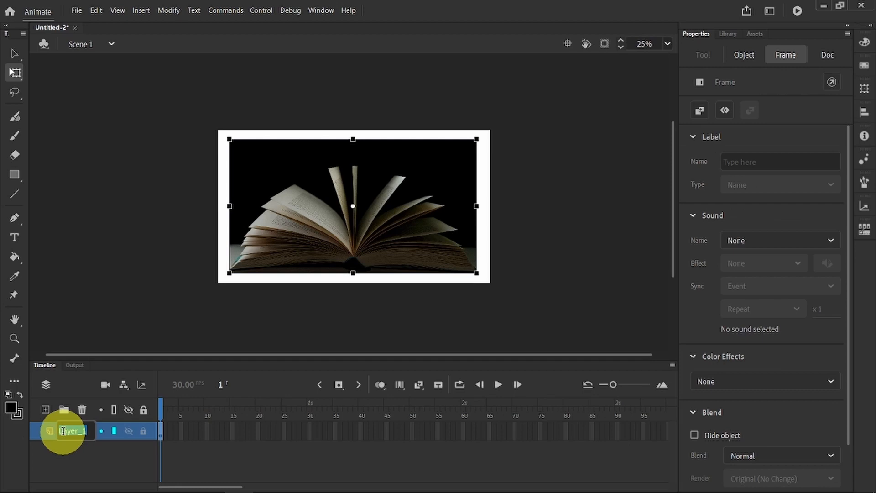
pyautogui.write('reference')
pyautogui.press('Return')
pyautogui.click(45, 410)
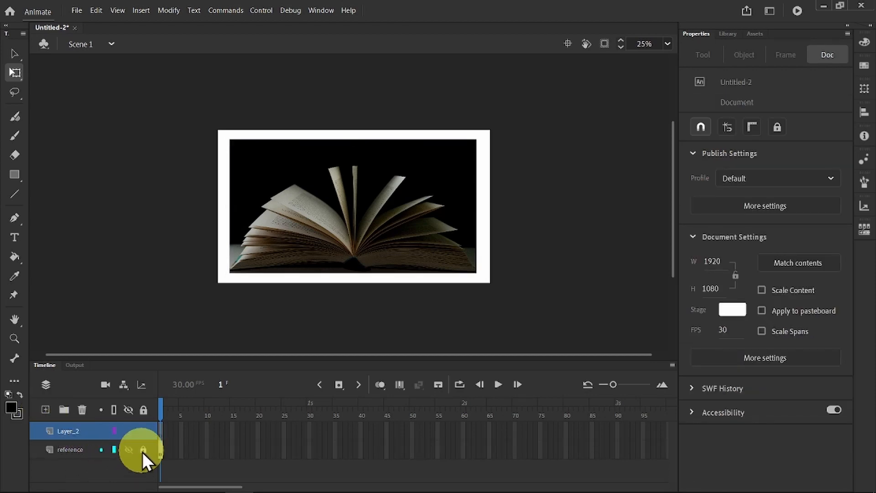
pyautogui.click(14, 54)
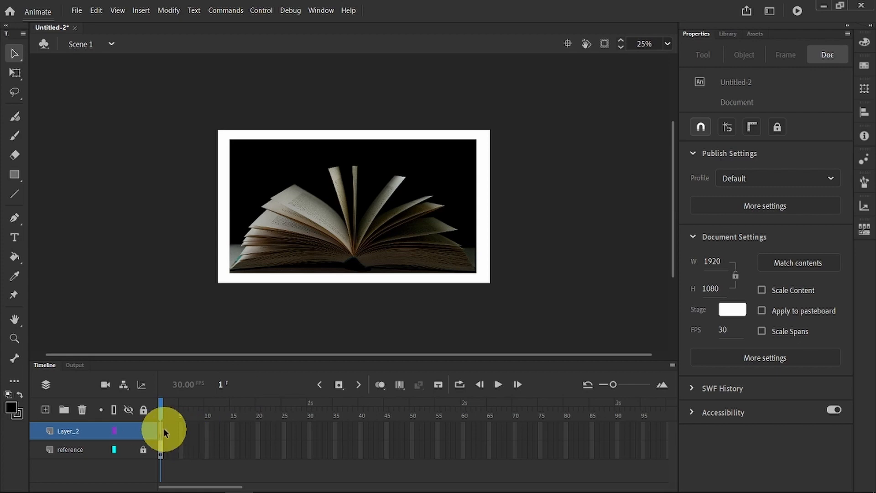
# Name the new layer Book and add another layer named Page above it.
pyautogui.doubleClick(66, 431)
pyautogui.write('back')
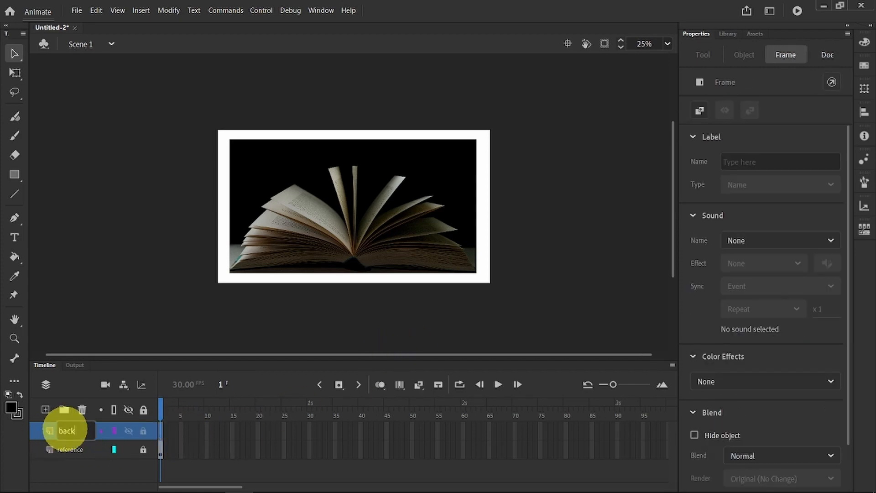
pyautogui.write('ground')
pyautogui.hotkey('ctrl', 'a')
pyautogui.write('B')
pyautogui.click(46, 410)
pyautogui.write('P')
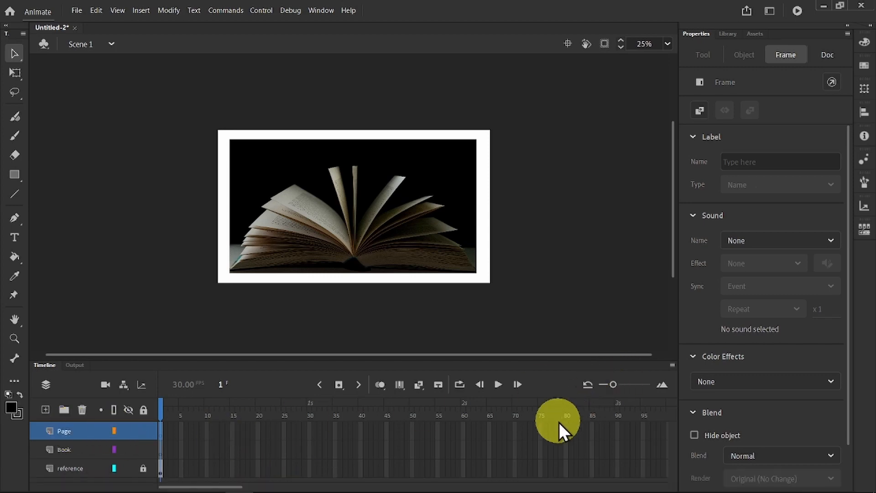
# Enlarge the timeline area and extend all three layers to frame 60, returning to frame 1 of the Book layer.
pyautogui.moveTo(555, 355); pyautogui.dragTo(555, 328)
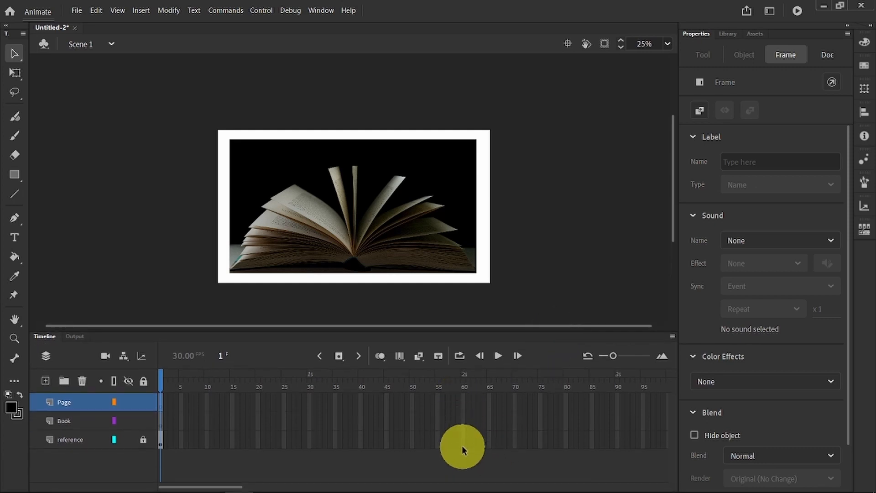
pyautogui.rightClick(463, 400)
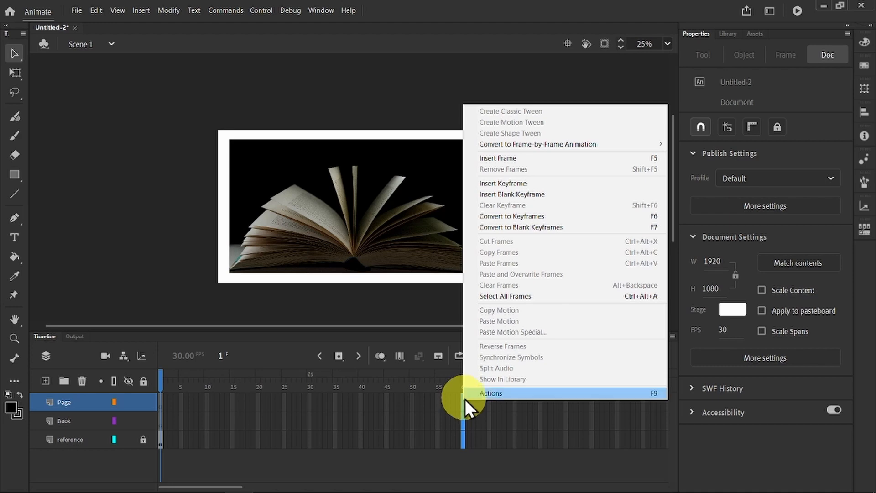
pyautogui.click(520, 158)
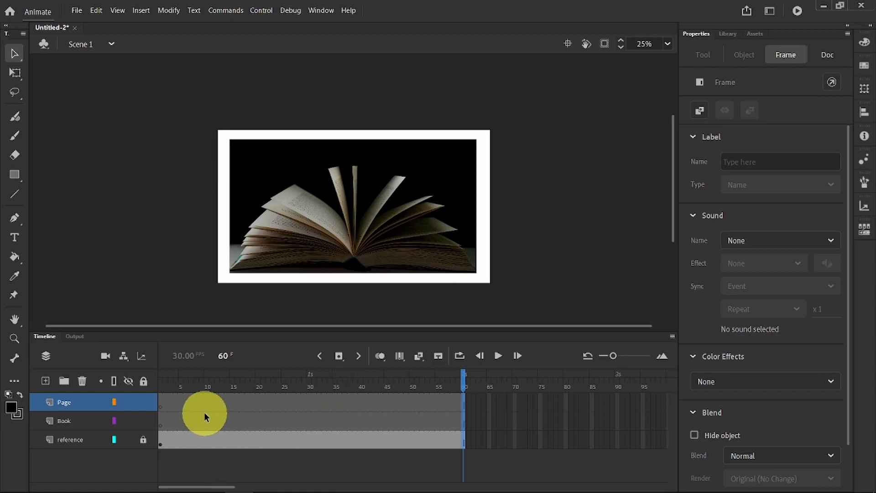
pyautogui.click(161, 423)
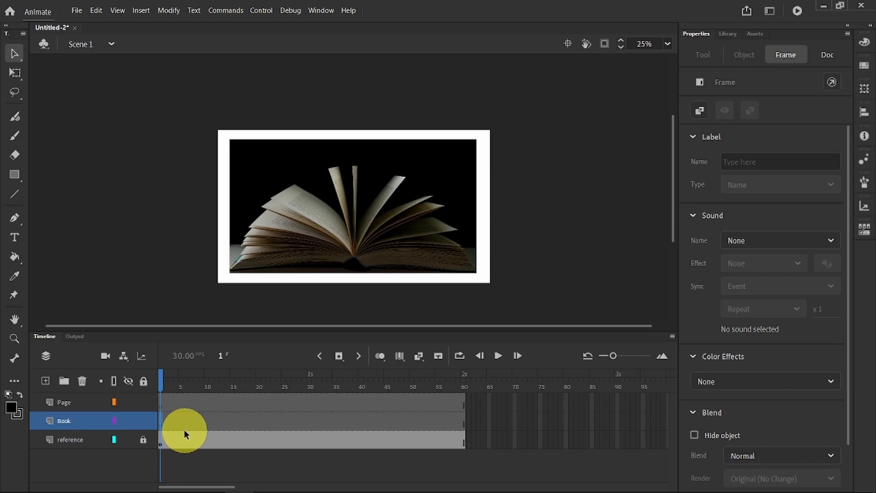
# Set up the Classic Brush with size 7 and a black fill.
pyautogui.click(15, 135)
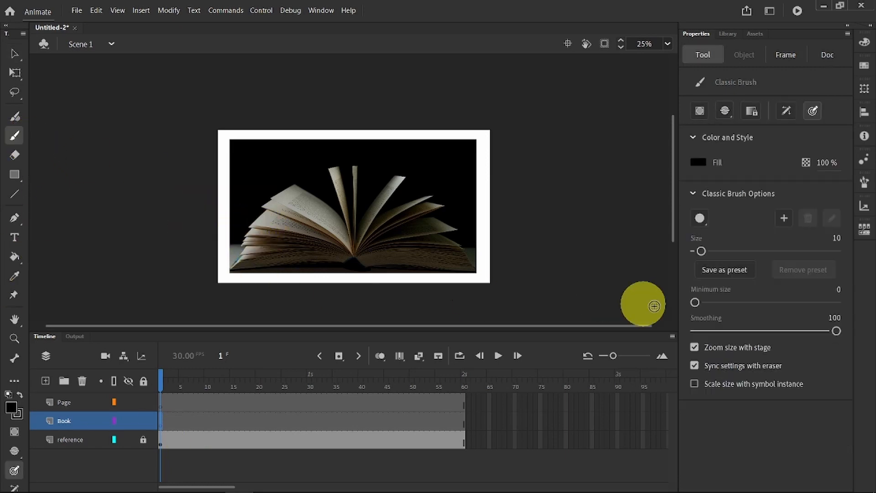
pyautogui.moveTo(702, 249); pyautogui.dragTo(700, 250)
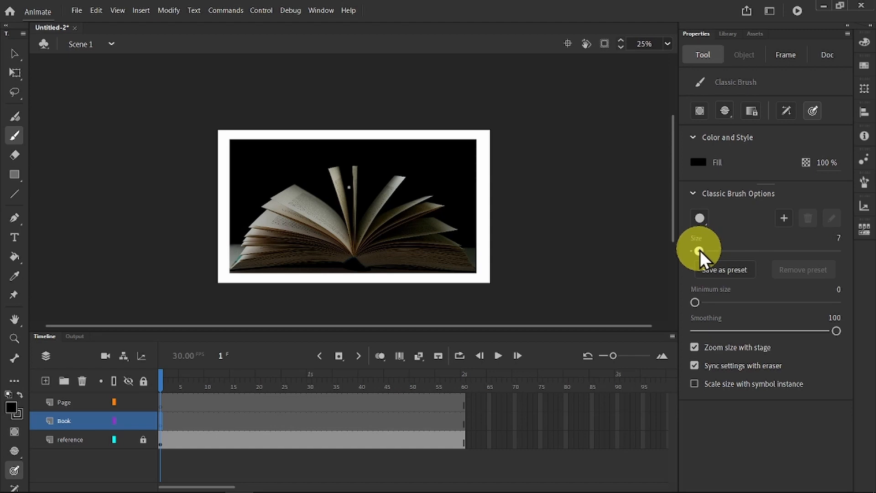
pyautogui.click(700, 163)
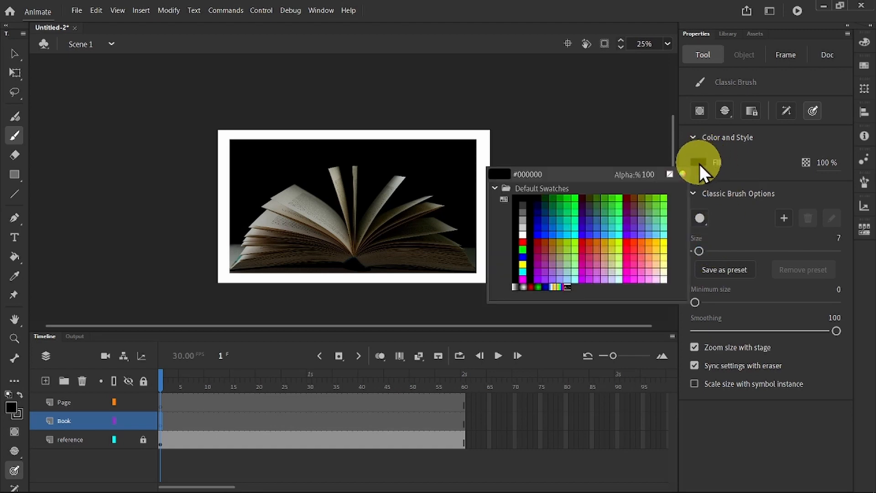
pyautogui.click(739, 155)
pyautogui.click(699, 164)
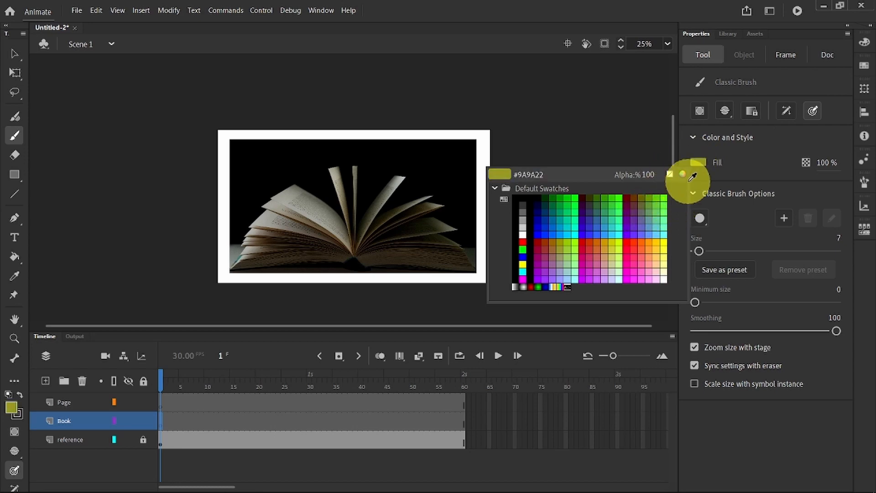
pyautogui.click(529, 198)
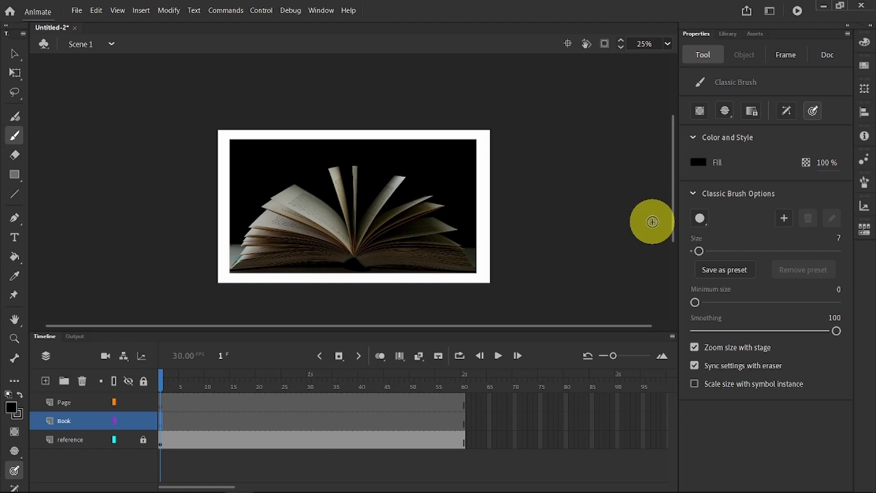
# Set the brush size to 22 and trace the lower edge of the book's left cover on the Book layer.
pyautogui.hotkey('ctrl', '=')
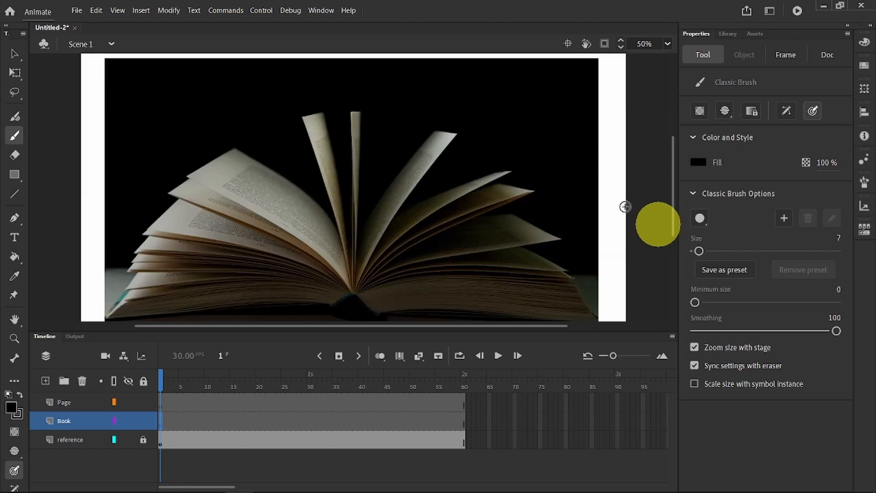
pyautogui.moveTo(433, 205); pyautogui.dragTo(466, 119)
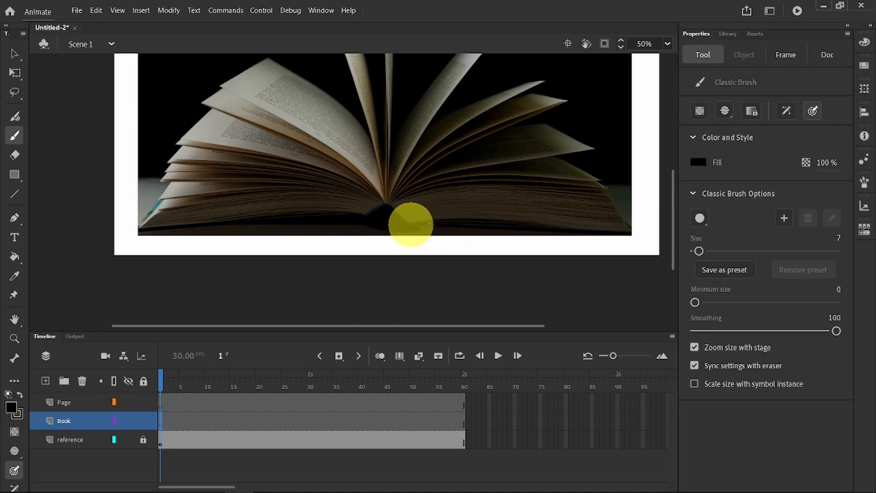
pyautogui.moveTo(566, 236); pyautogui.dragTo(624, 243)
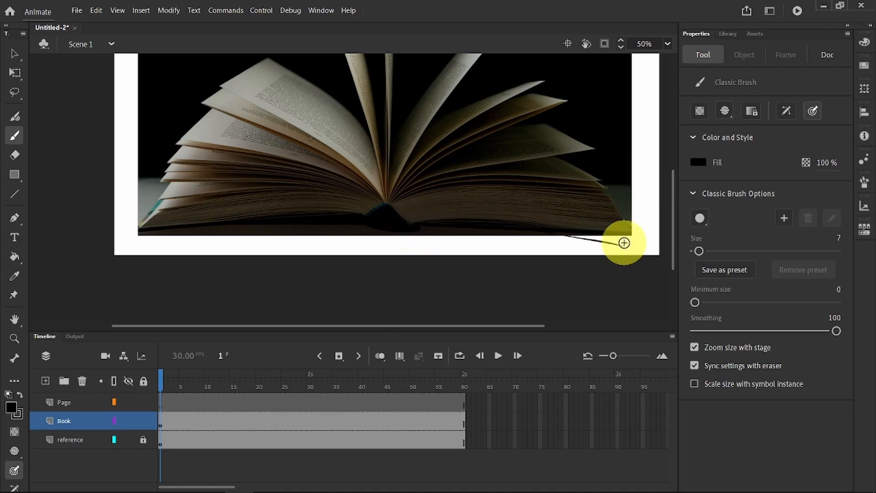
pyautogui.hotkey('ctrl', 'z')
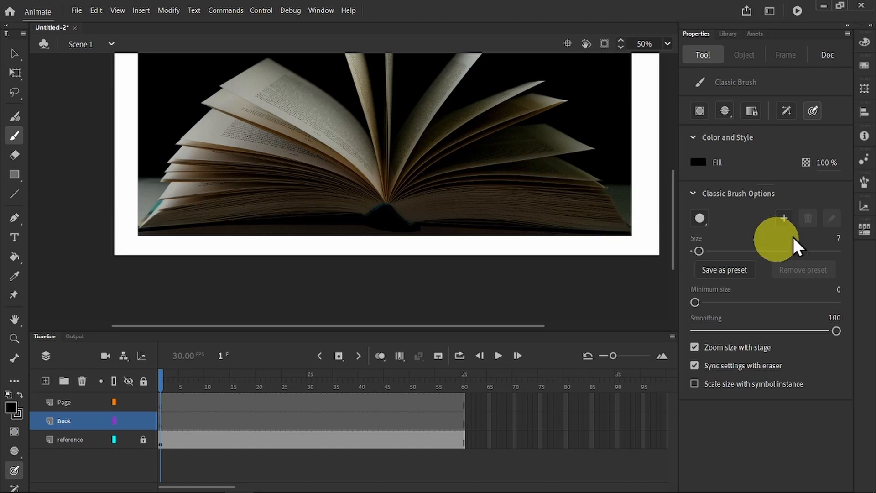
pyautogui.moveTo(699, 251); pyautogui.dragTo(708, 251)
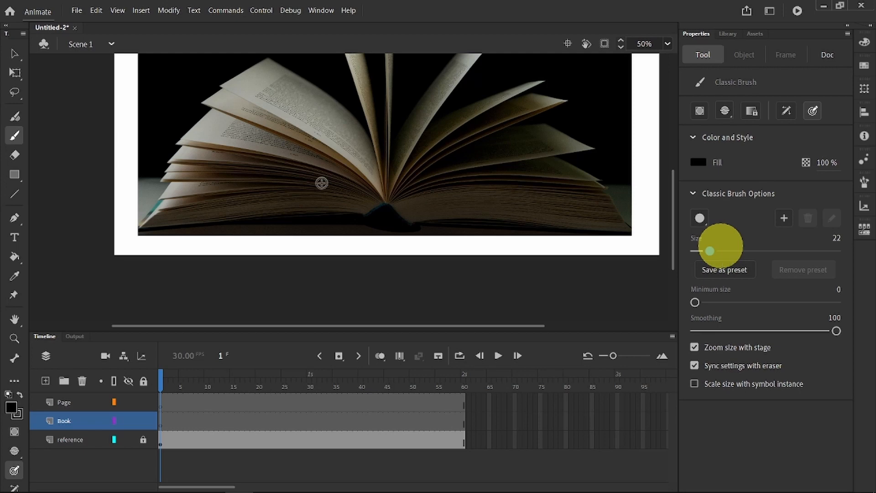
pyautogui.moveTo(140, 236)
pyautogui.mouseDown()
pyautogui.moveTo(280, 225)
pyautogui.moveTo(475, 240)
pyautogui.mouseUp()
pyautogui.moveTo(423, 232); pyautogui.dragTo(557, 252)
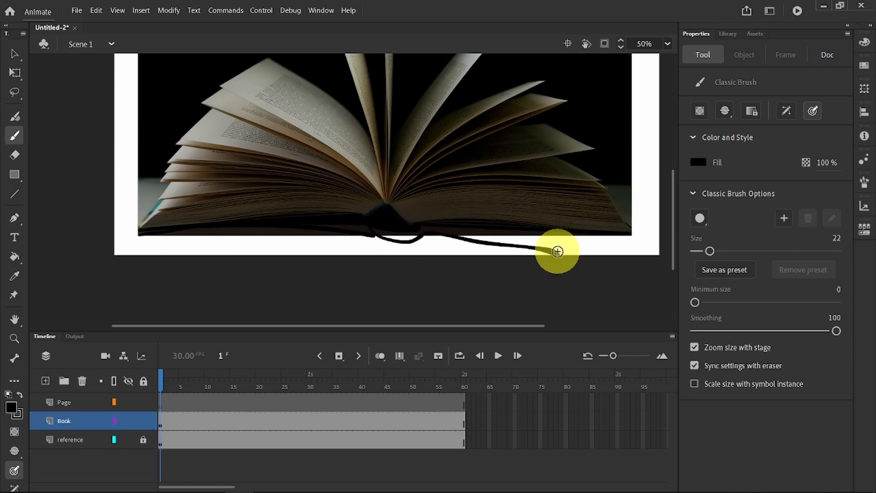
pyautogui.hotkey('ctrl', 'z')
pyautogui.hotkey('ctrl', 'z')
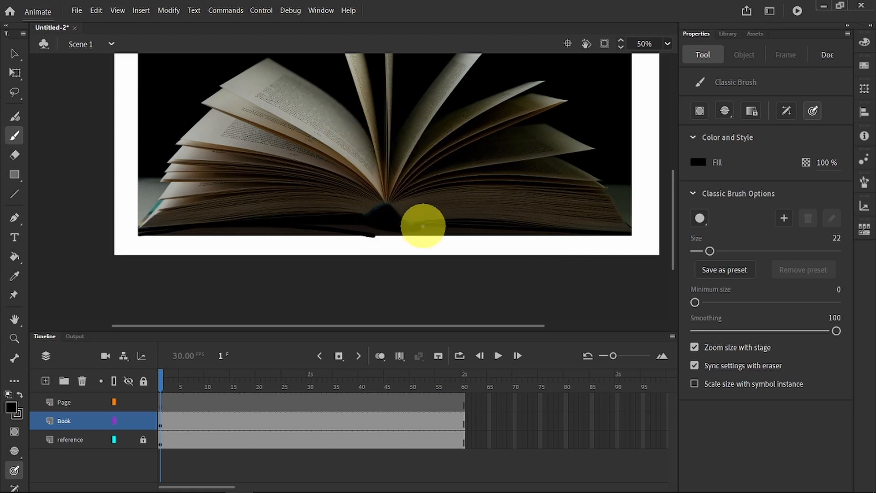
pyautogui.moveTo(423, 227)
pyautogui.mouseDown()
pyautogui.moveTo(589, 252)
pyautogui.moveTo(606, 257)
pyautogui.mouseUp()
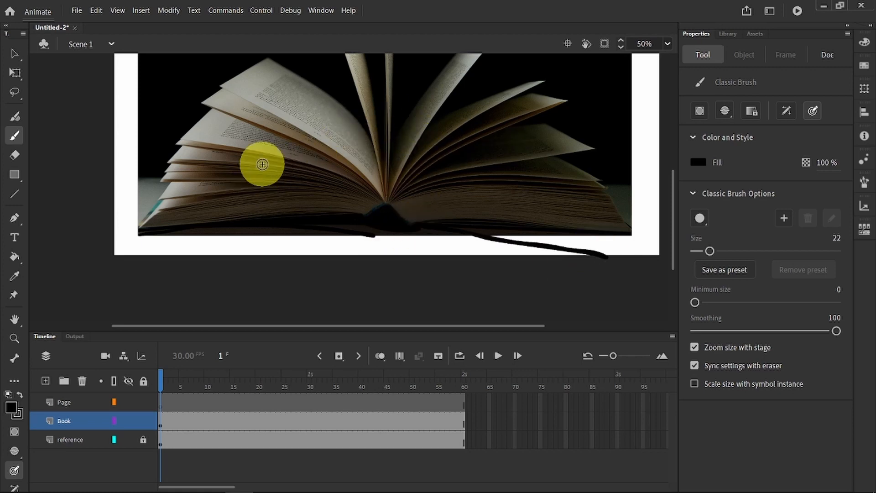
pyautogui.hotkey('ctrl', 'z')
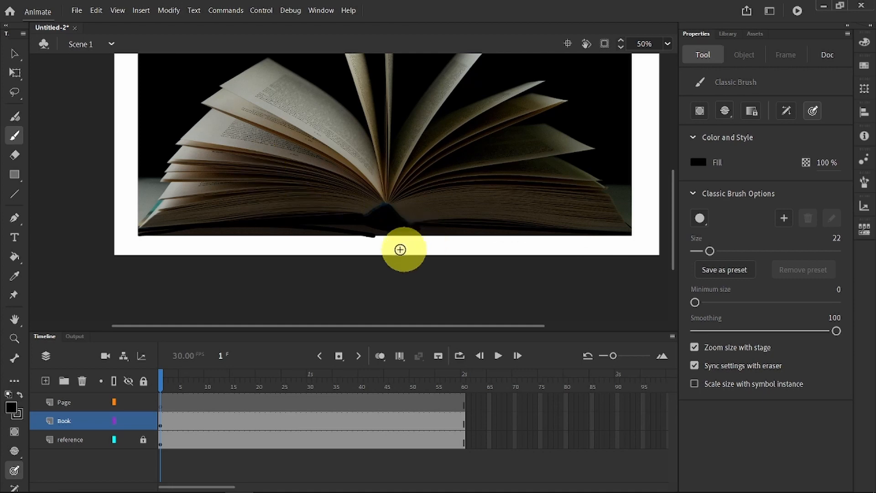
pyautogui.moveTo(429, 231); pyautogui.dragTo(498, 241)
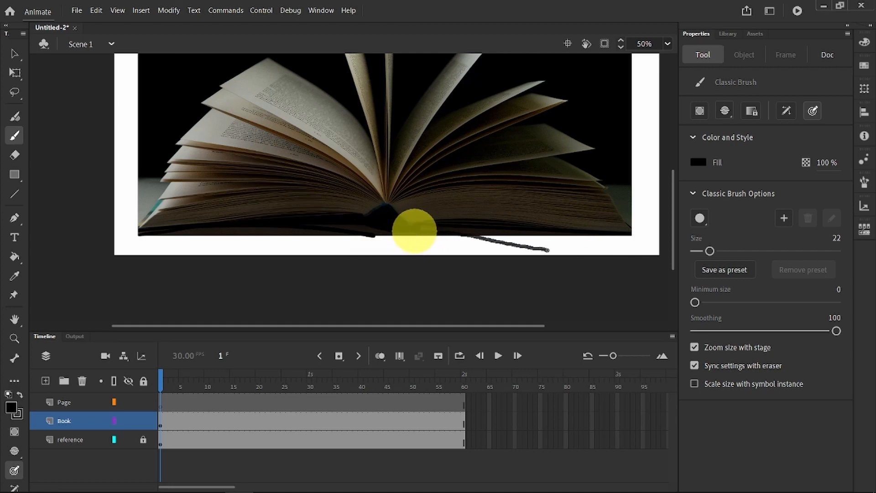
pyautogui.hotkey('ctrl', 'z')
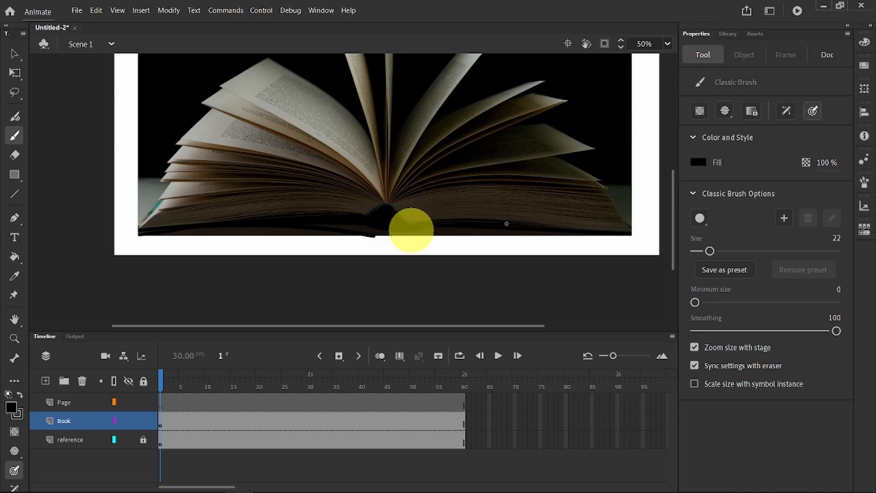
# Trace the lower edge of the book's right cover with a long thick stroke and sketch the spine between the covers.
pyautogui.moveTo(411, 230); pyautogui.dragTo(623, 249)
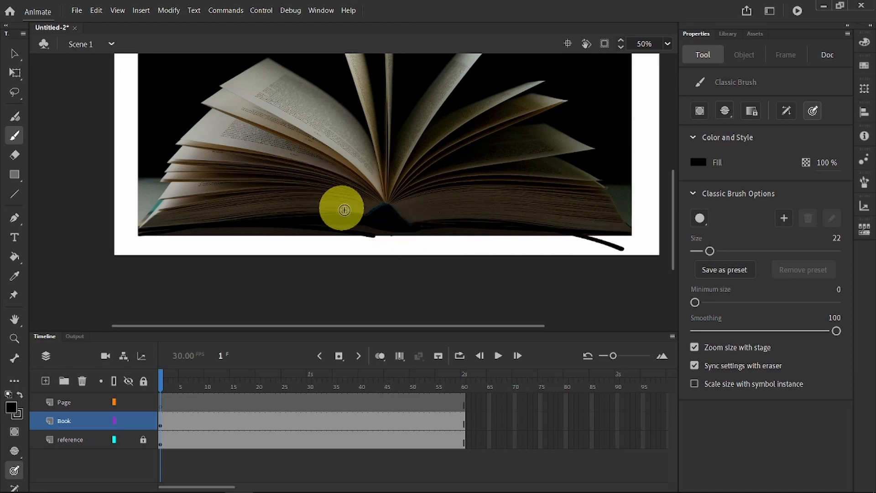
pyautogui.moveTo(413, 231); pyautogui.dragTo(372, 229)
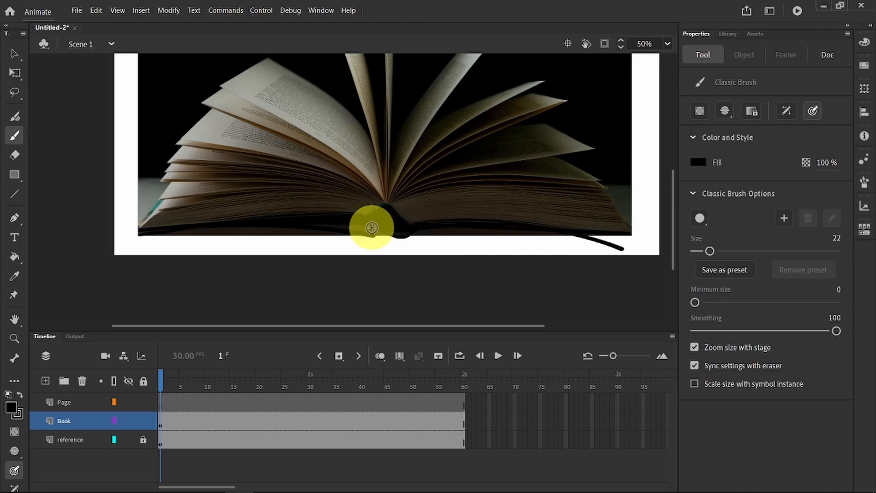
# Hide the reference layer, erase the rough spine stroke and redraw it as a downward curve joining both covers.
pyautogui.click(128, 437)
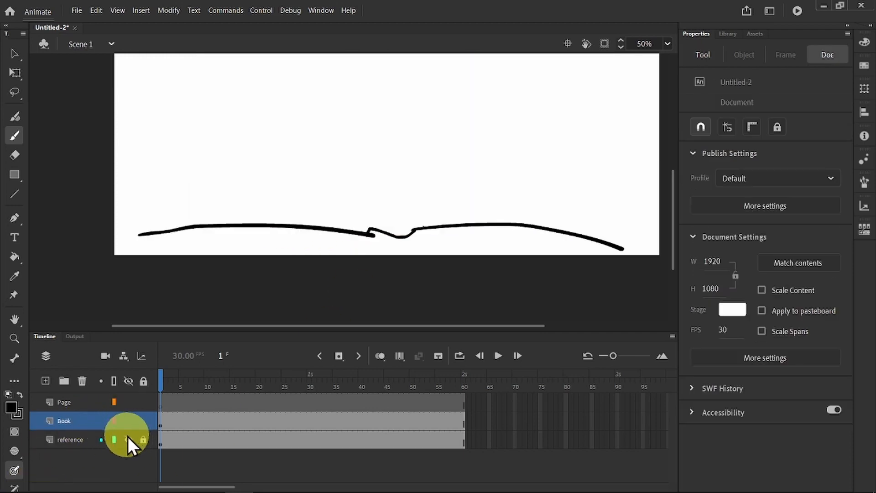
pyautogui.click(15, 155)
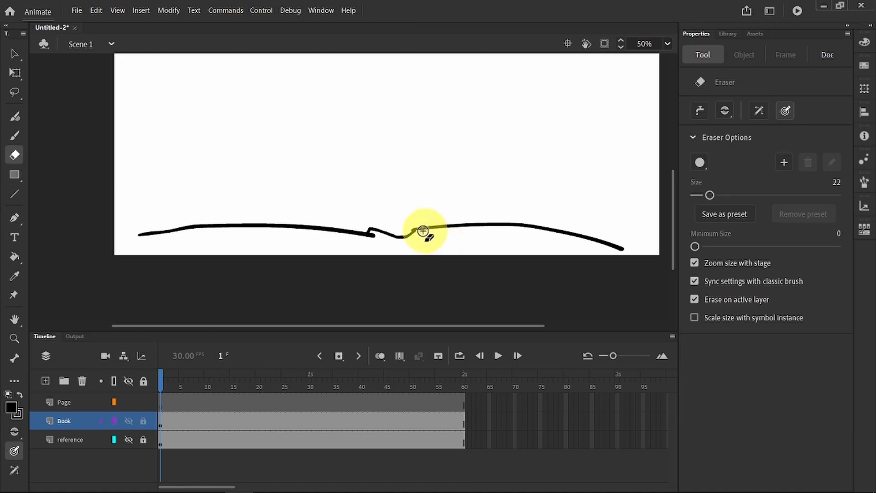
pyautogui.moveTo(368, 227)
pyautogui.mouseDown()
pyautogui.moveTo(414, 231)
pyautogui.moveTo(364, 231)
pyautogui.mouseUp()
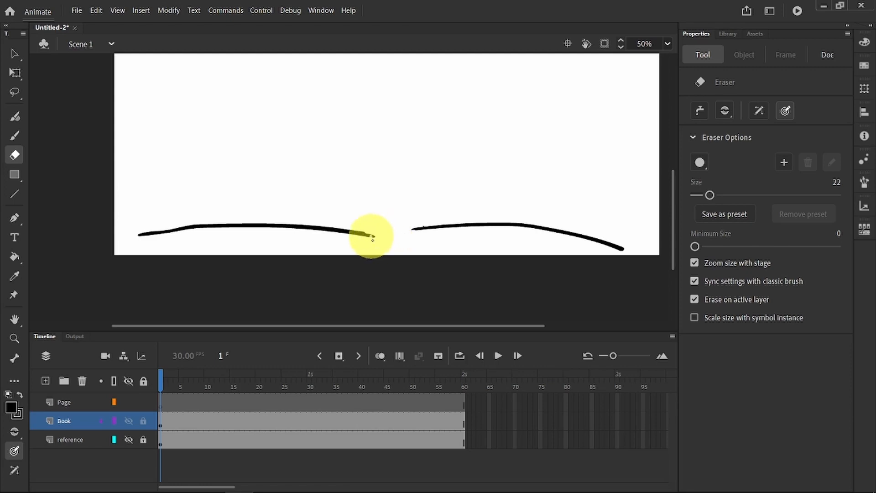
pyautogui.click(15, 135)
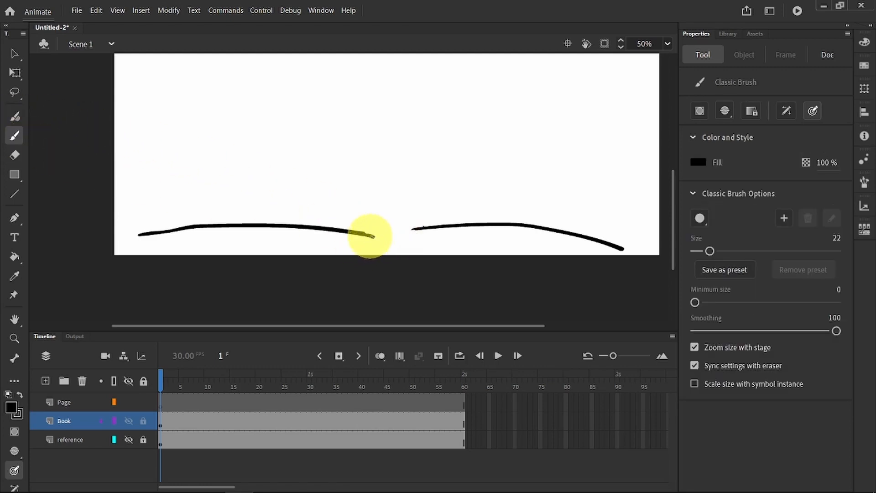
pyautogui.moveTo(415, 235); pyautogui.dragTo(413, 225)
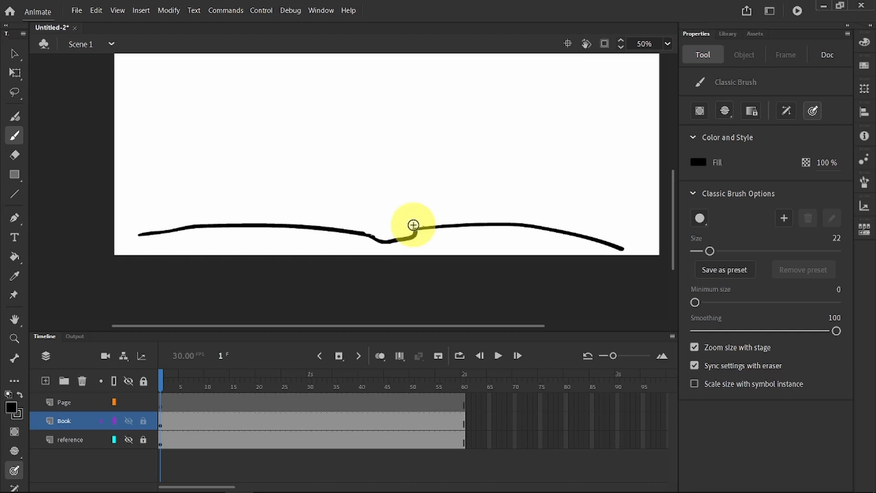
# Set the brush size to 7 and, with the reference shown, trace the spine's top and the right page block's outline.
pyautogui.click(699, 251)
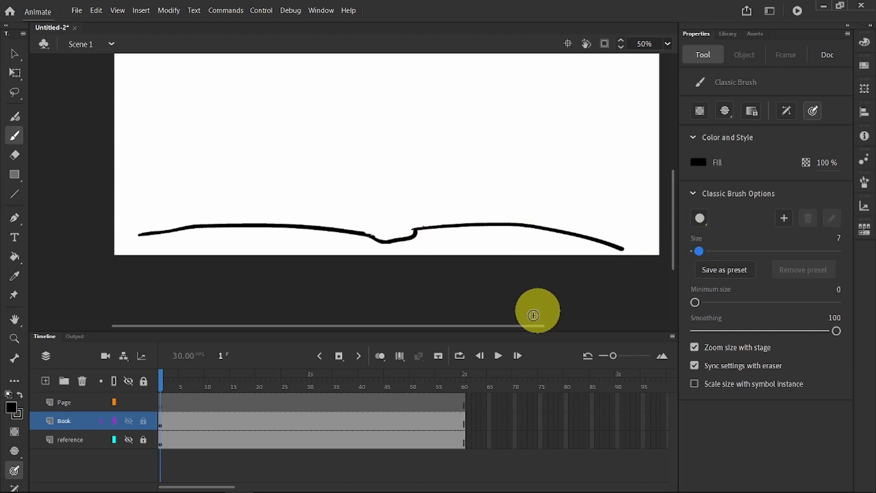
pyautogui.click(128, 436)
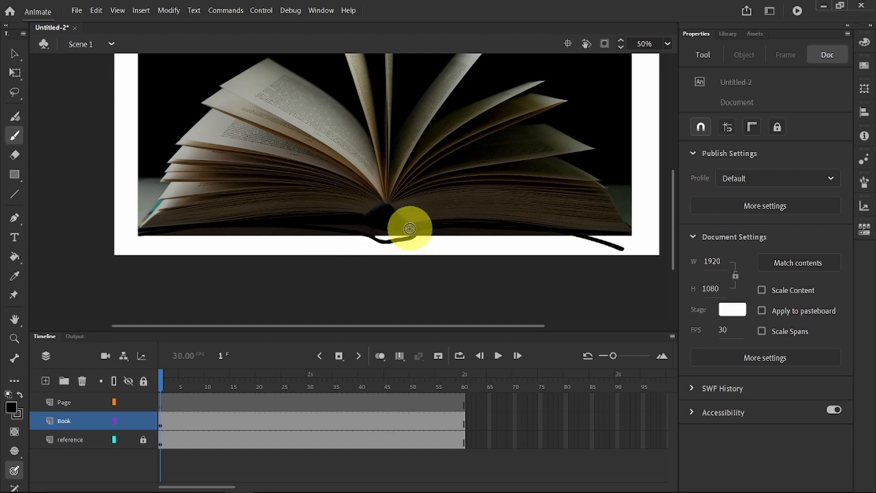
pyautogui.hotkey('ctrl', 'z')
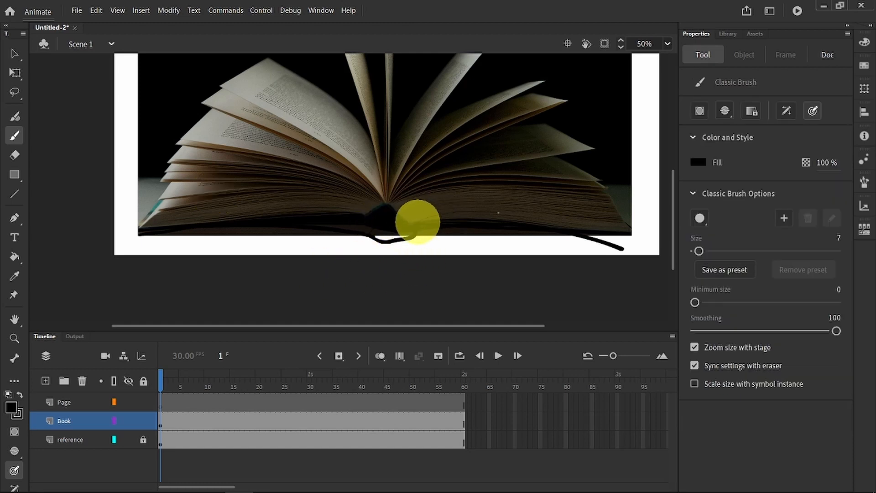
pyautogui.moveTo(605, 236)
pyautogui.mouseDown()
pyautogui.moveTo(626, 249)
pyautogui.moveTo(612, 210)
pyautogui.moveTo(440, 174)
pyautogui.mouseUp()
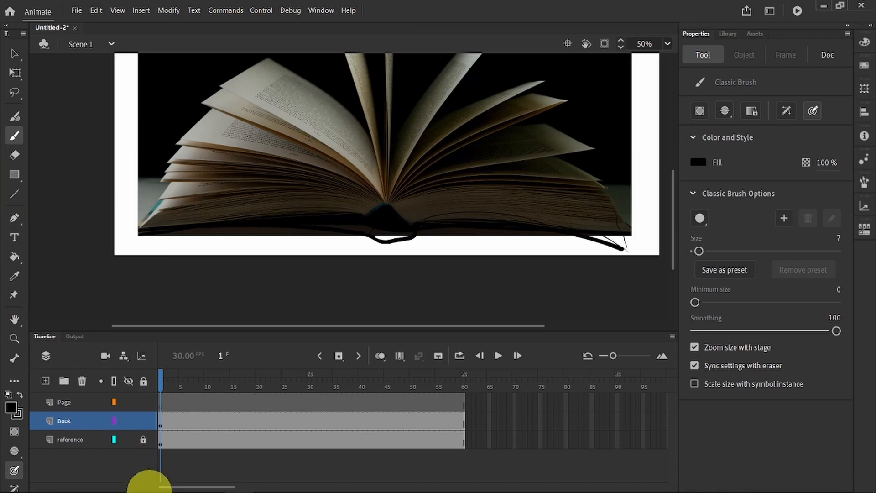
# Hide the reference layer and complete the right page block with its top edge and thin curved page lines.
pyautogui.click(130, 439)
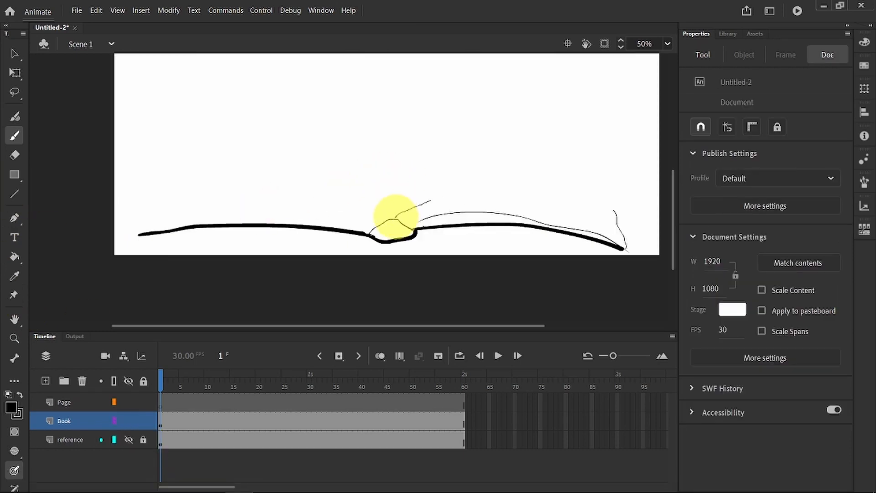
pyautogui.moveTo(594, 211); pyautogui.dragTo(597, 212)
pyautogui.moveTo(418, 216)
pyautogui.mouseDown()
pyautogui.moveTo(478, 206)
pyautogui.moveTo(556, 222)
pyautogui.mouseUp()
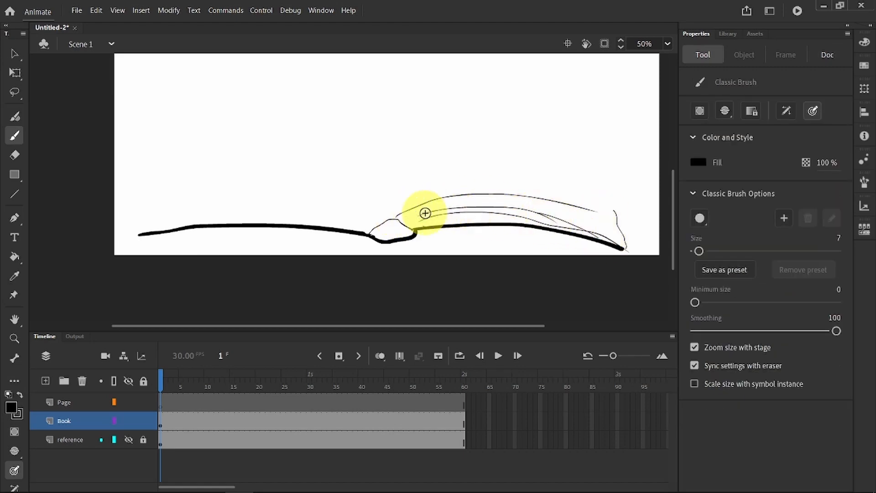
pyautogui.moveTo(434, 210); pyautogui.dragTo(568, 222)
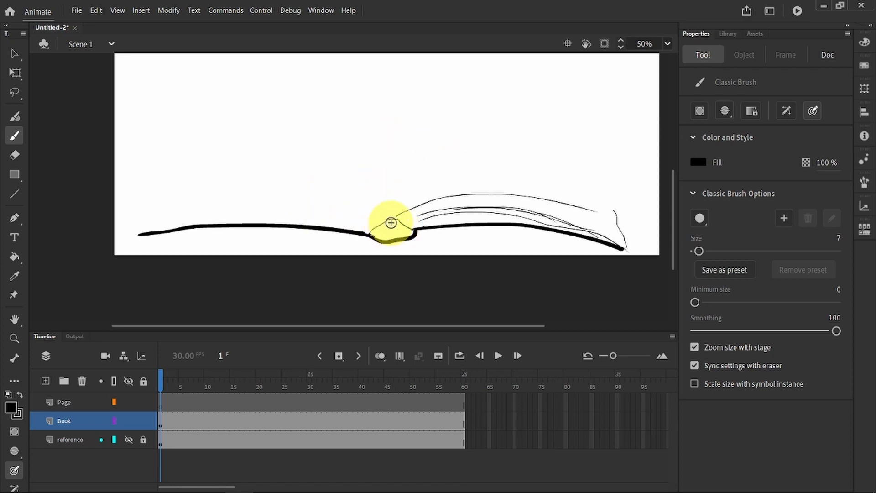
# Draw thin curved page lines across the book's left half, undoing the stray strokes at its outer edge.
pyautogui.moveTo(393, 219); pyautogui.dragTo(289, 185)
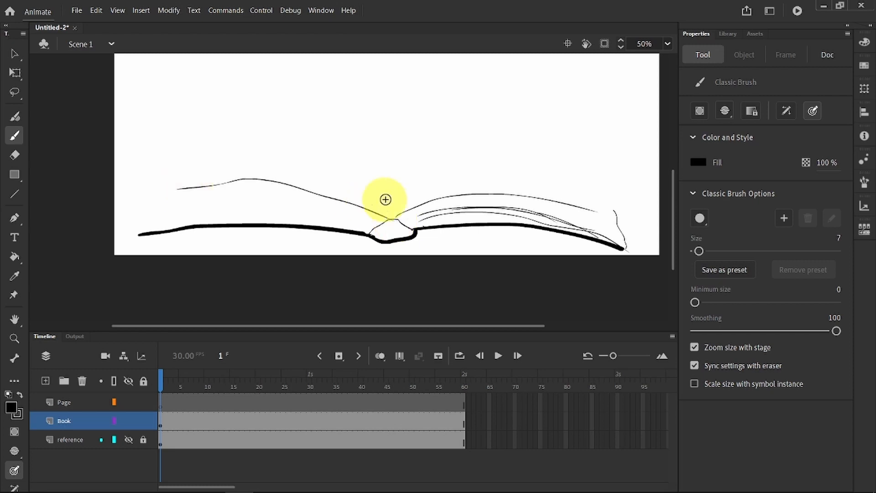
pyautogui.hotkey('ctrl', 'z')
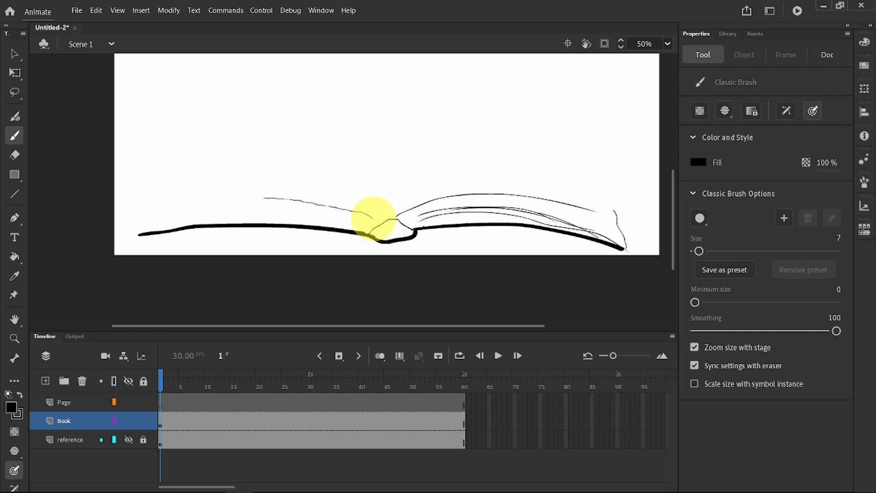
pyautogui.moveTo(373, 219); pyautogui.dragTo(178, 206)
pyautogui.moveTo(371, 225)
pyautogui.mouseDown()
pyautogui.moveTo(206, 208)
pyautogui.moveTo(367, 233)
pyautogui.moveTo(185, 212)
pyautogui.mouseUp()
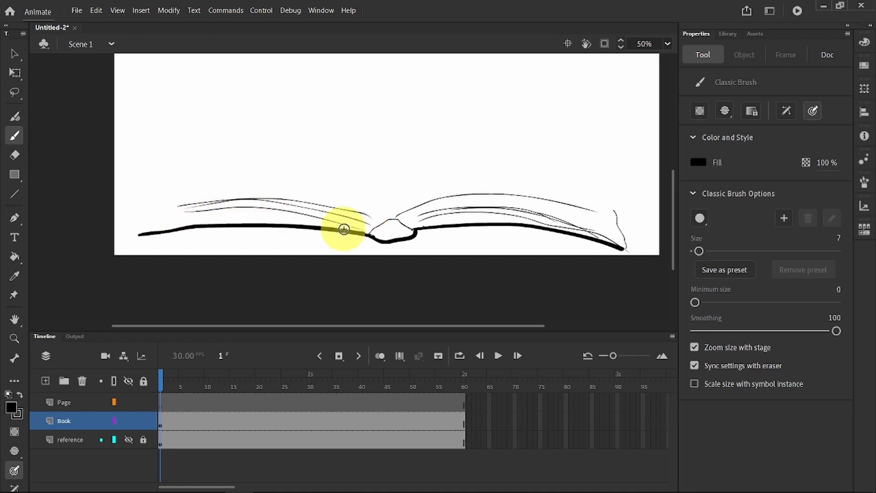
pyautogui.moveTo(351, 227)
pyautogui.mouseDown()
pyautogui.moveTo(262, 208)
pyautogui.moveTo(177, 214)
pyautogui.mouseUp()
pyautogui.moveTo(250, 219)
pyautogui.mouseDown()
pyautogui.moveTo(133, 228)
pyautogui.moveTo(144, 226)
pyautogui.mouseUp()
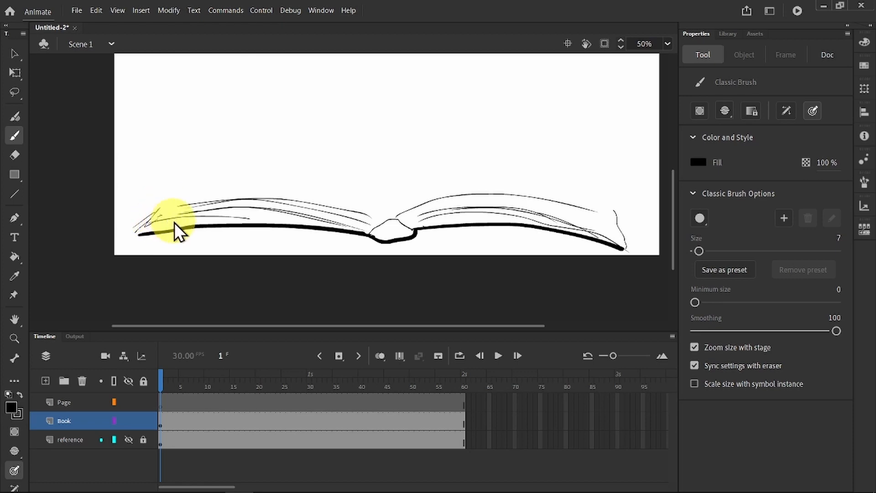
pyautogui.hotkey('ctrl', 'z')
pyautogui.hotkey('ctrl', 'z')
pyautogui.hotkey('ctrl', 'z')
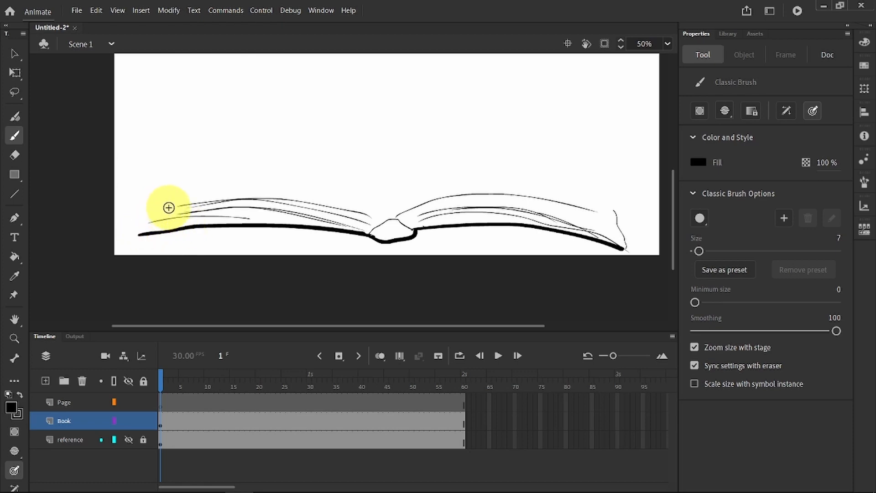
# Add thin page lines and rough edge strokes at the left block's outer edge, across the right block and beside the spine.
pyautogui.moveTo(168, 207)
pyautogui.mouseDown()
pyautogui.moveTo(133, 236)
pyautogui.moveTo(151, 223)
pyautogui.mouseUp()
pyautogui.moveTo(168, 209)
pyautogui.mouseDown()
pyautogui.moveTo(154, 213)
pyautogui.moveTo(180, 207)
pyautogui.mouseUp()
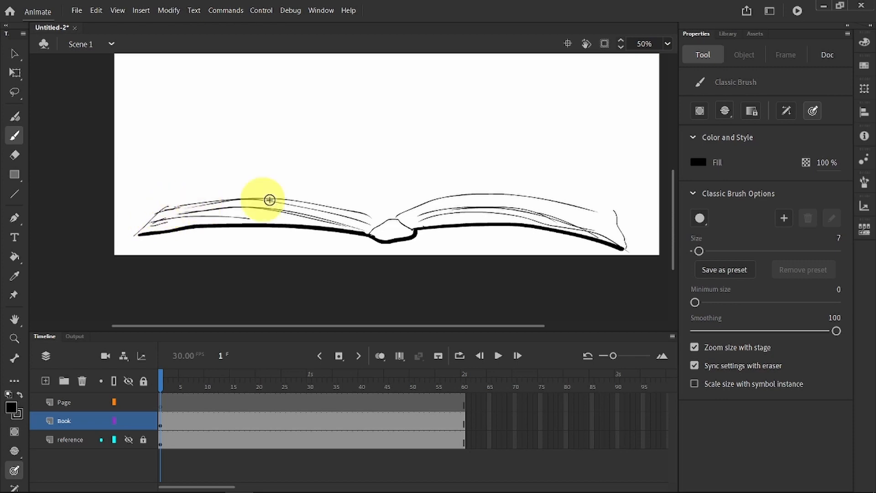
pyautogui.moveTo(608, 234); pyautogui.dragTo(612, 228)
pyautogui.moveTo(592, 218)
pyautogui.mouseDown()
pyautogui.moveTo(605, 223)
pyautogui.moveTo(560, 208)
pyautogui.mouseUp()
pyautogui.moveTo(548, 201)
pyautogui.mouseDown()
pyautogui.moveTo(477, 188)
pyautogui.moveTo(520, 200)
pyautogui.moveTo(450, 204)
pyautogui.mouseUp()
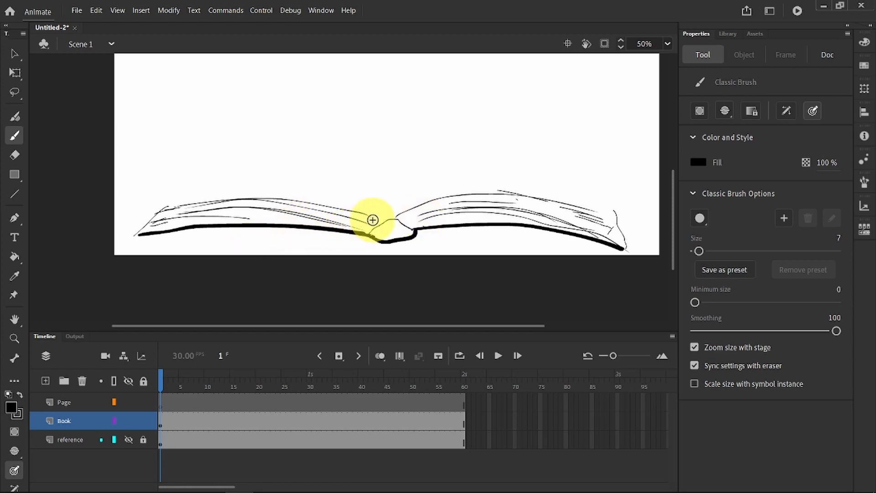
pyautogui.moveTo(366, 212); pyautogui.dragTo(384, 221)
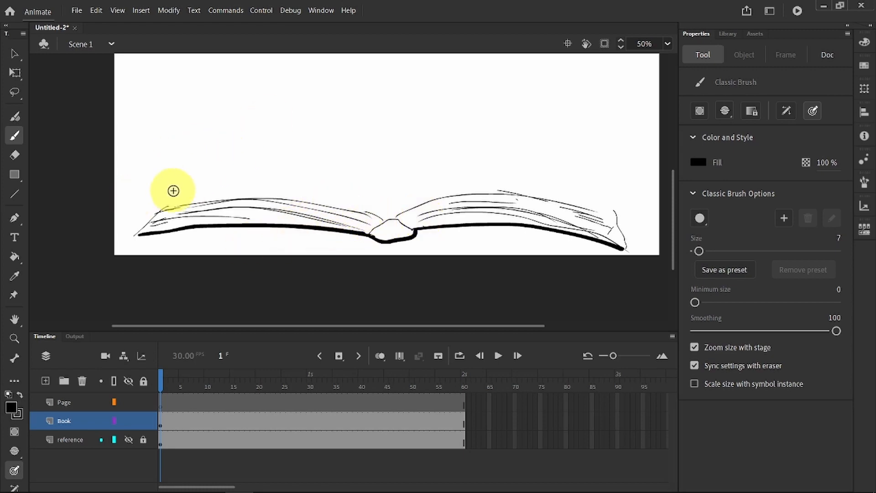
# Outline the open book's top pages with slanted outer edges, curved far edges on both halves and a centre fold line.
pyautogui.moveTo(194, 156); pyautogui.dragTo(135, 235)
pyautogui.moveTo(618, 207); pyautogui.dragTo(600, 168)
pyautogui.moveTo(602, 184); pyautogui.dragTo(605, 210)
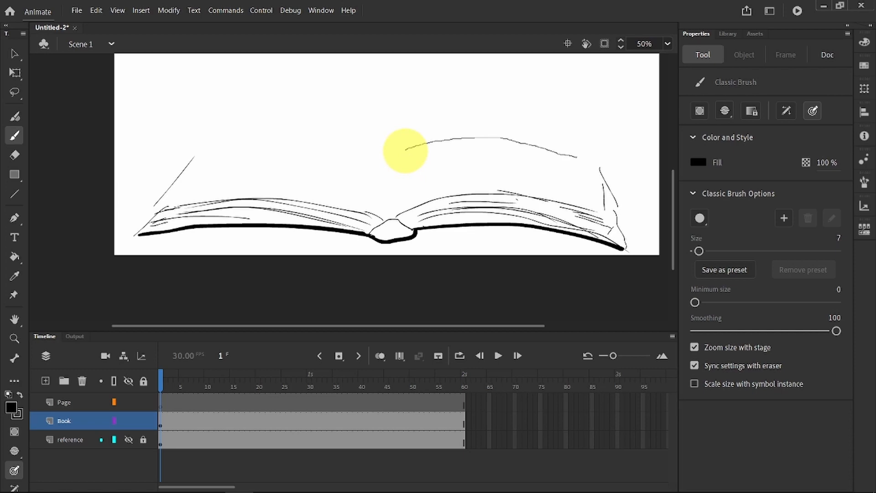
pyautogui.moveTo(577, 157); pyautogui.dragTo(593, 164)
pyautogui.moveTo(397, 147); pyautogui.dragTo(362, 137)
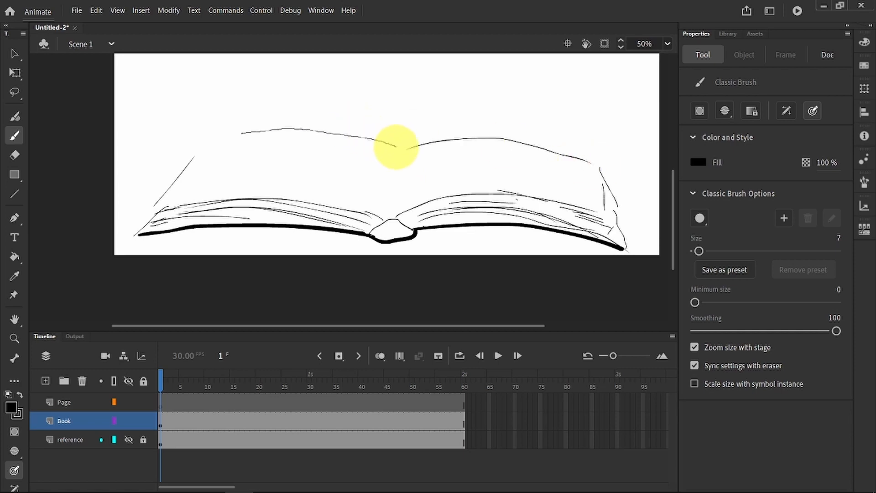
pyautogui.moveTo(398, 173)
pyautogui.mouseDown()
pyautogui.moveTo(387, 218)
pyautogui.moveTo(405, 151)
pyautogui.mouseUp()
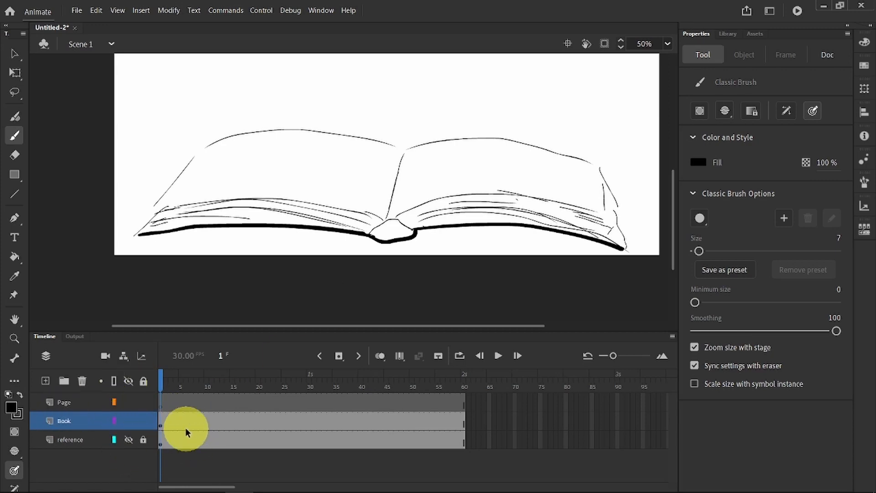
# With the reference shown, trace a lifted right page's lower edge on frame 1 of the Page layer, undoing the stray mark.
pyautogui.click(129, 440)
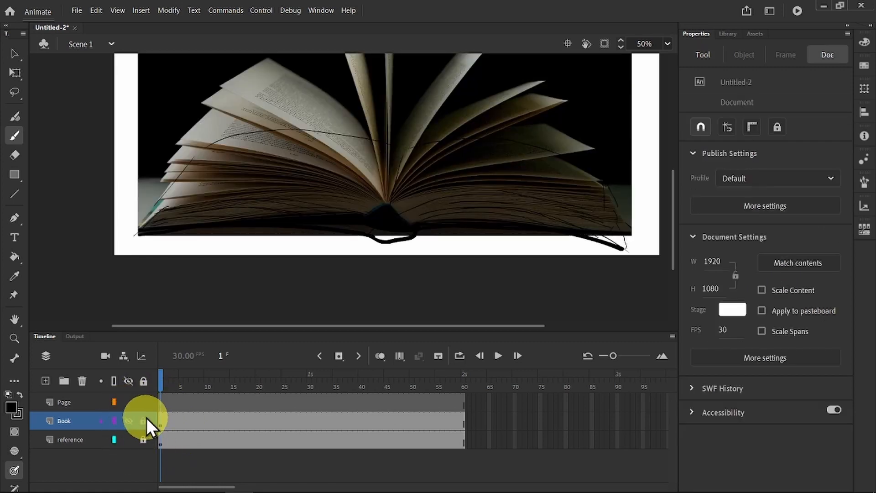
pyautogui.click(163, 402)
pyautogui.click(160, 403)
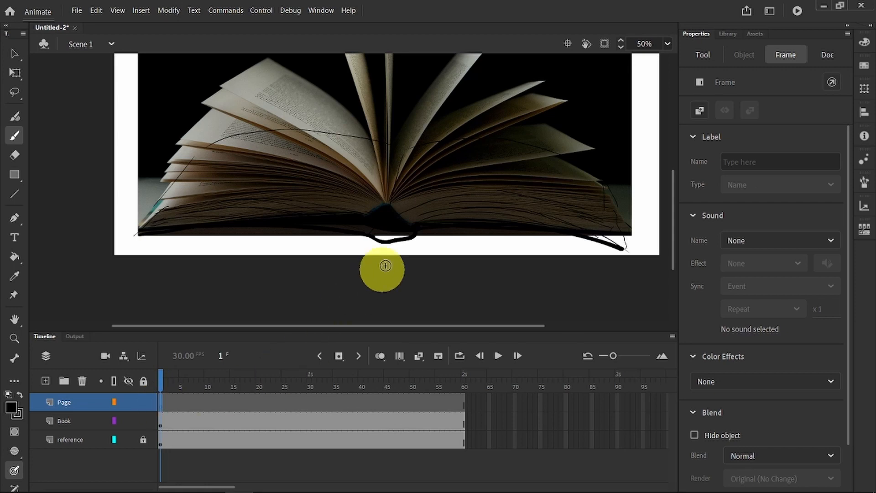
pyautogui.moveTo(454, 152); pyautogui.dragTo(459, 243)
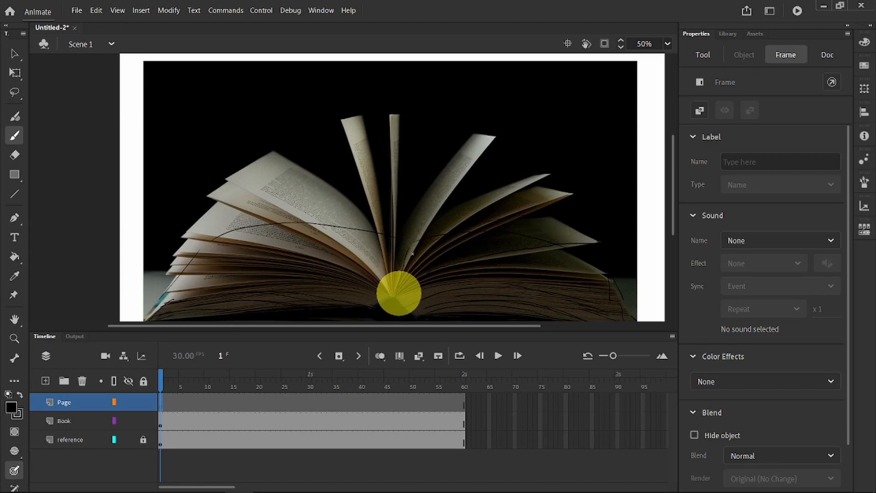
pyautogui.click(411, 252)
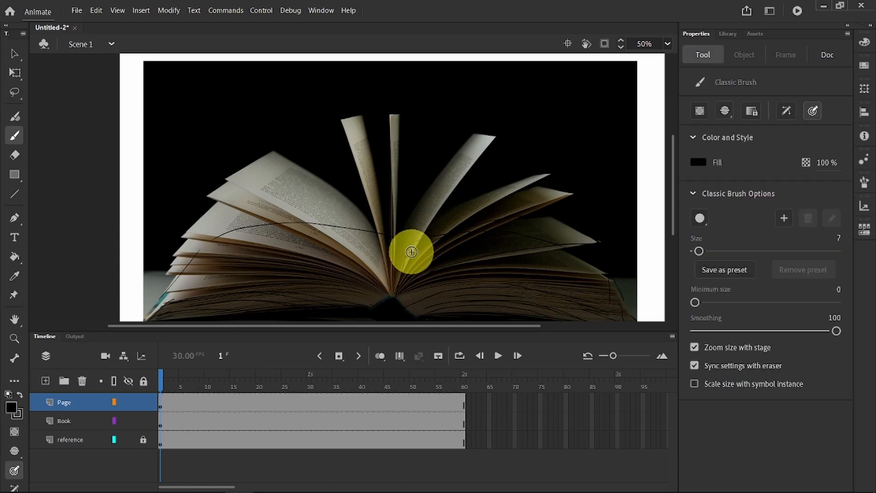
pyautogui.hotkey('ctrl', 'z')
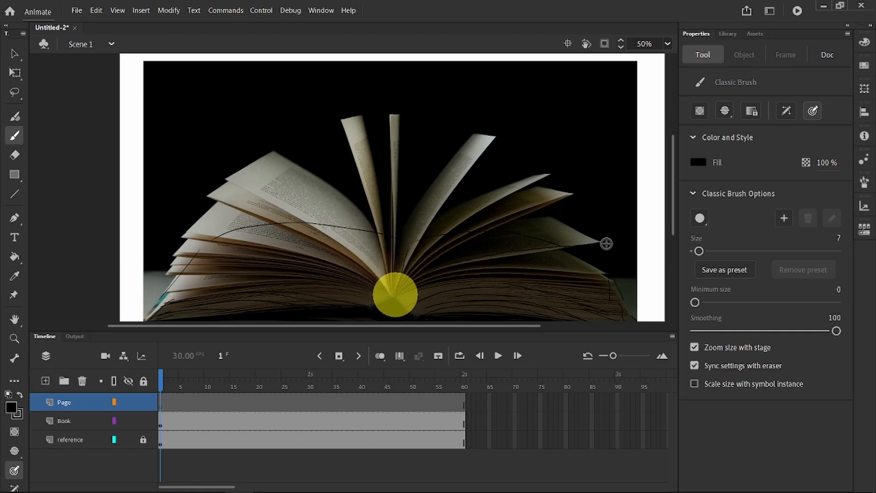
pyautogui.moveTo(396, 294); pyautogui.dragTo(606, 242)
# Hide the reference layer and complete the lifted page with its curved upper edge, outer edge and a short curve at the spine.
pyautogui.click(128, 441)
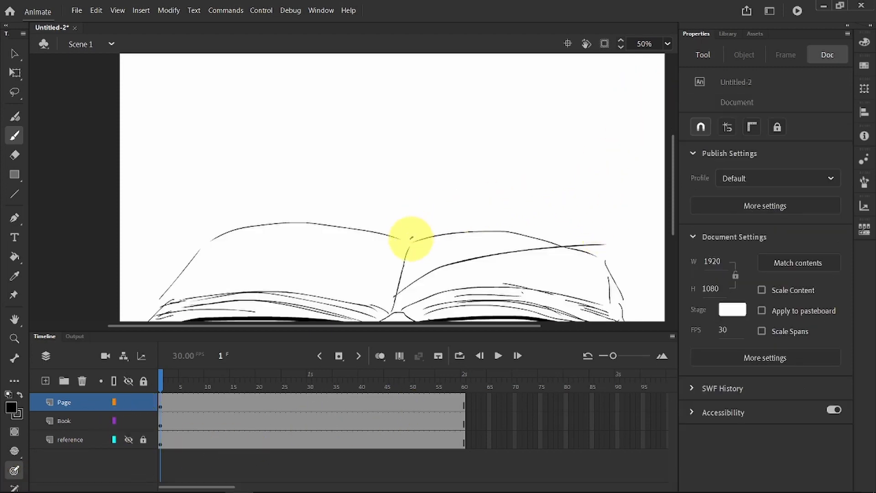
pyautogui.moveTo(411, 238); pyautogui.dragTo(573, 197)
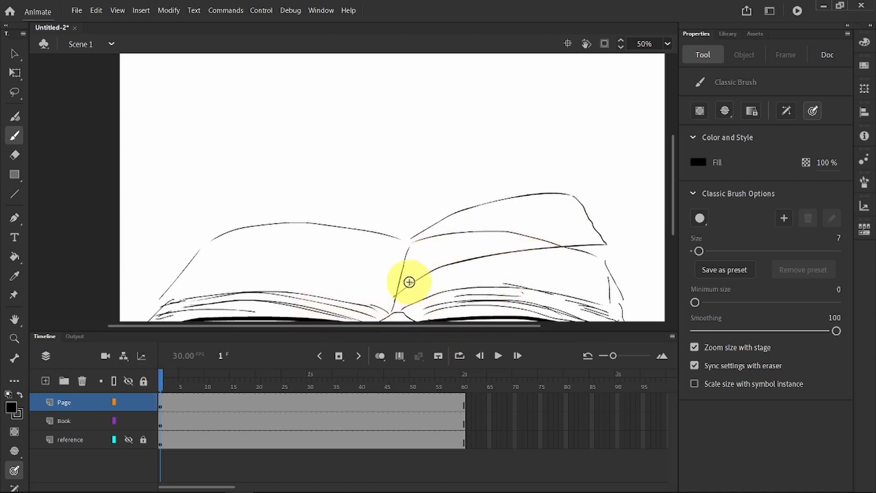
pyautogui.moveTo(398, 309); pyautogui.dragTo(399, 302)
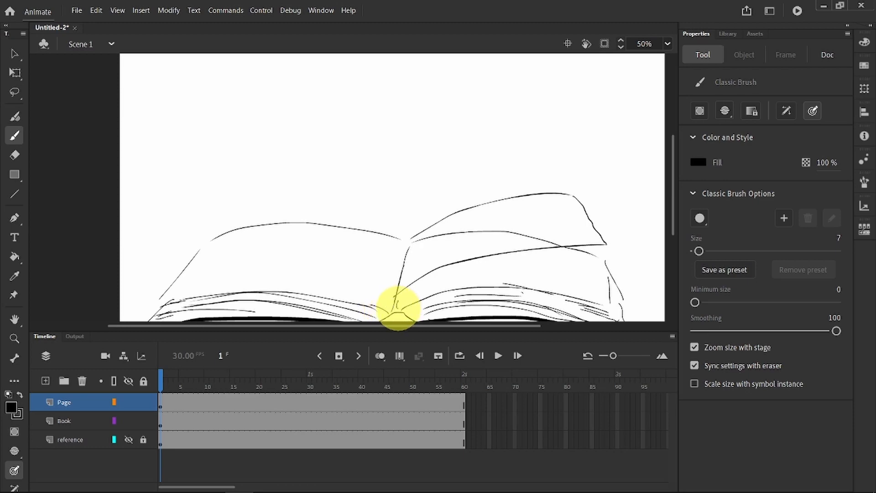
pyautogui.click(128, 439)
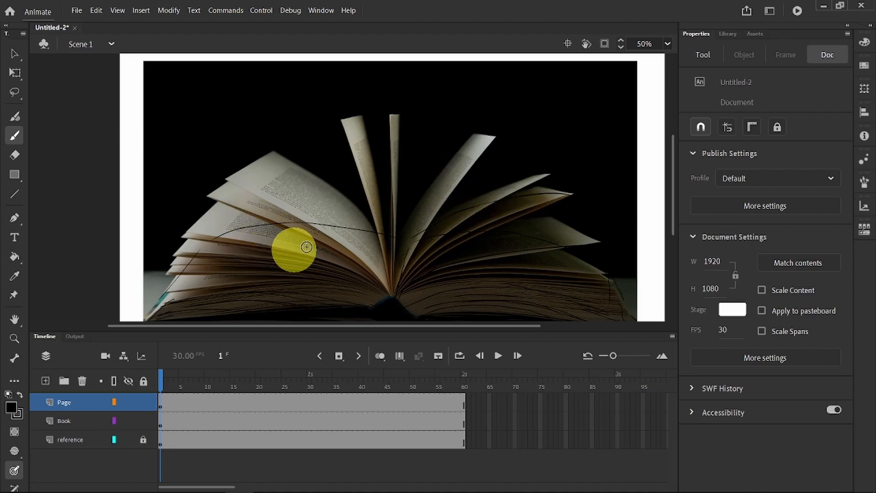
pyautogui.click(126, 439)
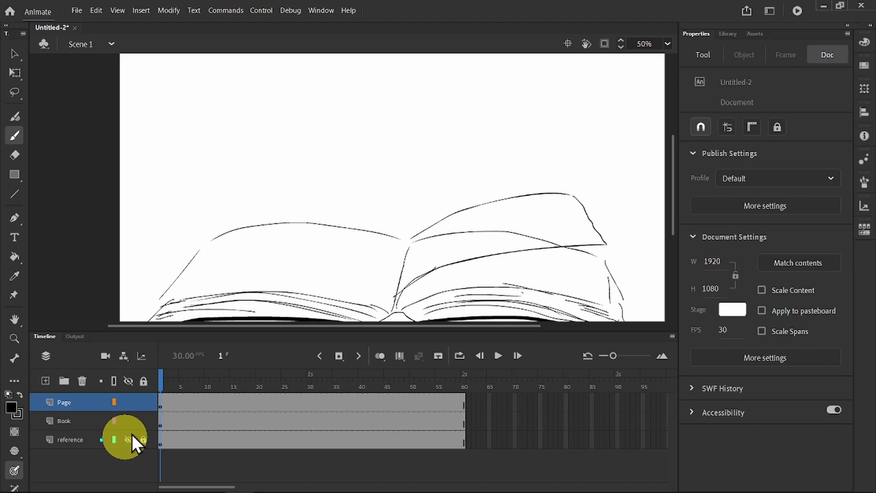
# Compare the drawing with the reference, hide it again and fill the book's spine with diagonal hatching.
pyautogui.moveTo(432, 219); pyautogui.dragTo(427, 166)
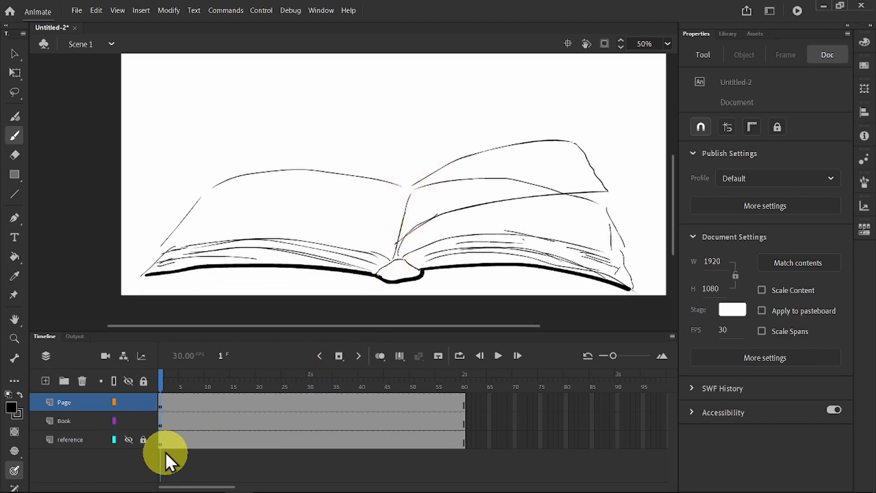
pyautogui.click(128, 440)
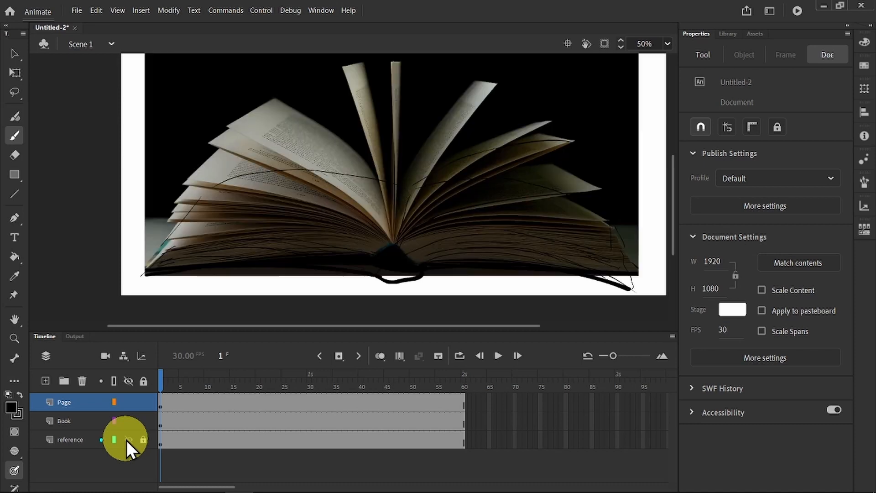
pyautogui.click(128, 440)
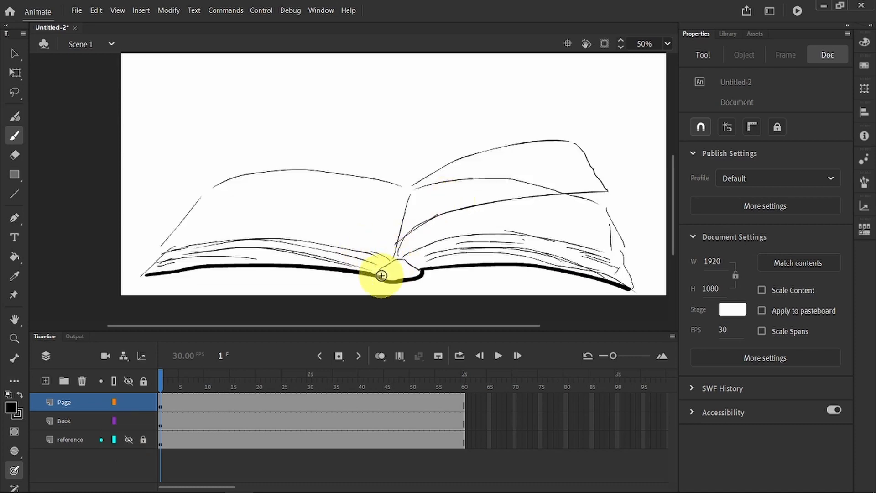
pyautogui.moveTo(381, 274); pyautogui.dragTo(395, 265)
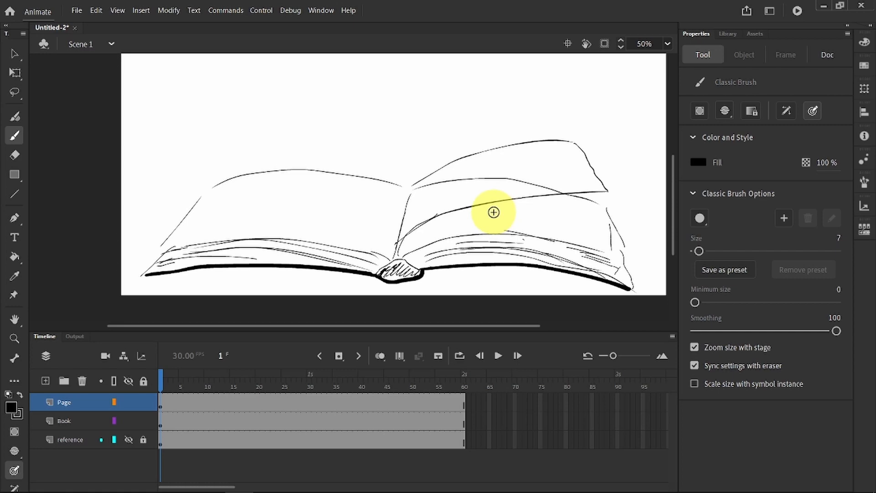
# Insert a blank keyframe at frame 30 of the Page layer.
pyautogui.click(171, 402)
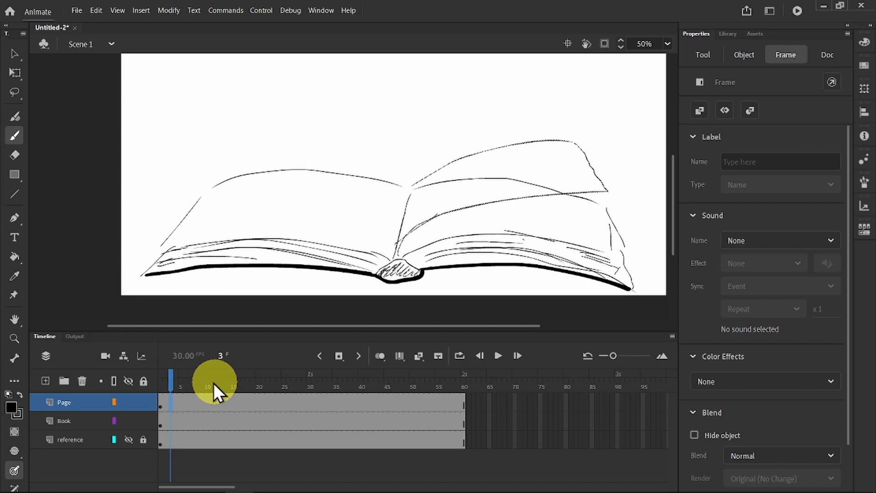
pyautogui.click(310, 383)
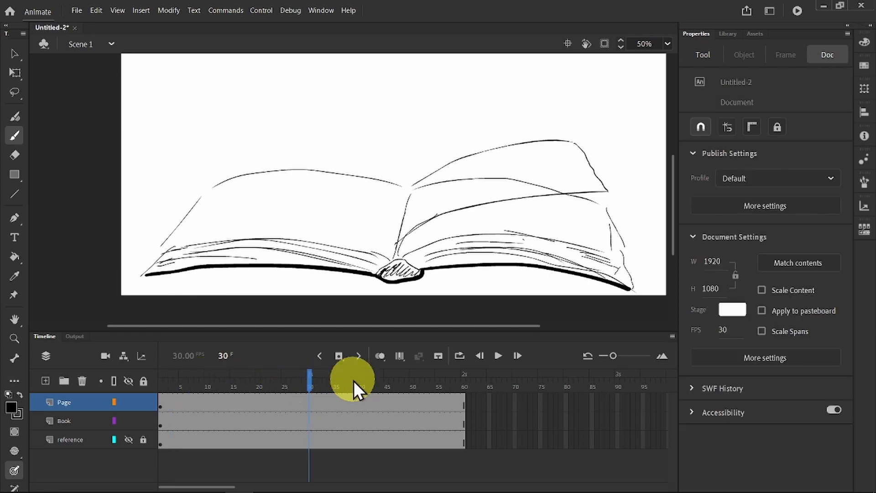
pyautogui.rightClick(310, 404)
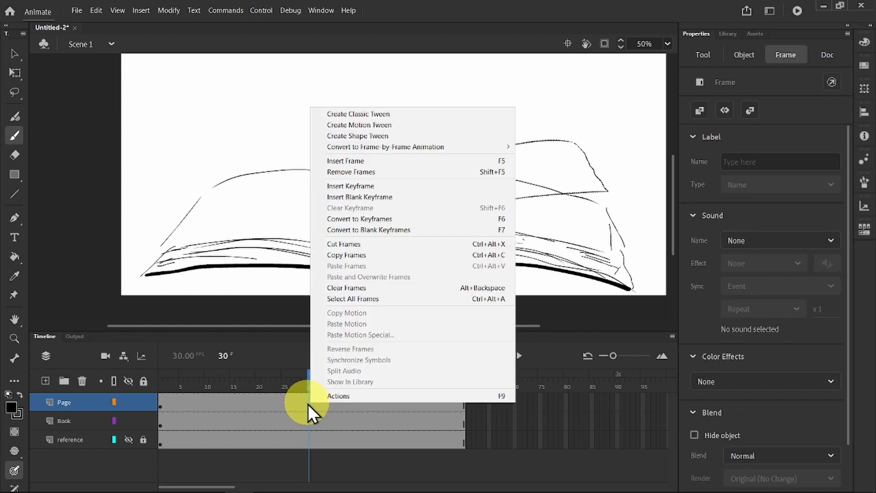
pyautogui.click(355, 195)
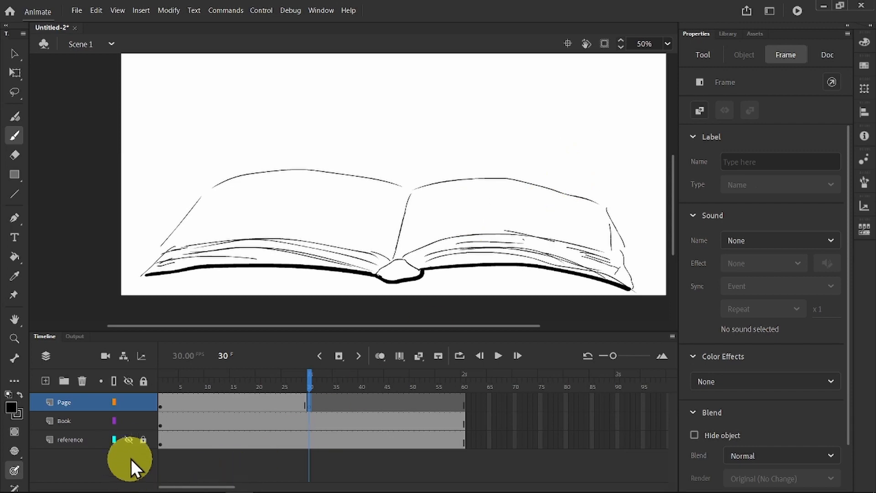
# Try to draw the upright page on frame 30, tracing its vertical edge from the reference and adding its top and outer edges.
pyautogui.click(128, 439)
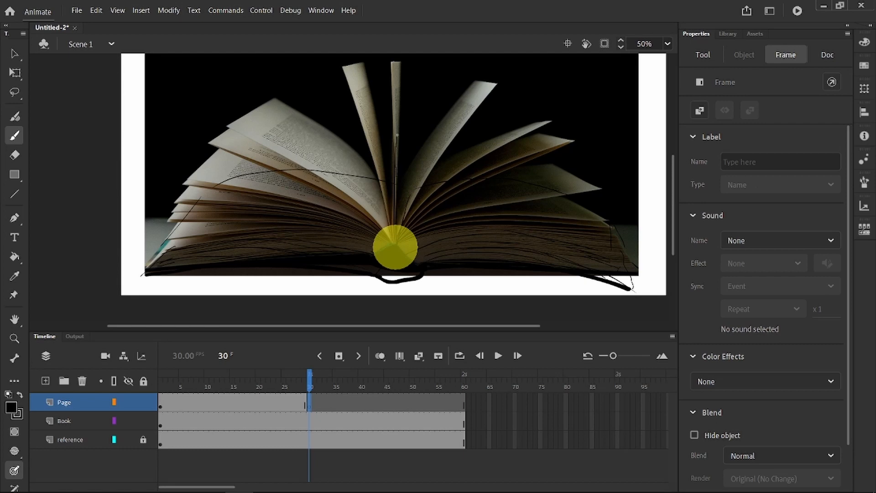
pyautogui.click(395, 247)
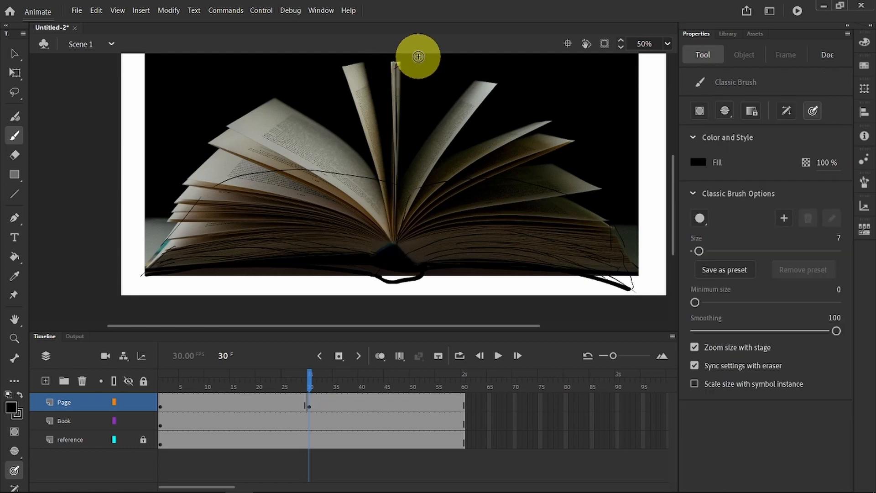
pyautogui.click(129, 439)
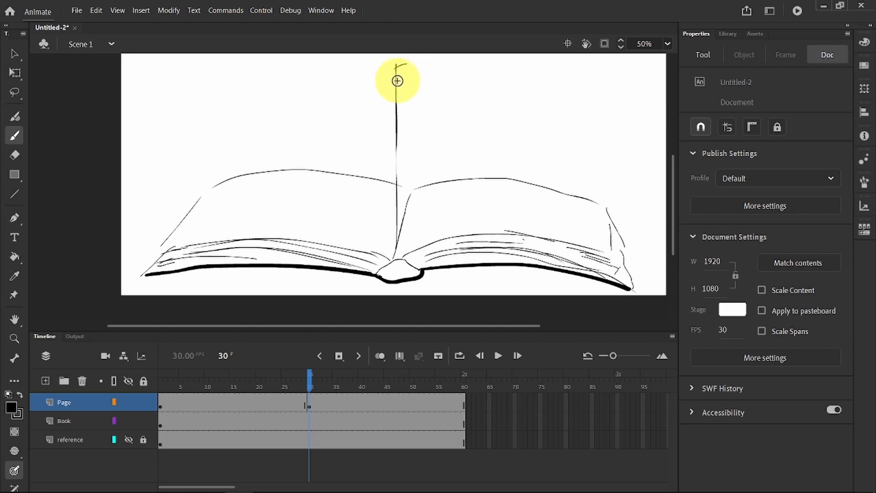
pyautogui.moveTo(399, 74)
pyautogui.mouseDown()
pyautogui.moveTo(417, 67)
pyautogui.moveTo(404, 123)
pyautogui.mouseUp()
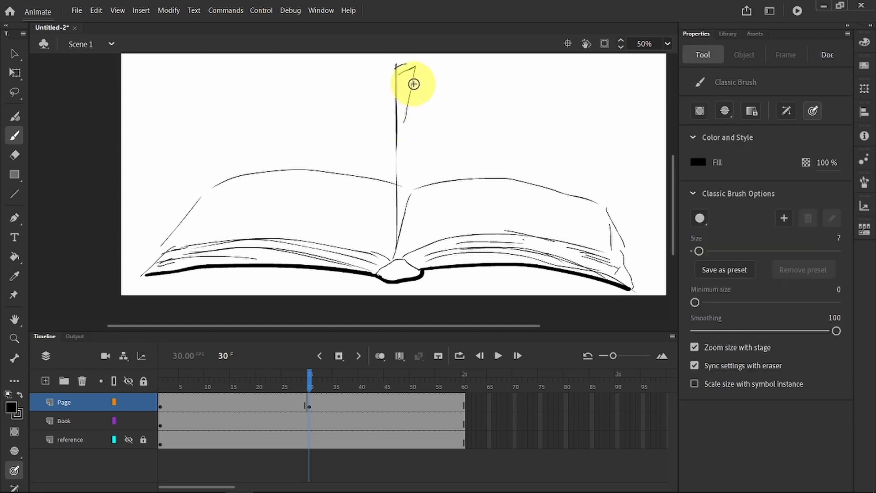
pyautogui.moveTo(411, 154); pyautogui.dragTo(413, 181)
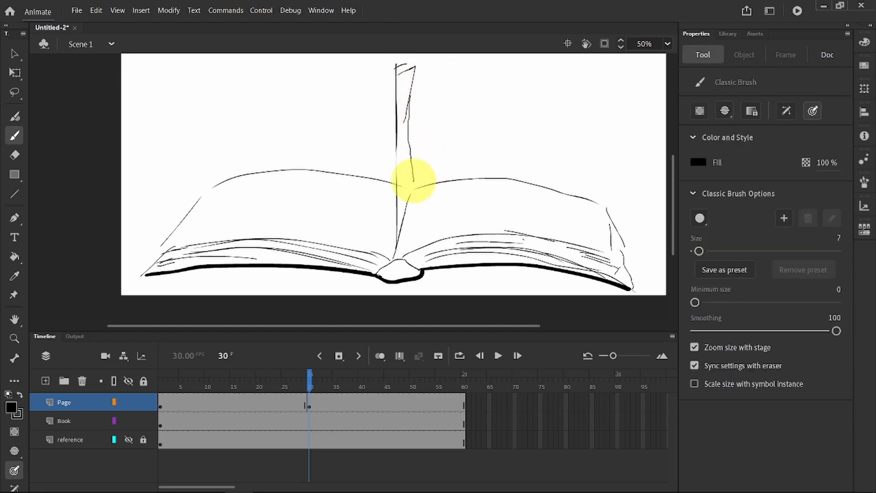
# Undo all strokes of the upright page on frame 30 of the Page layer.
pyautogui.hotkey('ctrl', 'z')
pyautogui.hotkey('ctrl', 'z')
pyautogui.hotkey('ctrl', 'z')
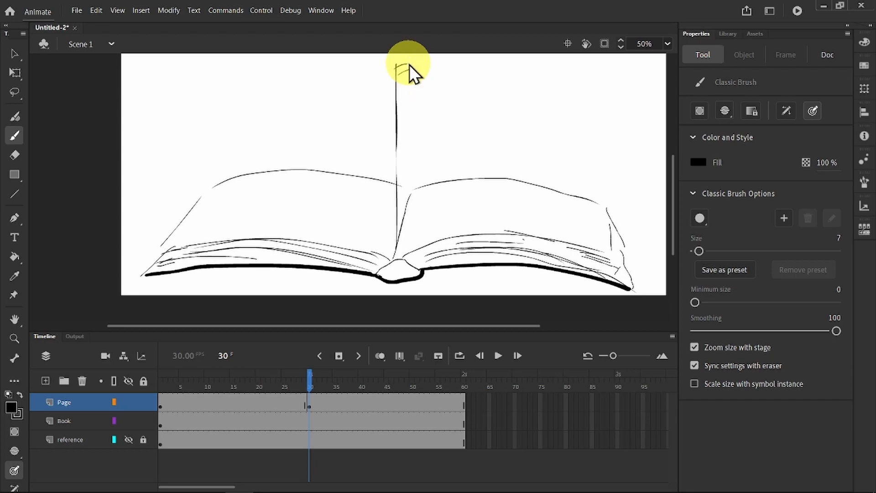
pyautogui.hotkey('ctrl', 'z')
pyautogui.hotkey('ctrl', 'z')
pyautogui.hotkey('ctrl', 'z')
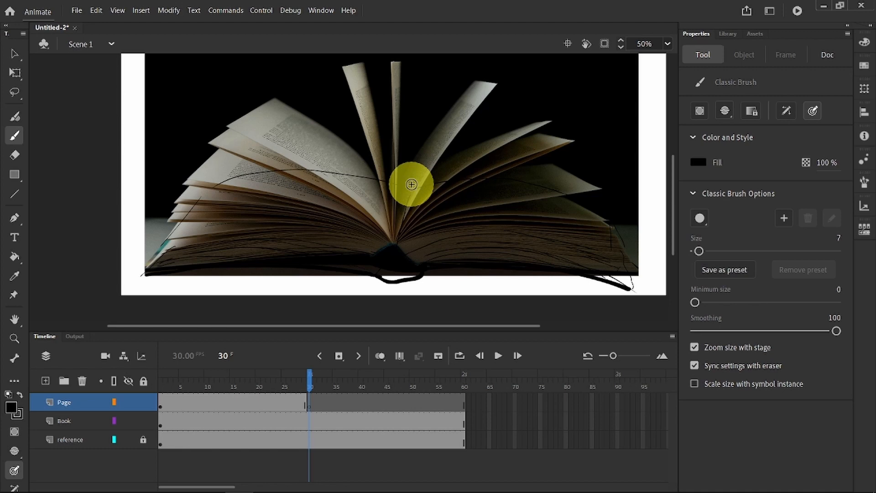
pyautogui.click(129, 439)
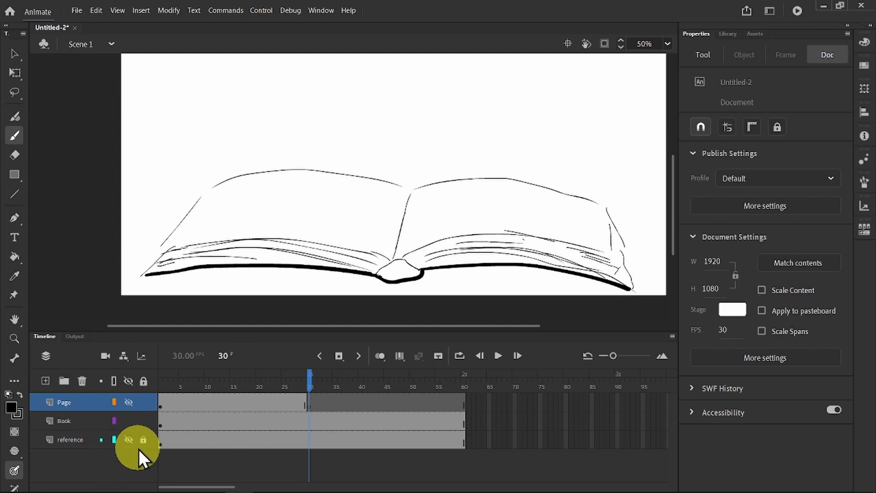
pyautogui.click(96, 10)
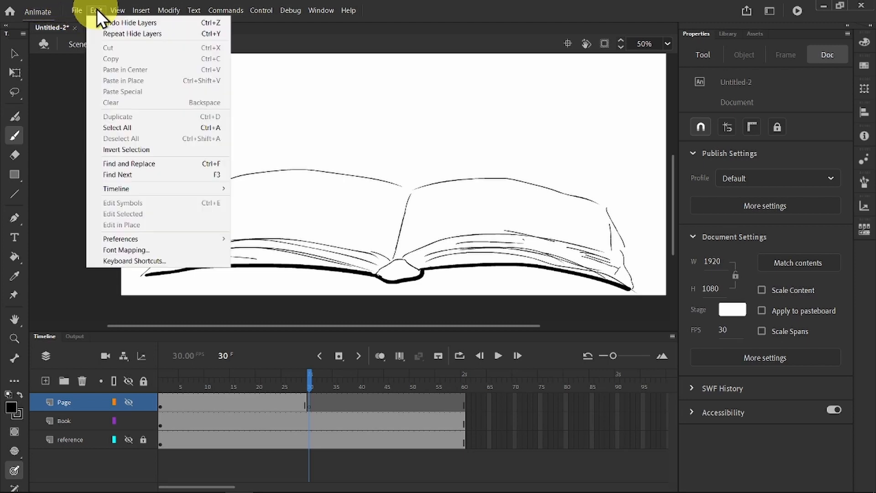
pyautogui.click(115, 34)
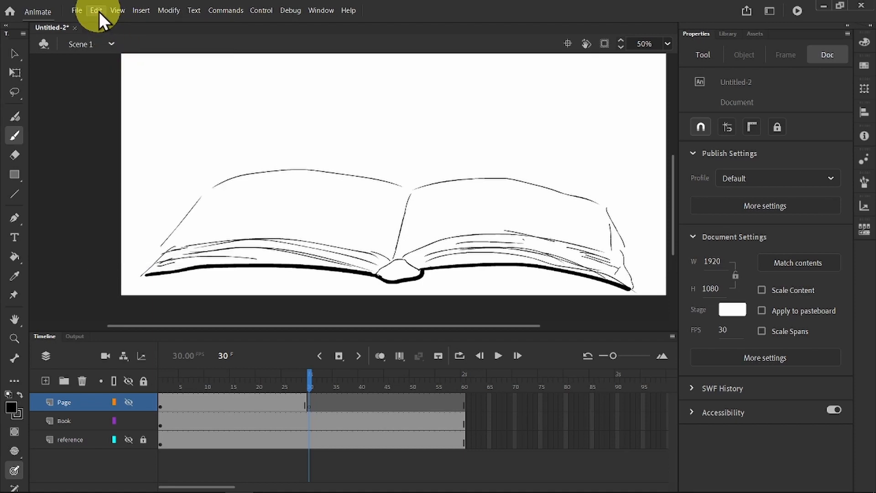
pyautogui.click(99, 12)
pyautogui.click(100, 24)
pyautogui.click(96, 10)
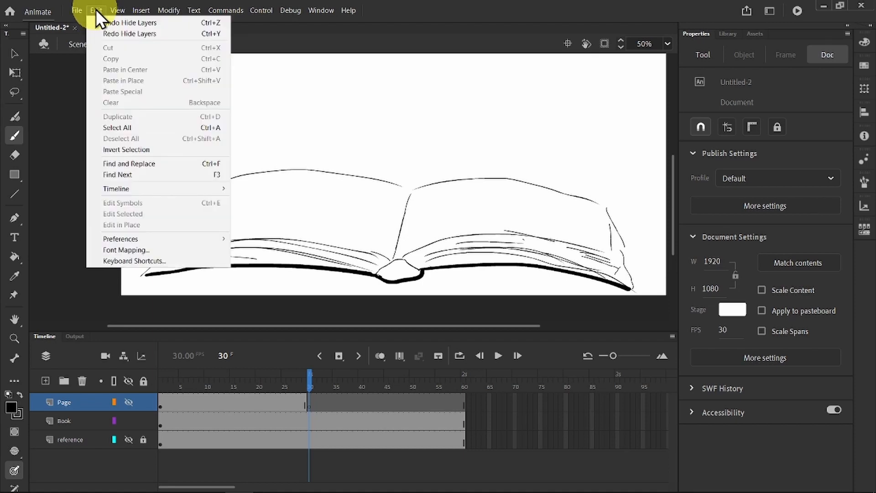
pyautogui.click(94, 9)
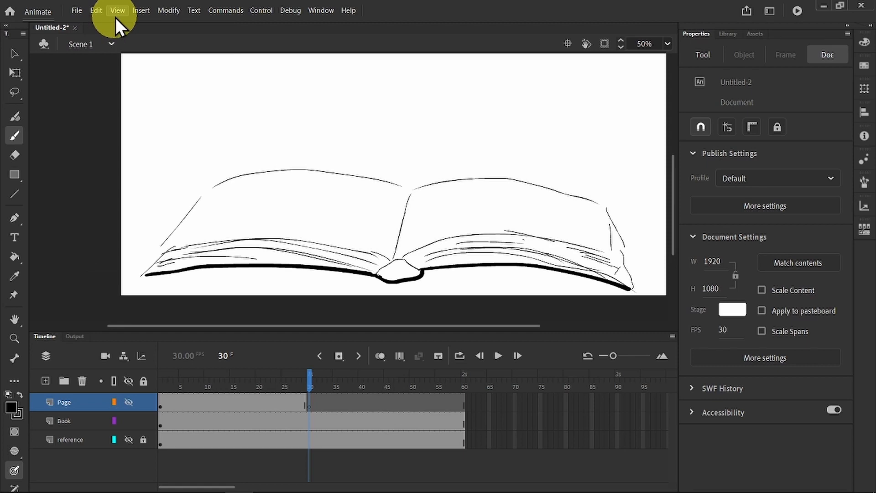
pyautogui.click(128, 439)
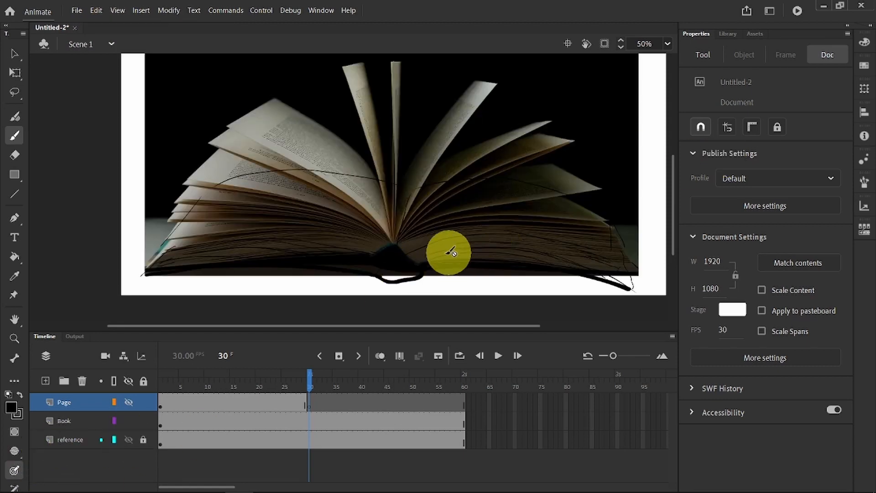
pyautogui.click(392, 230)
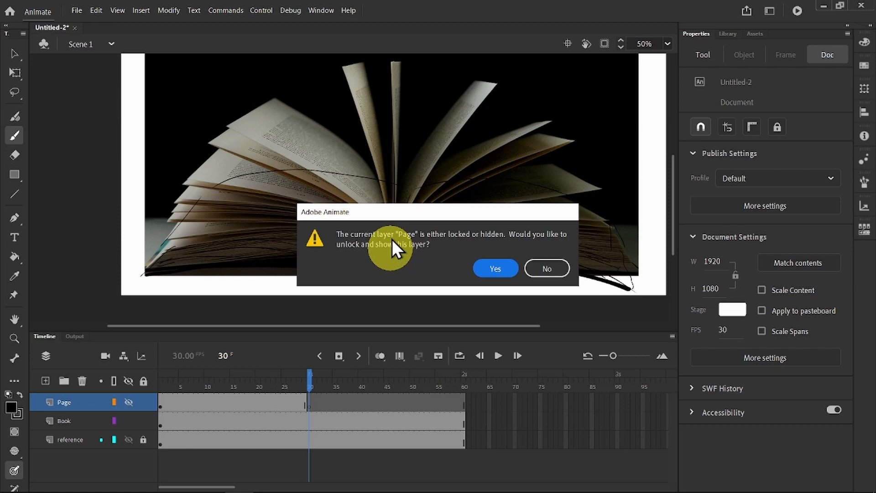
pyautogui.click(550, 268)
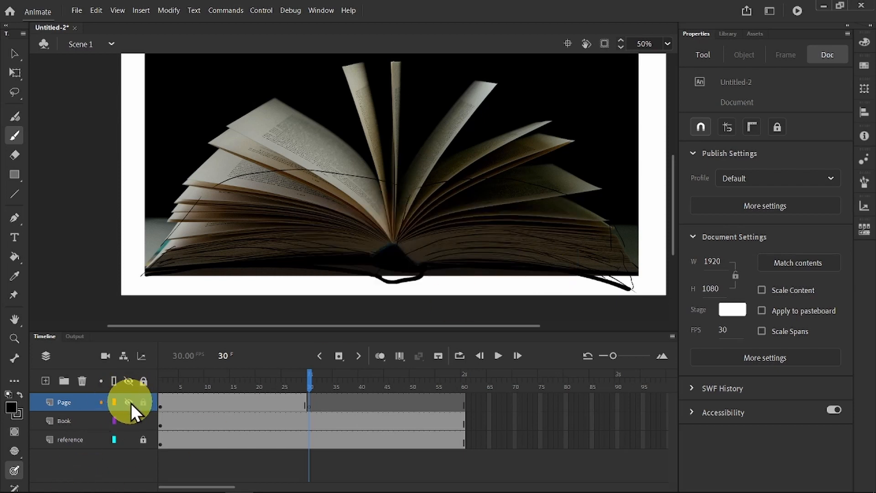
# Trace the upright page's edge on frame 30 of the Page layer and the raised left page's curve on a new blank keyframe at frame 46.
pyautogui.click(309, 401)
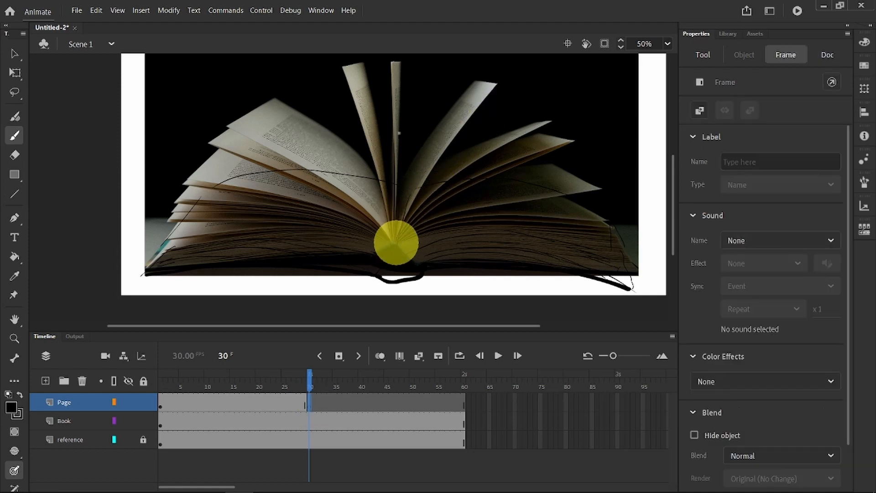
pyautogui.click(396, 242)
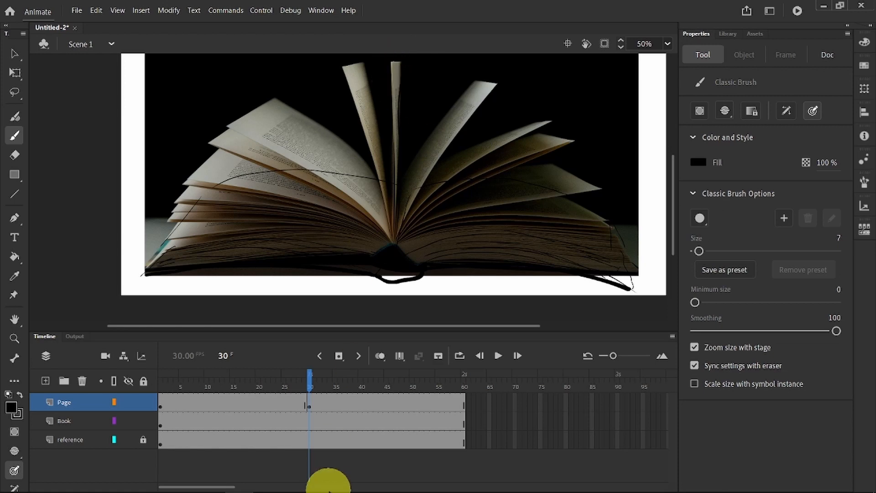
pyautogui.rightClick(391, 404)
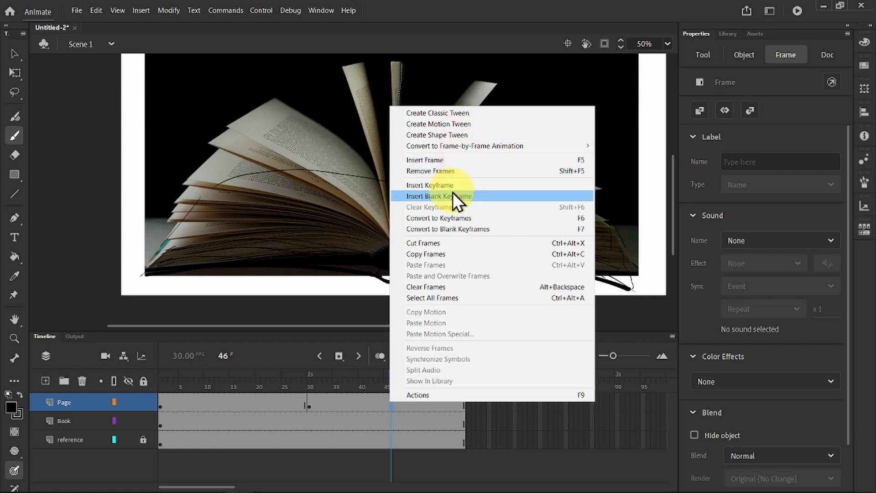
pyautogui.click(453, 194)
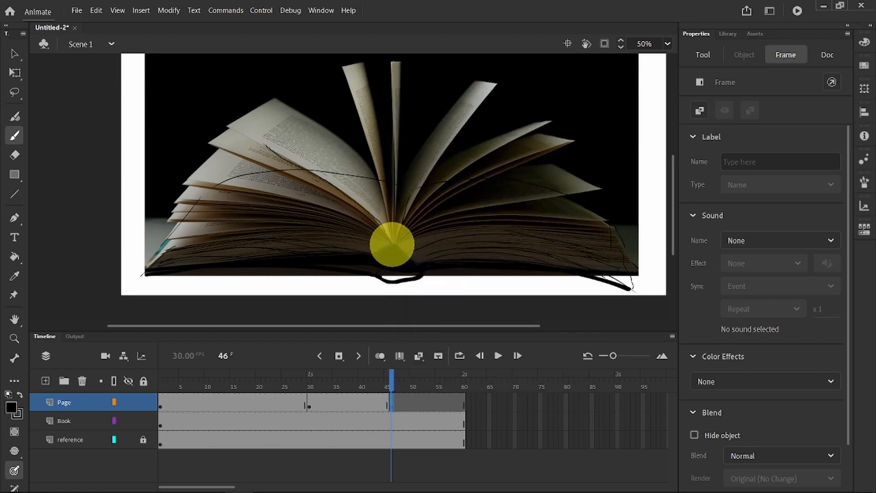
pyautogui.click(392, 244)
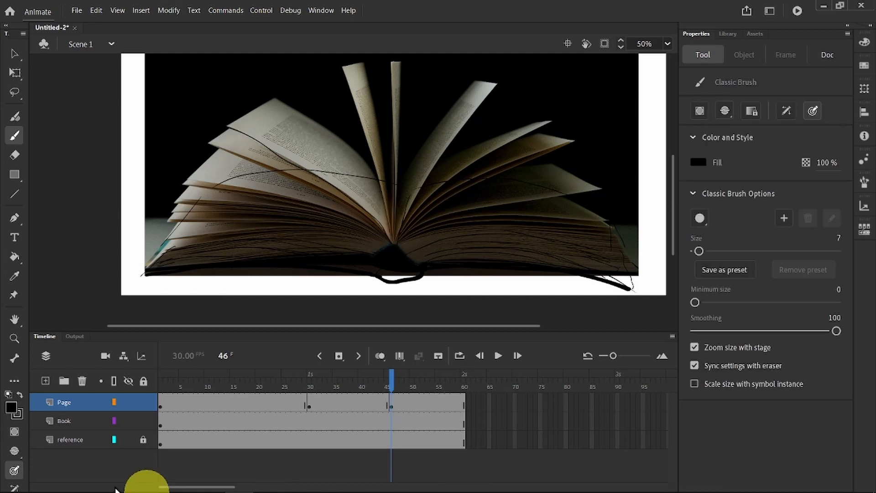
# Insert a blank keyframe at frame 15 of the Page layer and trace the edge of the raised right-hand page from the reference.
pyautogui.rightClick(234, 401)
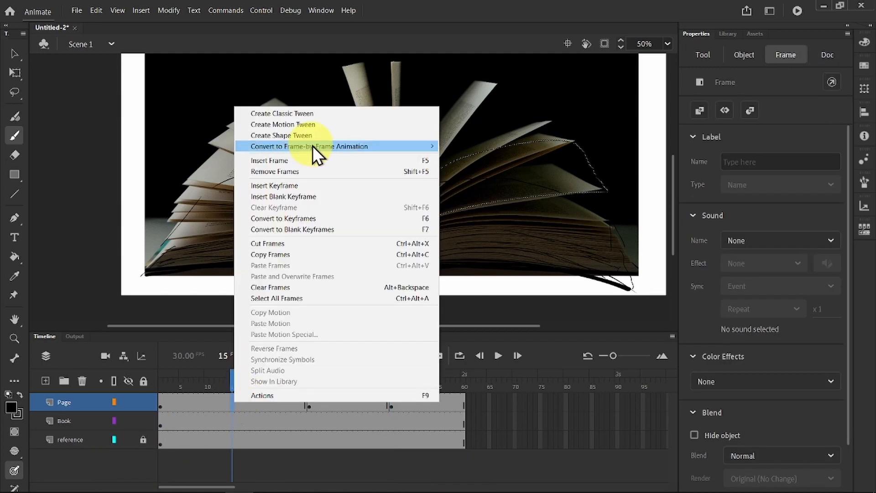
pyautogui.click(299, 184)
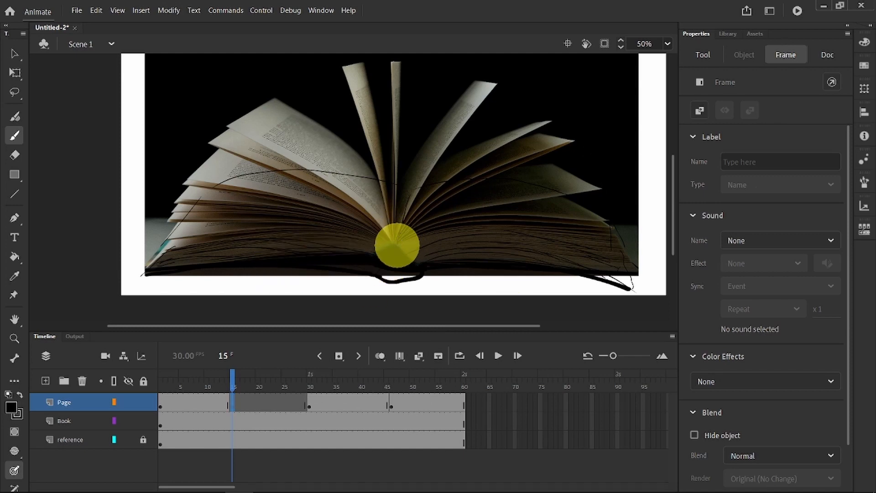
pyautogui.moveTo(550, 147); pyautogui.dragTo(573, 141)
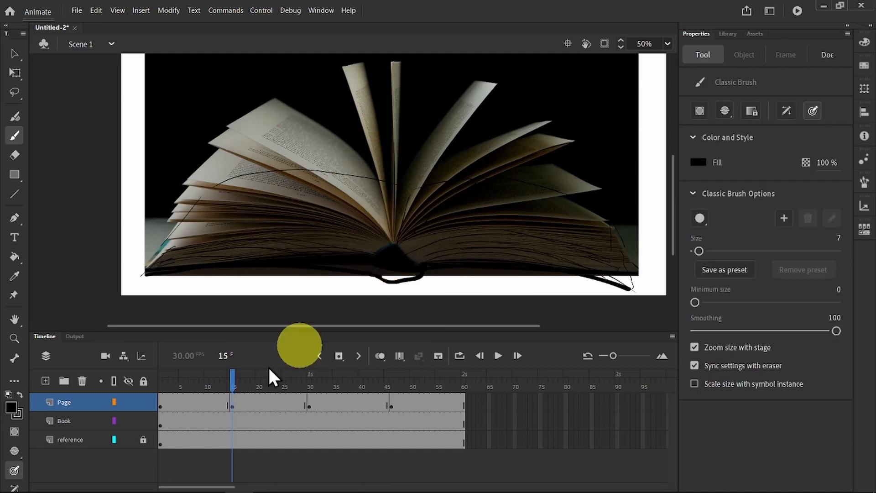
pyautogui.click(131, 440)
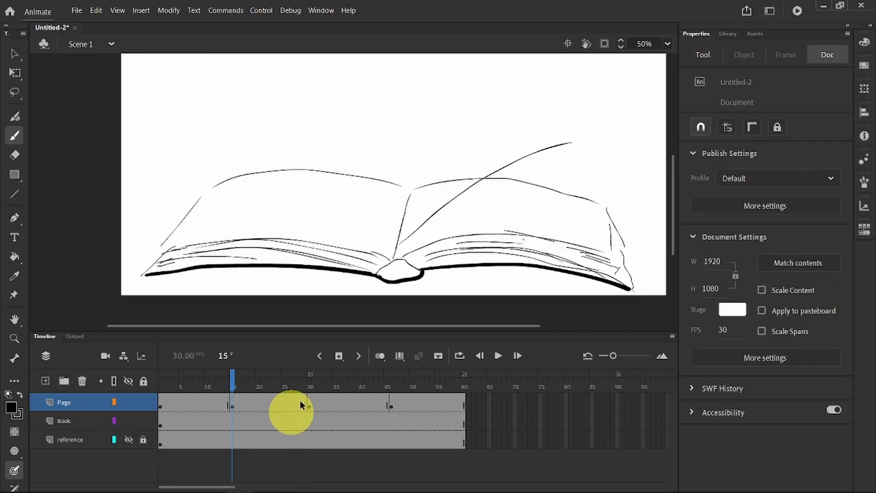
# Insert a blank keyframe at frame 59 of the Page layer and trace the turned page's edge resting on the left half of the book.
pyautogui.moveTo(229, 379); pyautogui.dragTo(464, 418)
pyautogui.rightClick(459, 402)
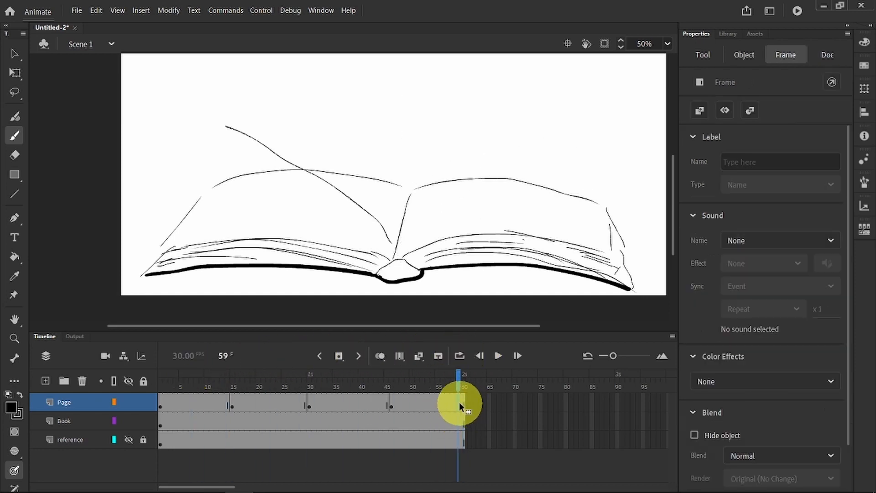
pyautogui.click(521, 198)
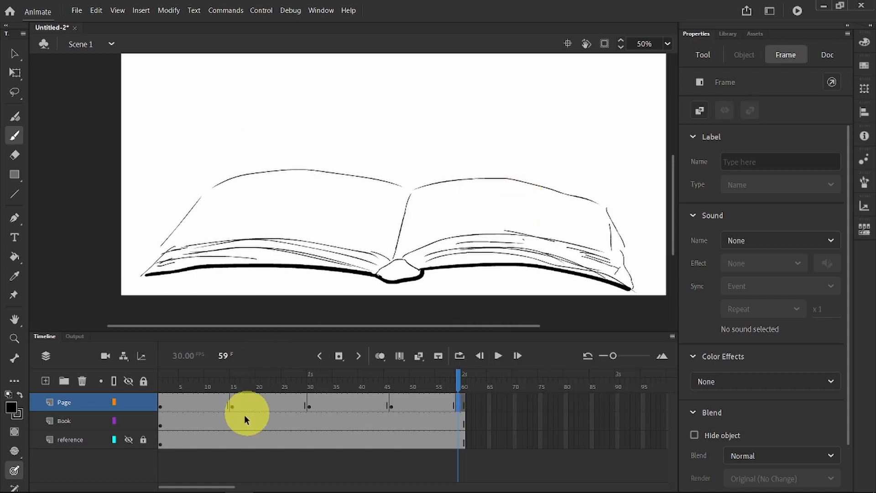
pyautogui.click(127, 439)
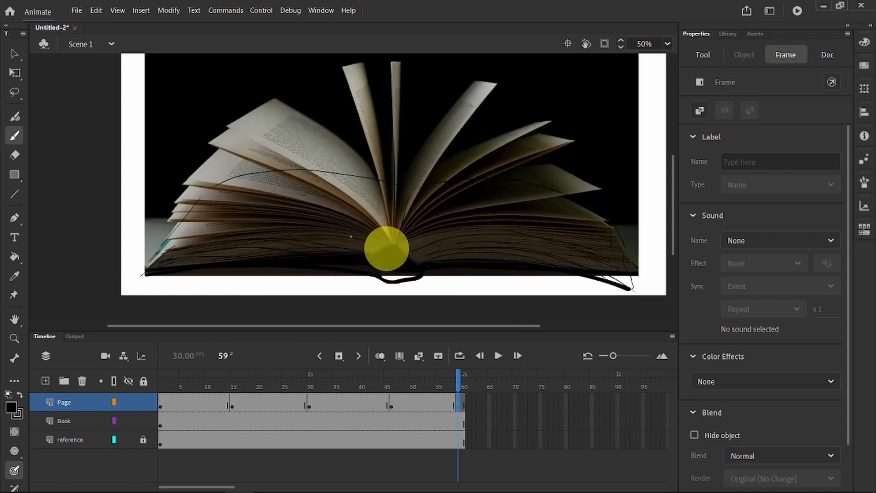
pyautogui.moveTo(387, 248); pyautogui.dragTo(170, 248)
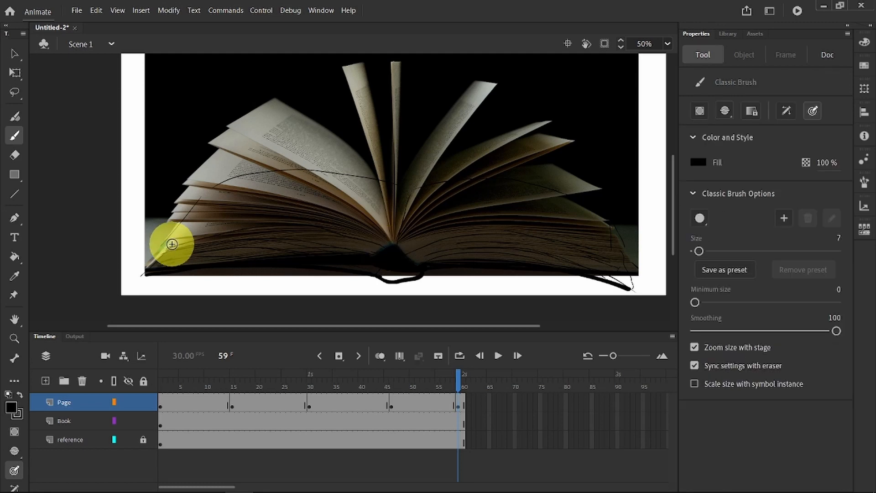
pyautogui.click(129, 441)
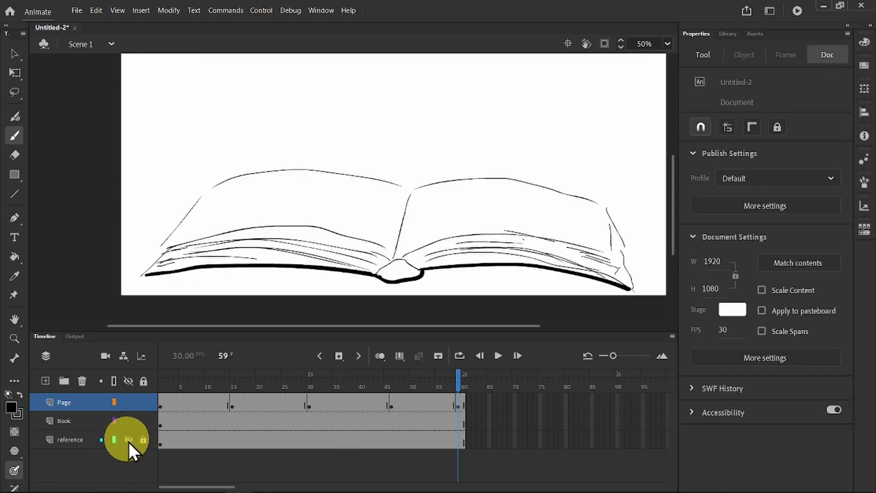
# Move the Page layer's keyframe from frame 15 to frame 9.
pyautogui.moveTo(403, 376)
pyautogui.mouseDown()
pyautogui.moveTo(156, 391)
pyautogui.moveTo(277, 383)
pyautogui.moveTo(222, 383)
pyautogui.mouseUp()
pyautogui.click(232, 405)
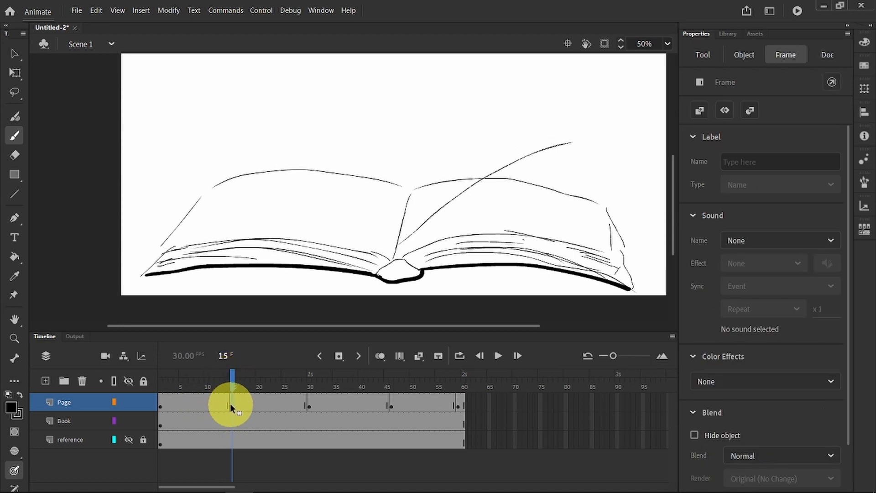
pyautogui.moveTo(230, 404); pyautogui.dragTo(212, 407)
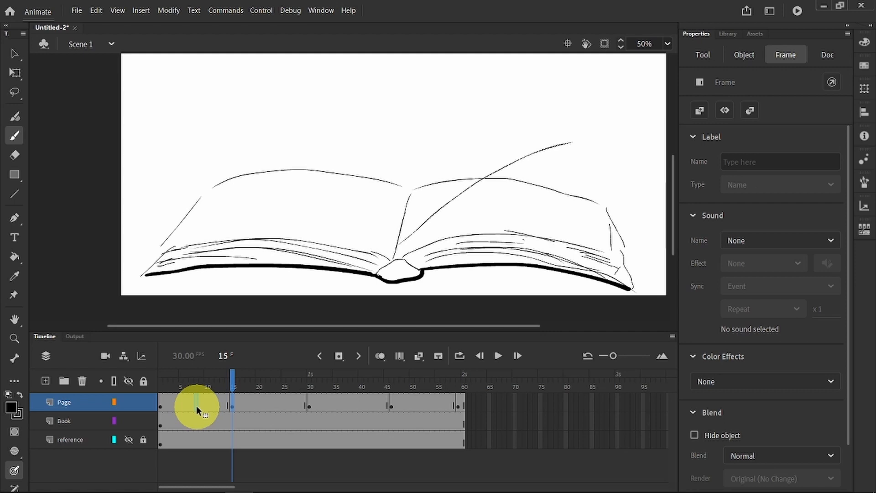
pyautogui.moveTo(199, 404); pyautogui.dragTo(199, 405)
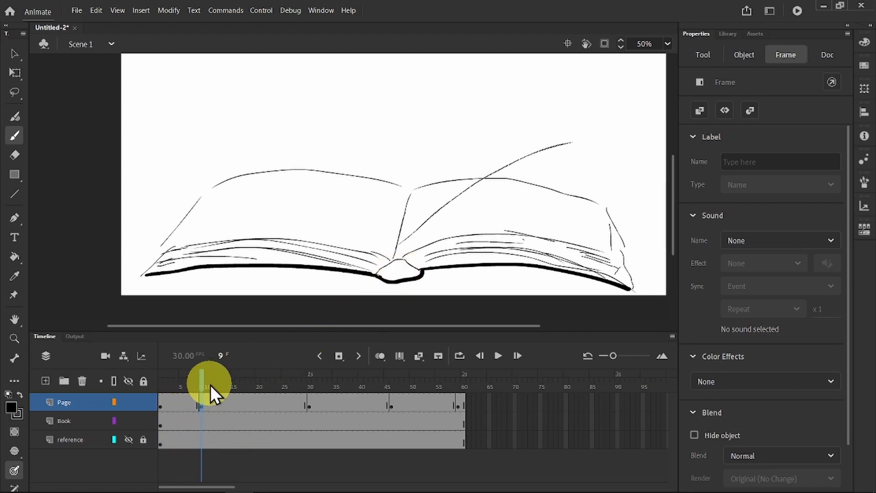
pyautogui.moveTo(202, 381)
pyautogui.mouseDown()
pyautogui.moveTo(164, 385)
pyautogui.moveTo(198, 379)
pyautogui.mouseUp()
# Insert a blank keyframe at frame 3 of the Page layer and turn on onion skinning.
pyautogui.click(169, 404)
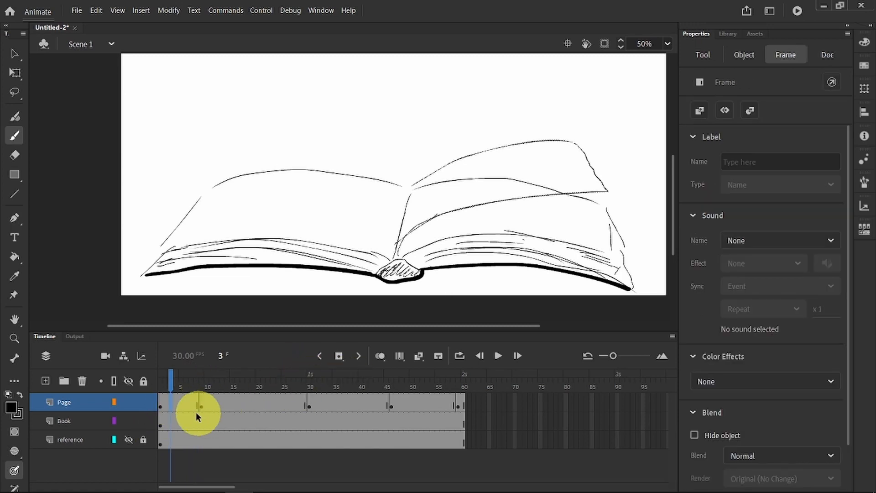
pyautogui.rightClick(169, 404)
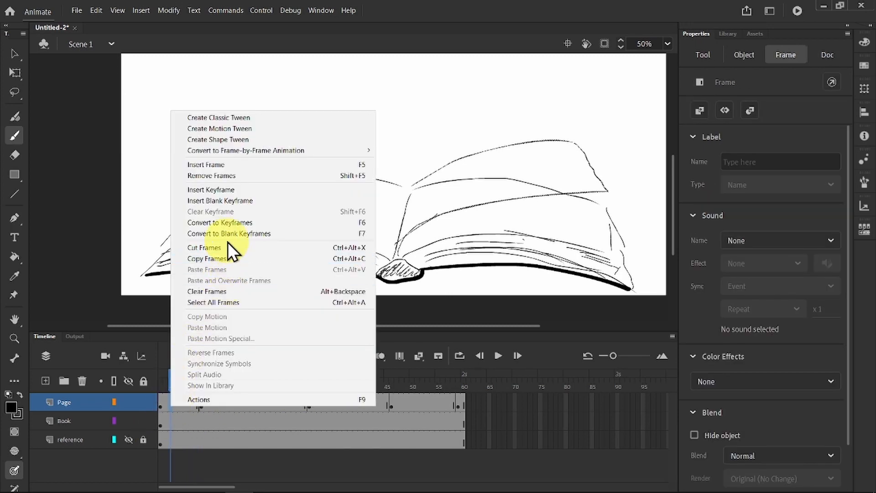
pyautogui.click(239, 200)
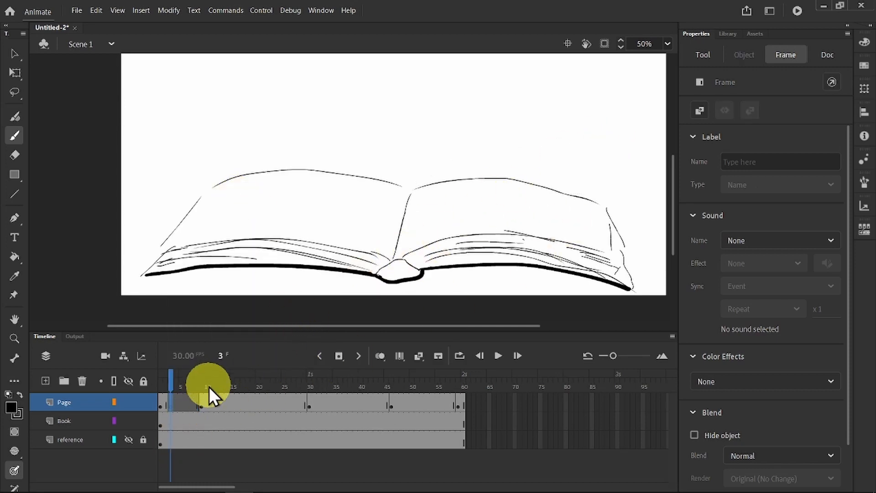
pyautogui.click(201, 405)
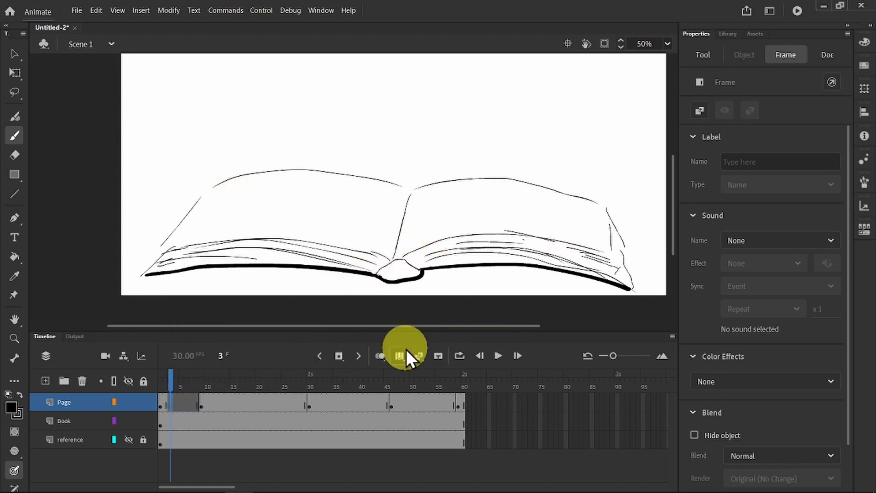
pyautogui.click(380, 355)
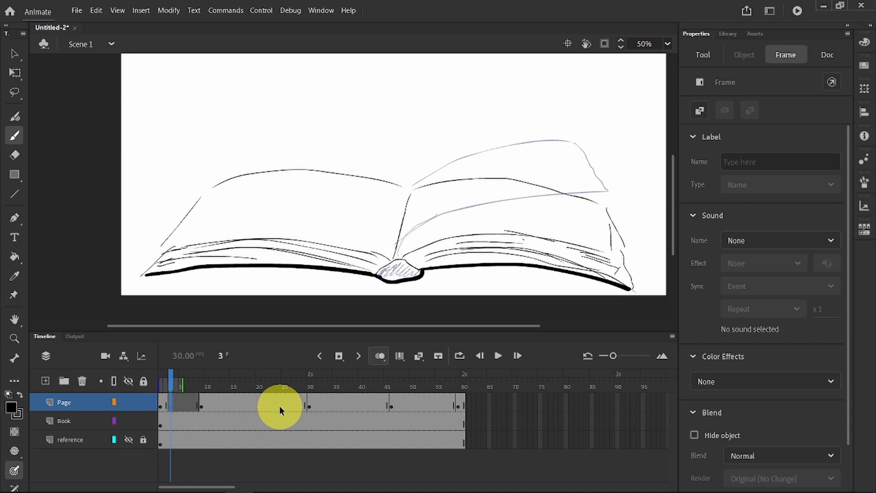
# Lock the Book layer and erase the lifted page's lower edge on frame 1 of the Page layer, using an eraser of size 26.
pyautogui.click(163, 388)
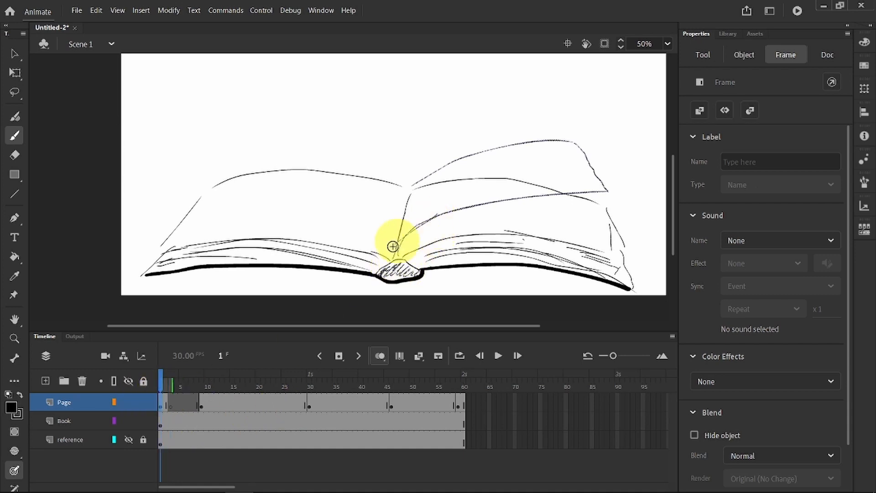
pyautogui.click(143, 421)
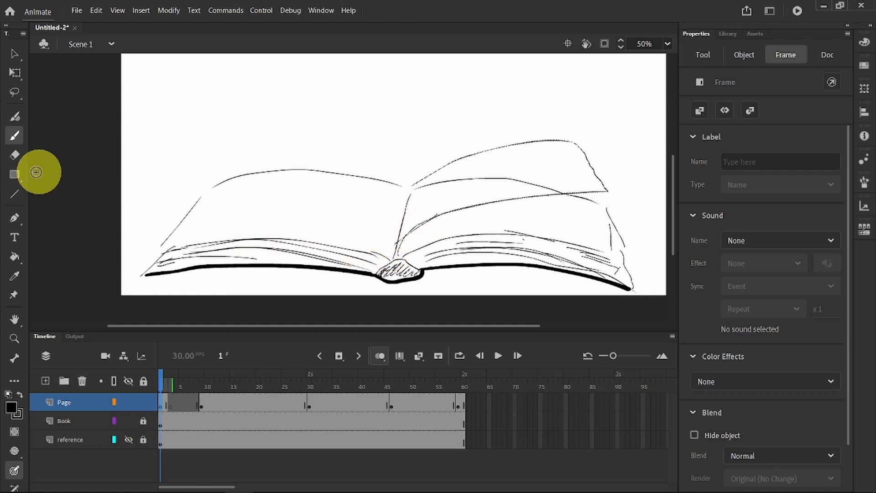
pyautogui.click(15, 156)
pyautogui.moveTo(411, 227)
pyautogui.mouseDown()
pyautogui.moveTo(416, 246)
pyautogui.moveTo(427, 227)
pyautogui.moveTo(452, 230)
pyautogui.moveTo(454, 212)
pyautogui.moveTo(430, 221)
pyautogui.moveTo(393, 260)
pyautogui.moveTo(391, 241)
pyautogui.moveTo(490, 205)
pyautogui.moveTo(469, 204)
pyautogui.moveTo(604, 195)
pyautogui.moveTo(450, 209)
pyautogui.moveTo(526, 196)
pyautogui.moveTo(429, 220)
pyautogui.moveTo(401, 251)
pyautogui.moveTo(443, 239)
pyautogui.mouseUp()
pyautogui.press(']')
pyautogui.press(']')
pyautogui.press(']')
pyautogui.press(']')
pyautogui.press(']')
pyautogui.press(']')
pyautogui.press(']')
pyautogui.press(']')
pyautogui.press(']')
pyautogui.press(']')
pyautogui.press(']')
pyautogui.press(']')
pyautogui.press(']')
pyautogui.press(']')
pyautogui.press(']')
pyautogui.press(']')
pyautogui.press(']')
pyautogui.press(']')
pyautogui.press(']')
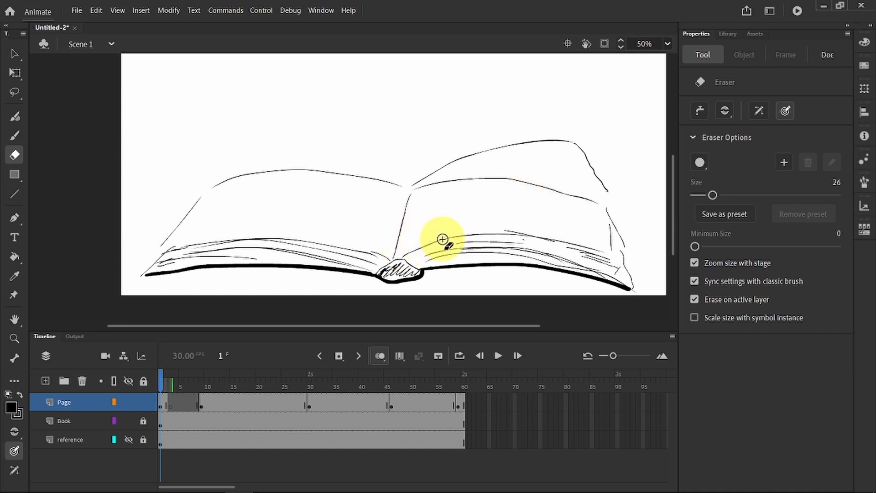
# Adjust the eraser and brush sizes, ending with the Classic Brush at size 10.
pyautogui.click(14, 135)
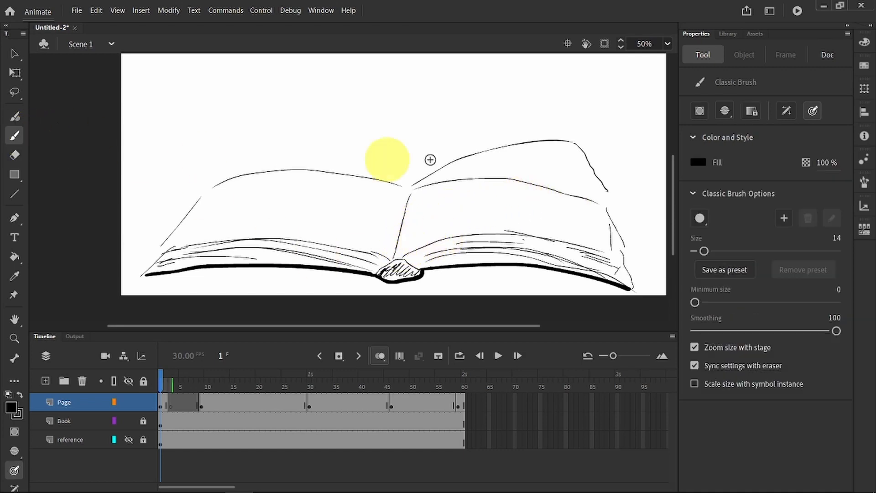
pyautogui.moveTo(719, 250); pyautogui.dragTo(749, 248)
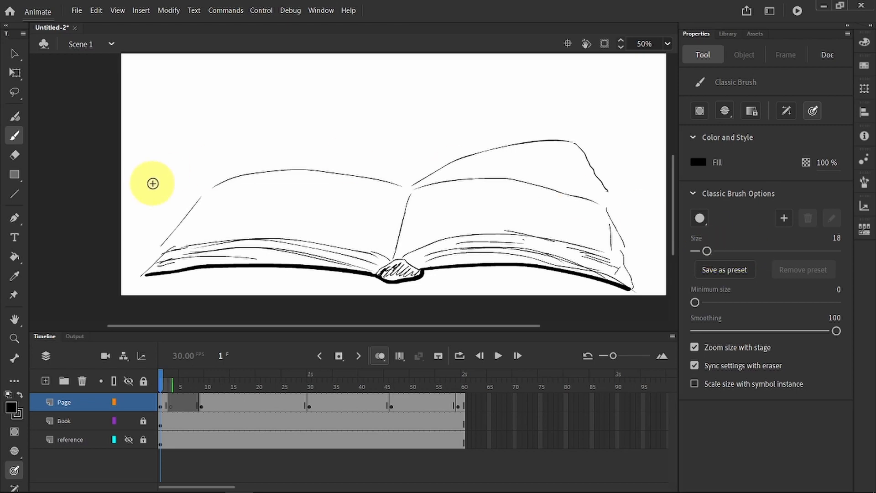
pyautogui.click(15, 154)
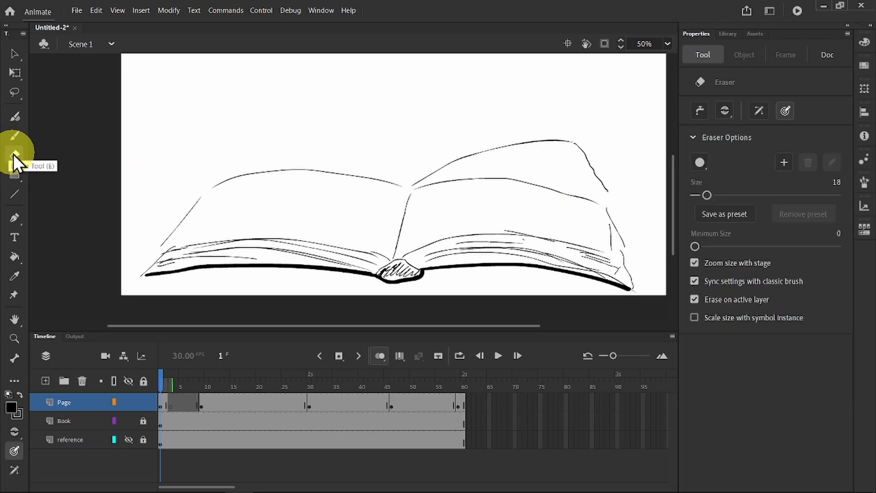
pyautogui.moveTo(707, 195); pyautogui.dragTo(744, 220)
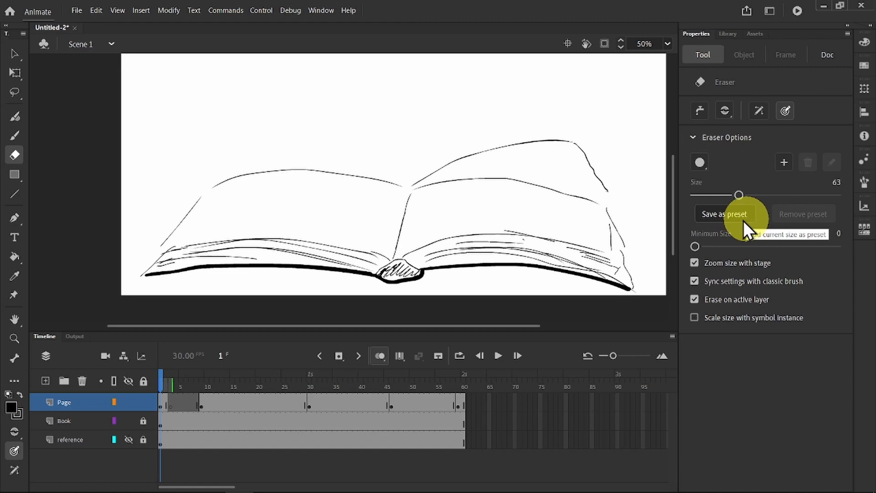
pyautogui.click(22, 138)
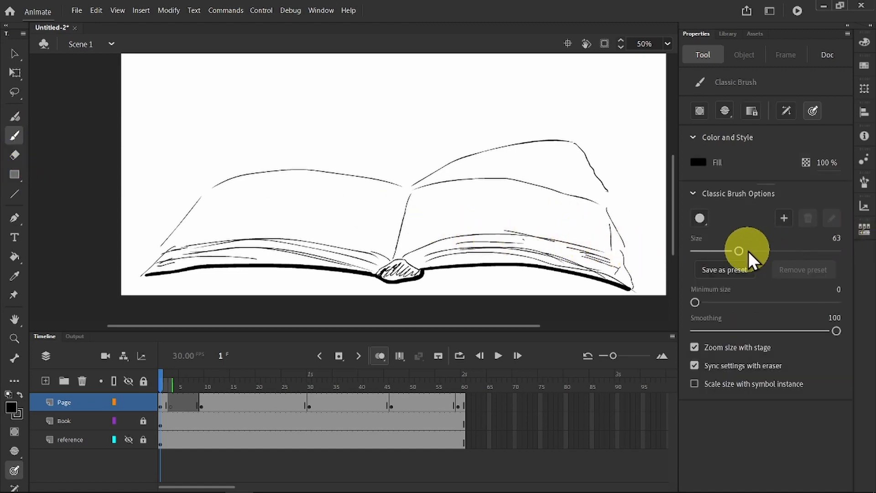
pyautogui.moveTo(738, 250); pyautogui.dragTo(705, 251)
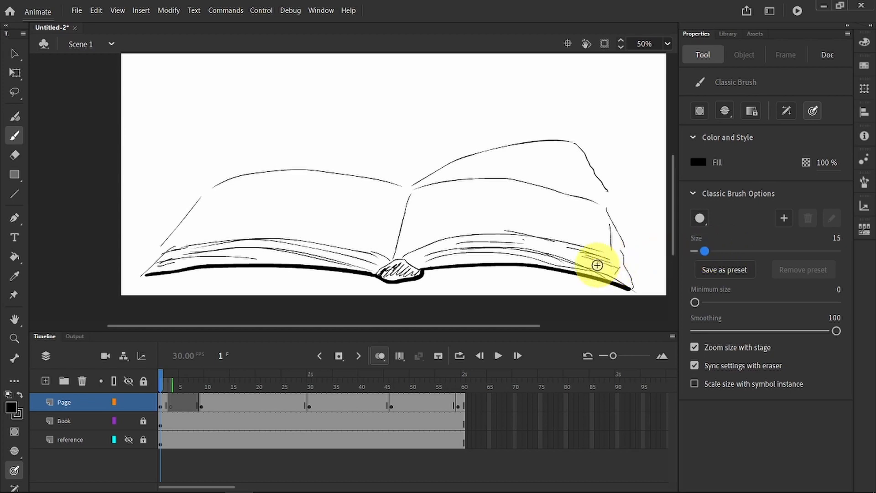
pyautogui.press('[')
pyautogui.press('[')
pyautogui.press('[')
pyautogui.press('[')
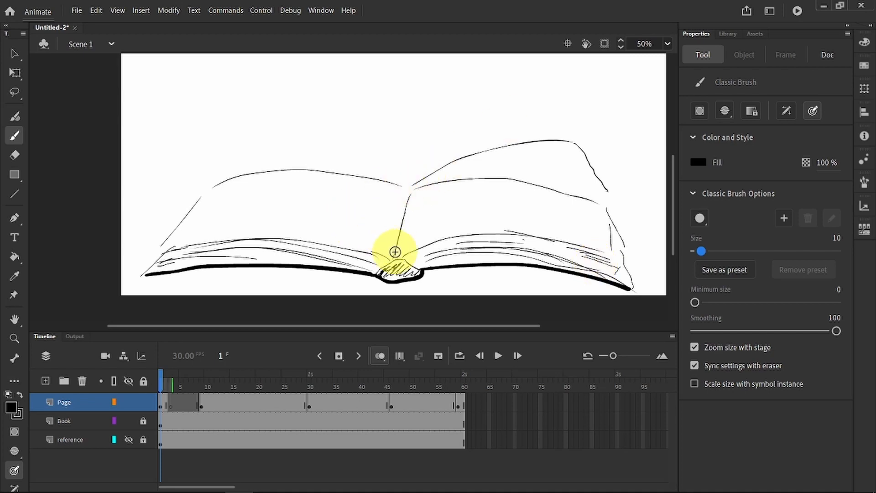
# Draw the resting page's lower, outer and upper edges over the right half of the book on frame 1 of the Page layer.
pyautogui.moveTo(398, 258); pyautogui.dragTo(398, 256)
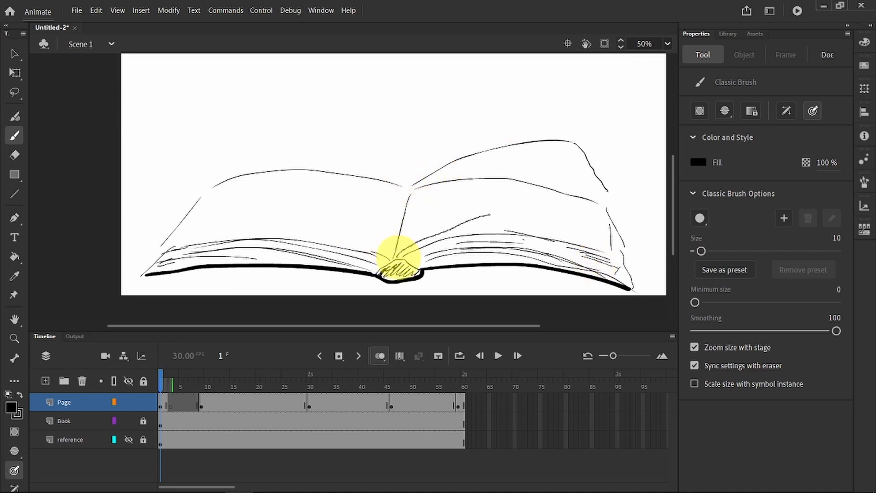
pyautogui.moveTo(490, 214)
pyautogui.mouseDown()
pyautogui.moveTo(574, 208)
pyautogui.moveTo(610, 224)
pyautogui.mouseUp()
pyautogui.hotkey('ctrl', 'z')
pyautogui.moveTo(502, 228); pyautogui.dragTo(615, 249)
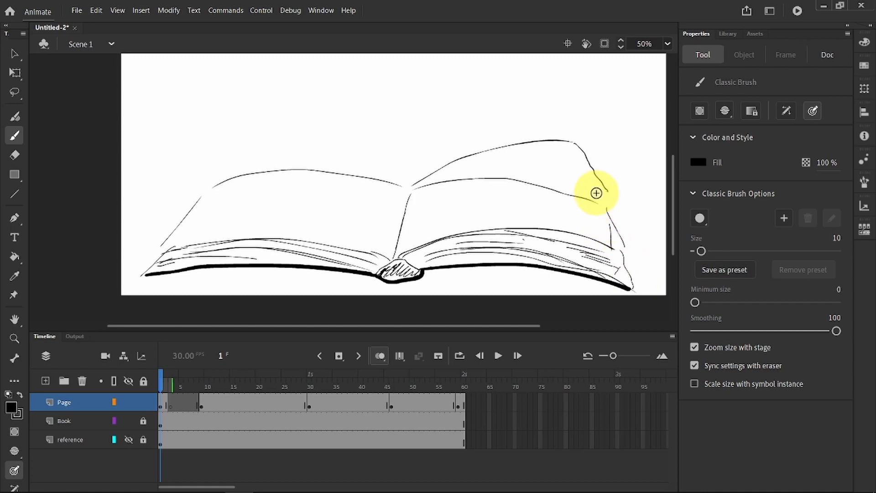
pyautogui.moveTo(592, 190); pyautogui.dragTo(619, 256)
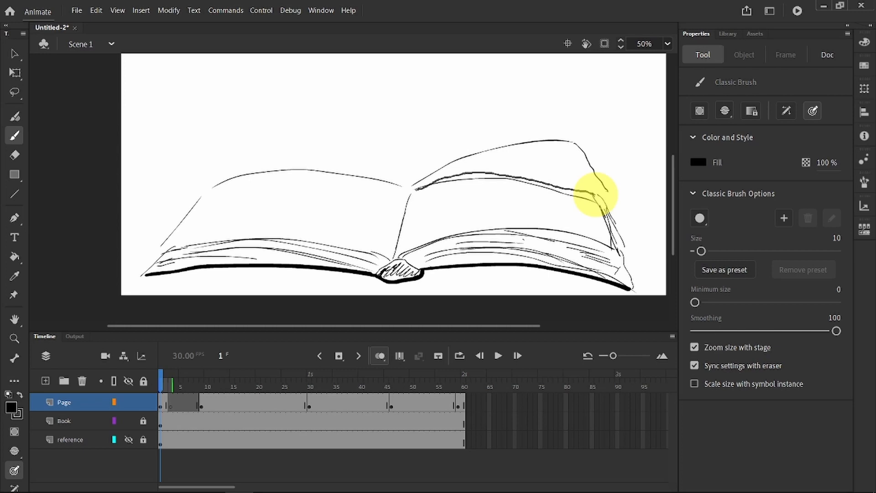
pyautogui.moveTo(596, 194); pyautogui.dragTo(413, 181)
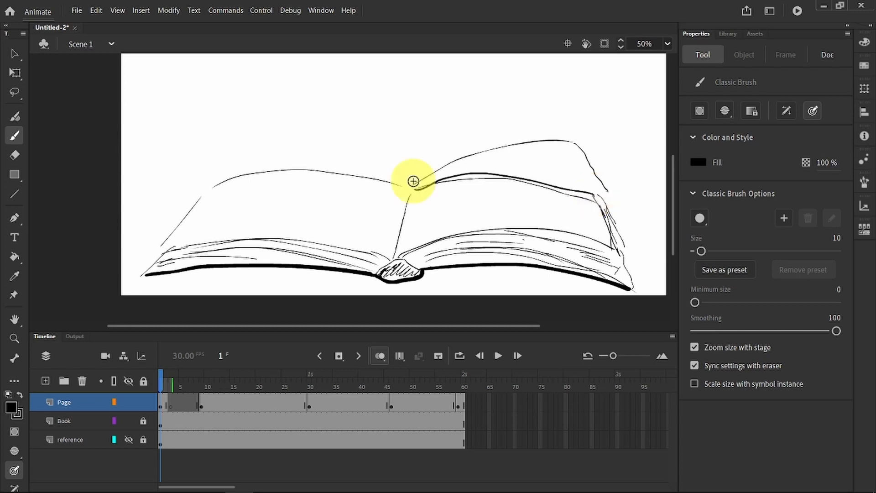
# Erase the old raised page outline and the rough outer edge on frame 1 with a size 59 eraser, hiding the Book layer.
pyautogui.click(15, 155)
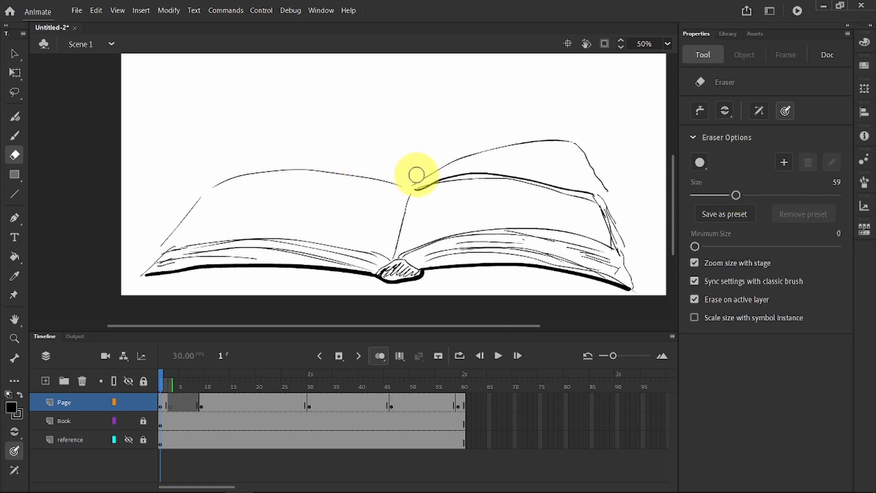
pyautogui.moveTo(412, 179)
pyautogui.mouseDown()
pyautogui.moveTo(454, 158)
pyautogui.moveTo(571, 141)
pyautogui.moveTo(602, 173)
pyautogui.moveTo(618, 233)
pyautogui.moveTo(645, 274)
pyautogui.mouseUp()
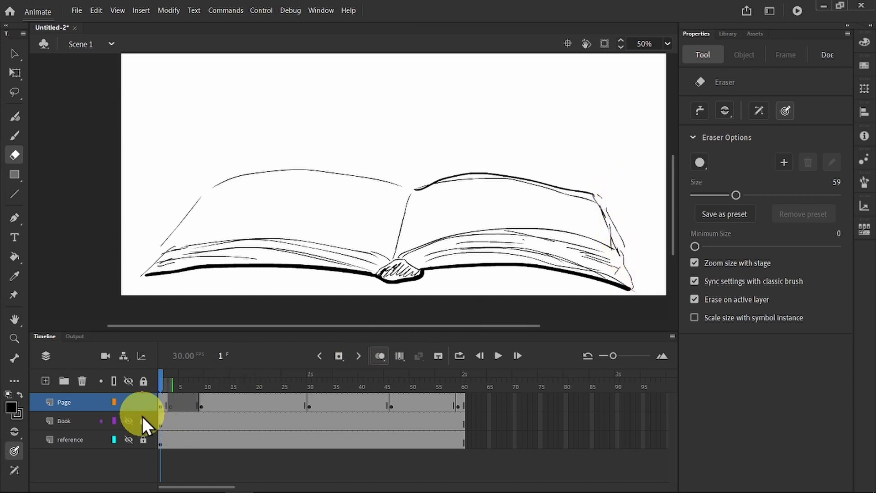
pyautogui.click(129, 421)
pyautogui.click(129, 438)
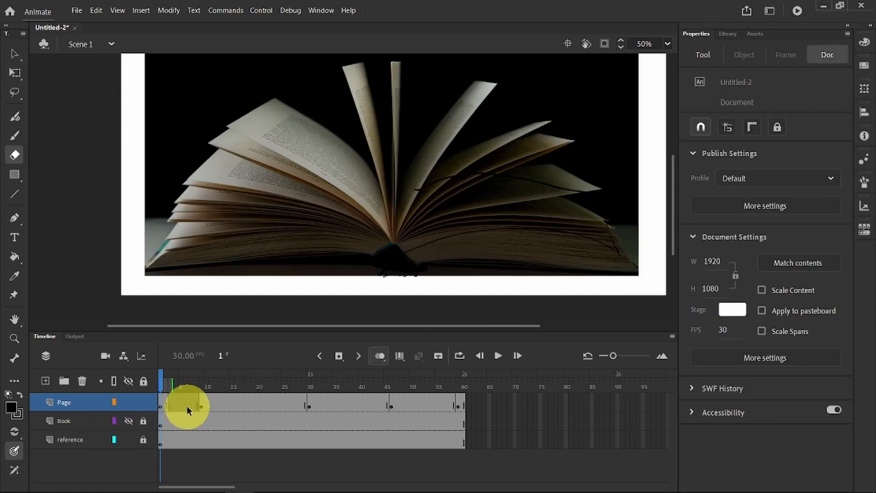
pyautogui.click(130, 440)
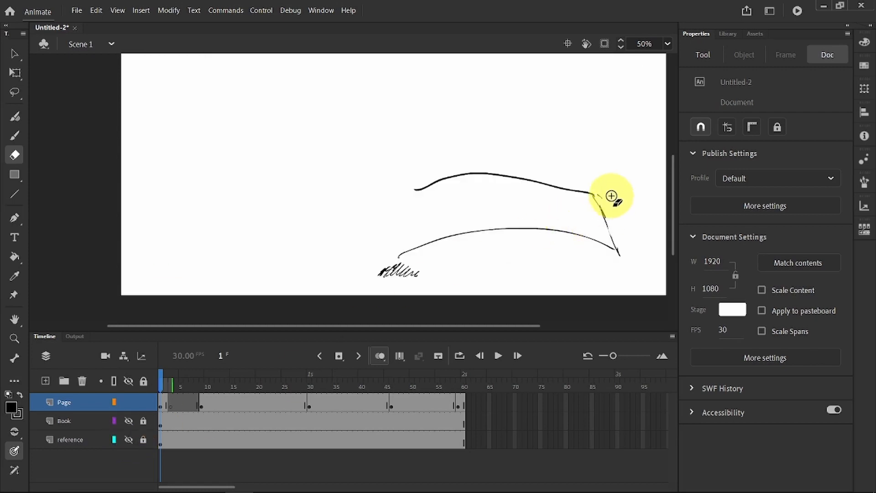
pyautogui.moveTo(608, 206)
pyautogui.mouseDown()
pyautogui.moveTo(626, 256)
pyautogui.moveTo(593, 200)
pyautogui.mouseUp()
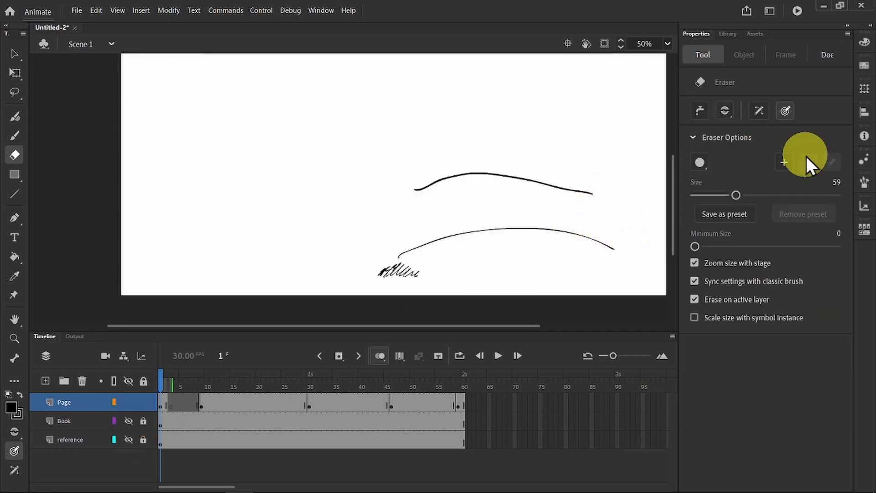
# Redraw the page's outer edge as a single line with a size 10 Classic Brush and show the Book layer again.
pyautogui.click(14, 135)
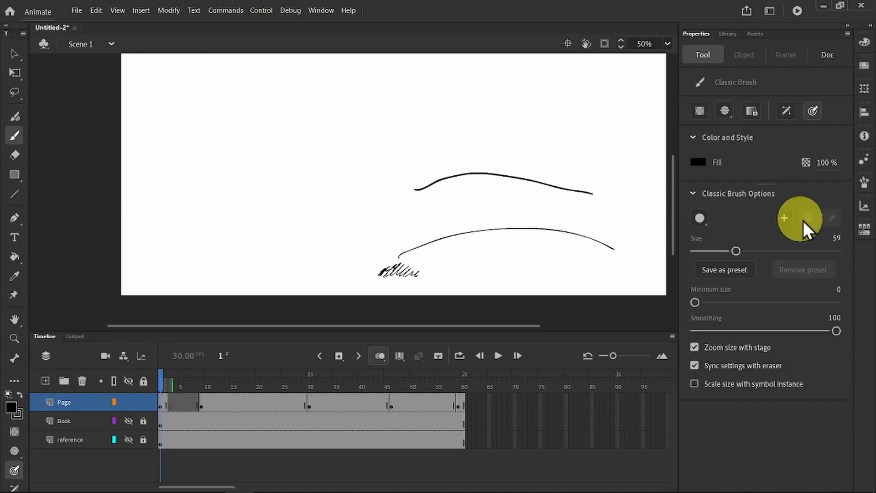
pyautogui.click(704, 248)
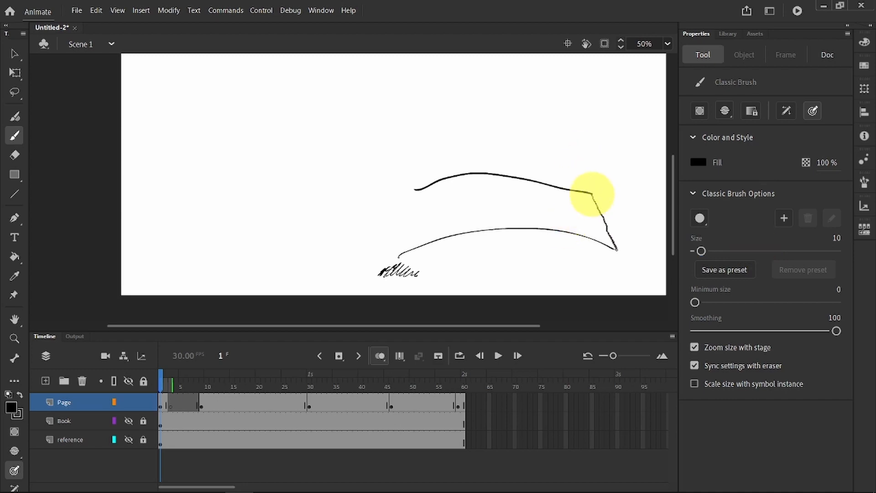
pyautogui.moveTo(592, 194); pyautogui.dragTo(617, 252)
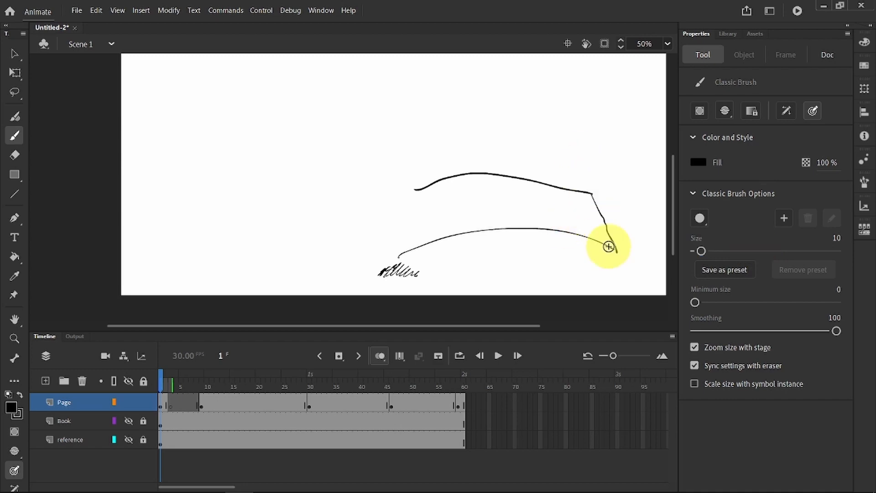
pyautogui.click(122, 423)
pyautogui.click(127, 423)
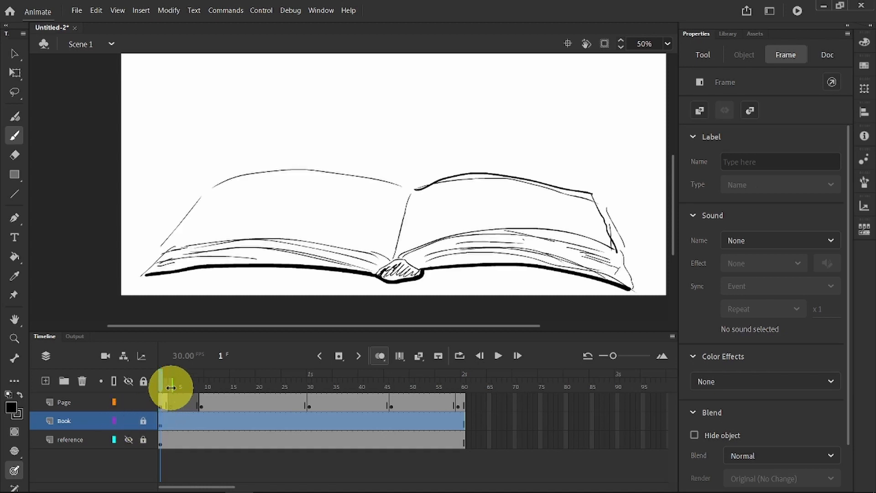
# Extend the onion skin range from frame 3 to about frame 12 and insert blank keyframes at frames 5 and 7 of the Page layer.
pyautogui.click(169, 402)
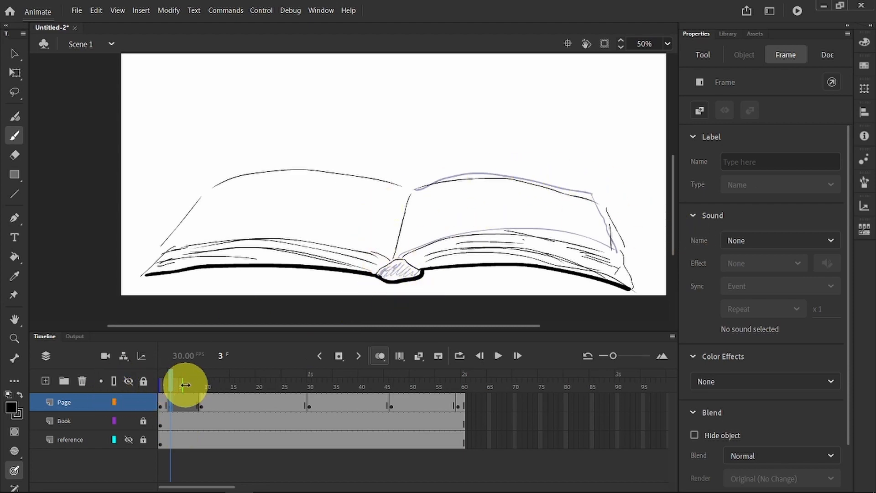
pyautogui.moveTo(183, 386); pyautogui.dragTo(214, 384)
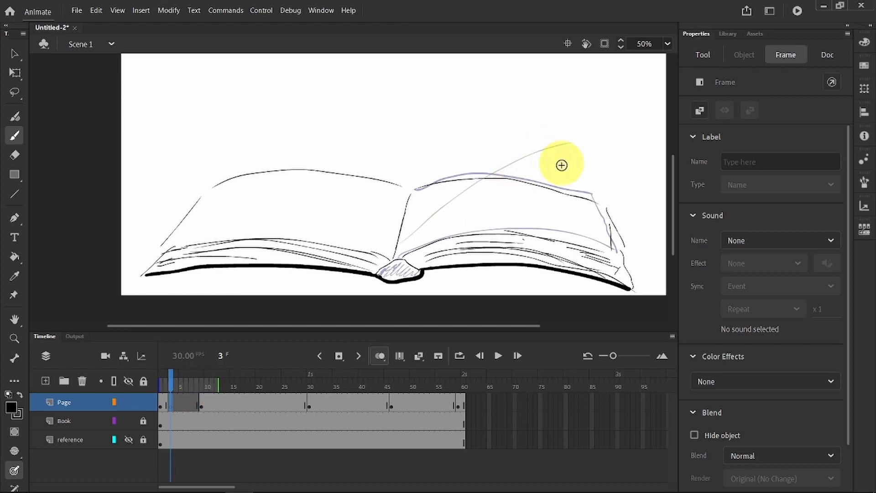
pyautogui.rightClick(179, 403)
pyautogui.click(259, 197)
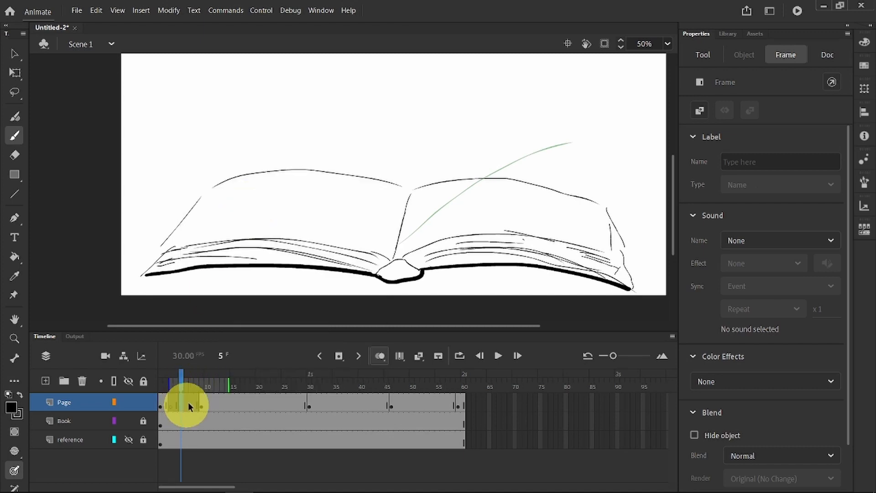
pyautogui.rightClick(191, 405)
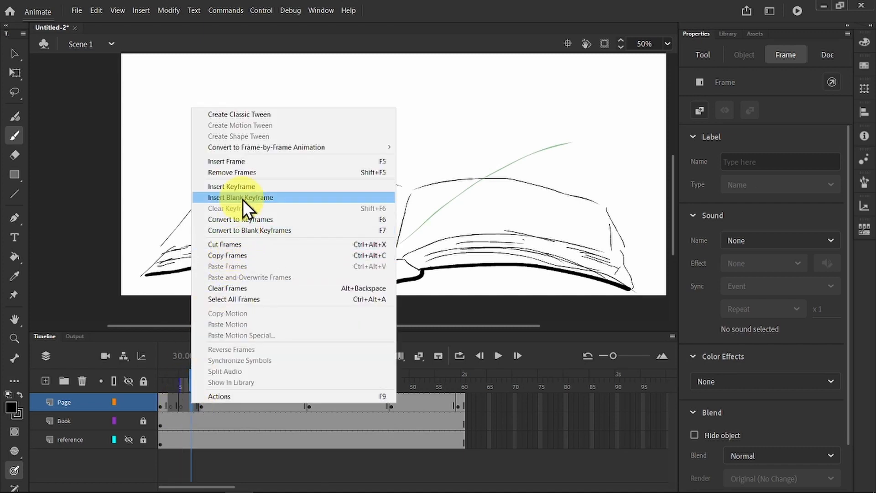
pyautogui.click(245, 200)
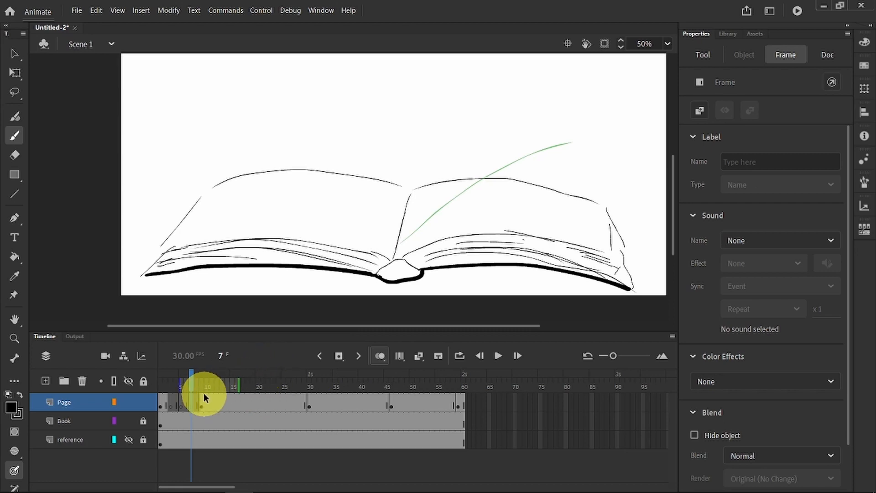
# Set the onion skin range to frames 1 through 9 around frame 5 and mark the page's corner there with a dot.
pyautogui.click(181, 402)
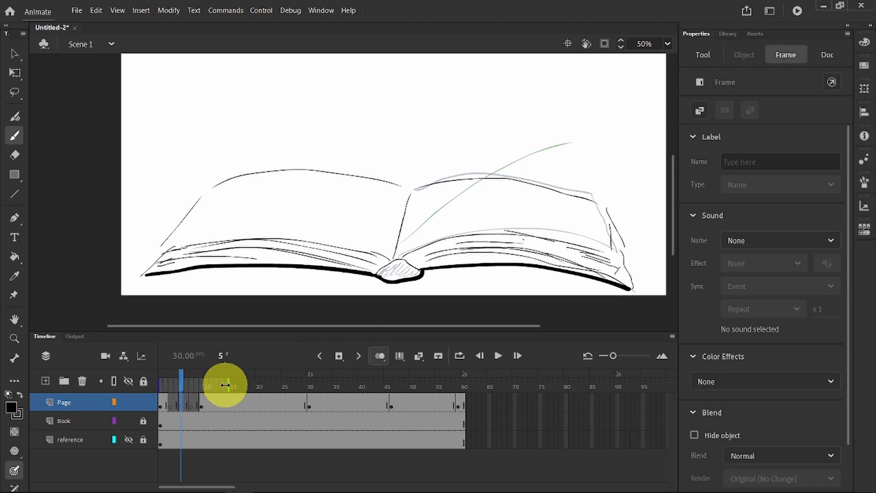
pyautogui.moveTo(230, 385); pyautogui.dragTo(207, 387)
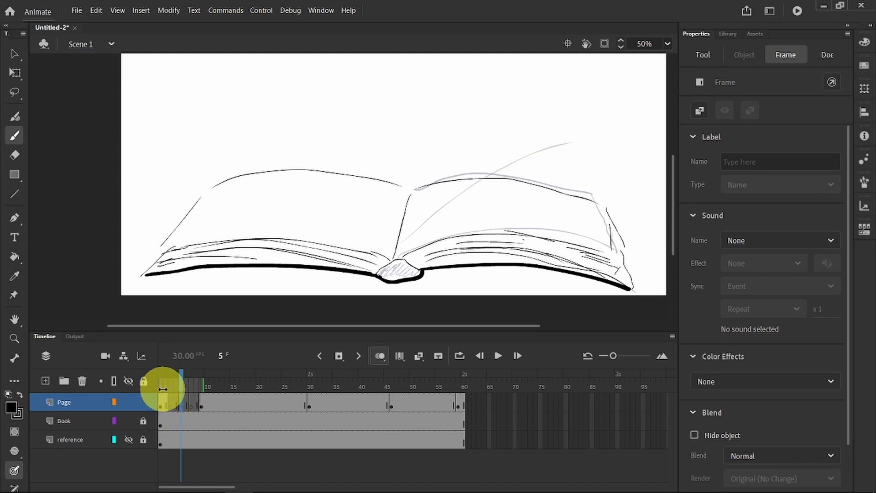
pyautogui.click(595, 197)
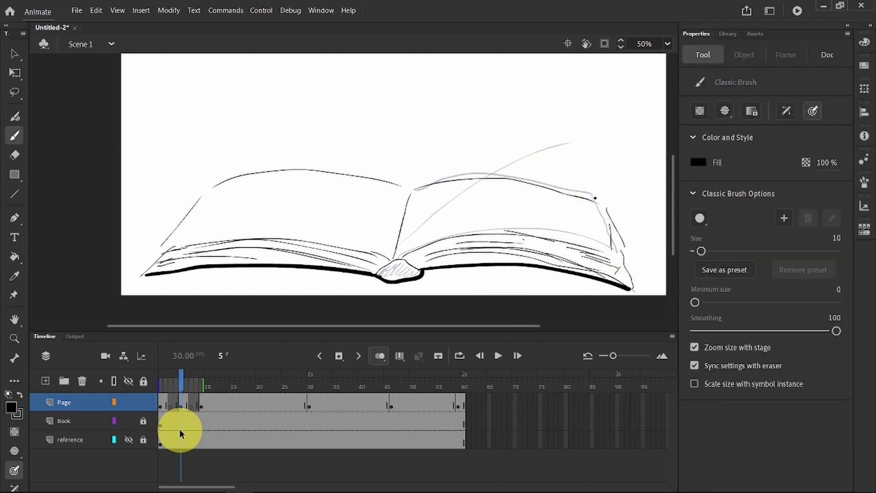
# Draw the slightly lifted page's lower edge from the spine on frame 3 of the Page layer with a size 9 Classic Brush.
pyautogui.click(168, 402)
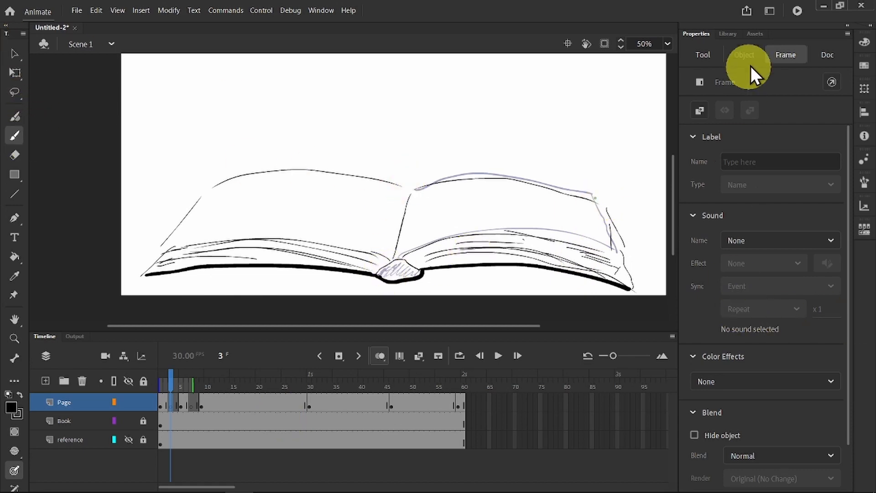
pyautogui.click(707, 54)
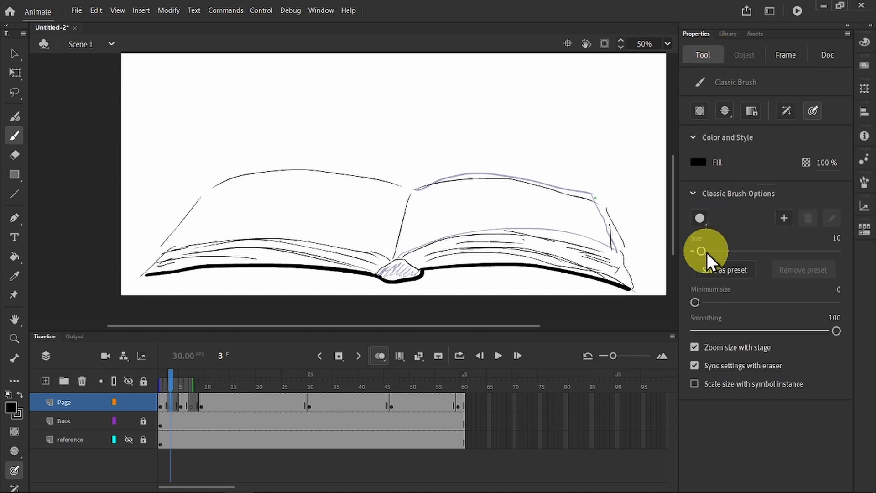
pyautogui.moveTo(703, 250); pyautogui.dragTo(702, 250)
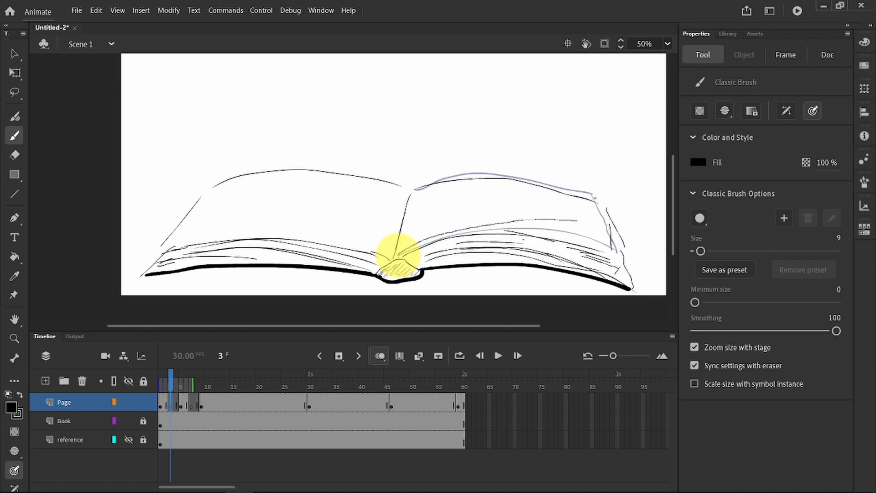
pyautogui.moveTo(398, 254); pyautogui.dragTo(605, 226)
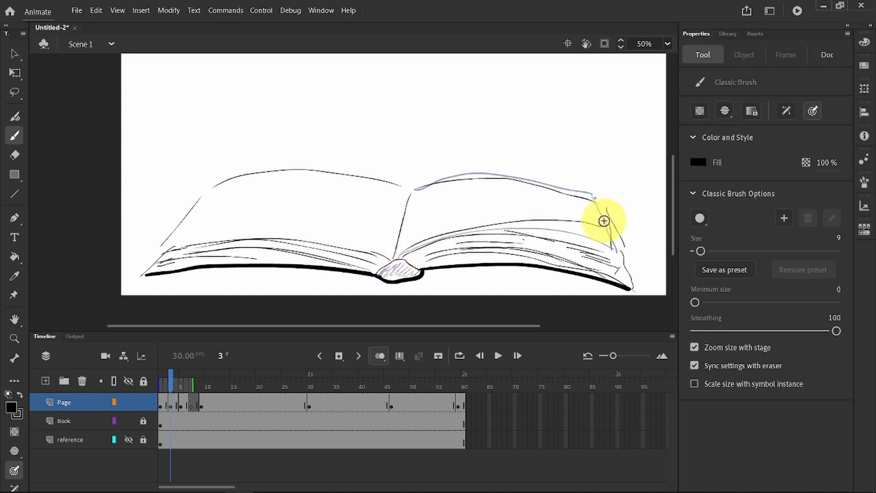
# Draw the rising page's lower edge on frame 5 of the Page layer, curving from the spine to the corner dot.
pyautogui.click(180, 404)
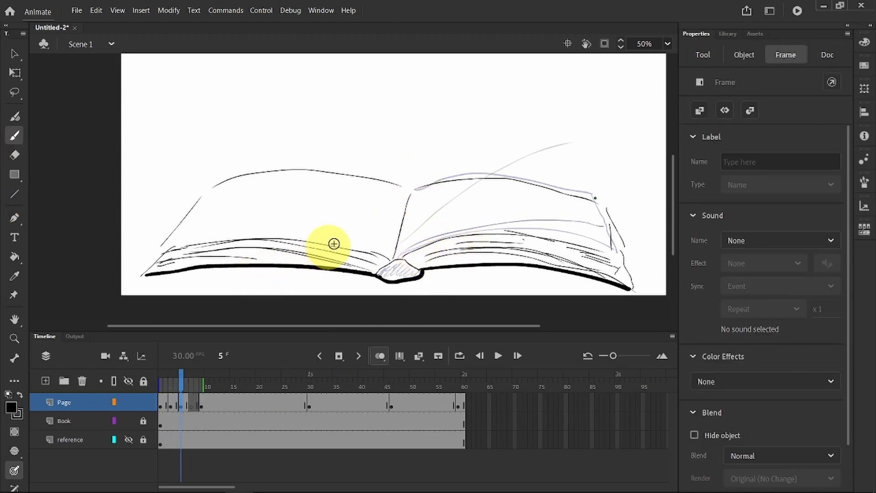
pyautogui.click(399, 257)
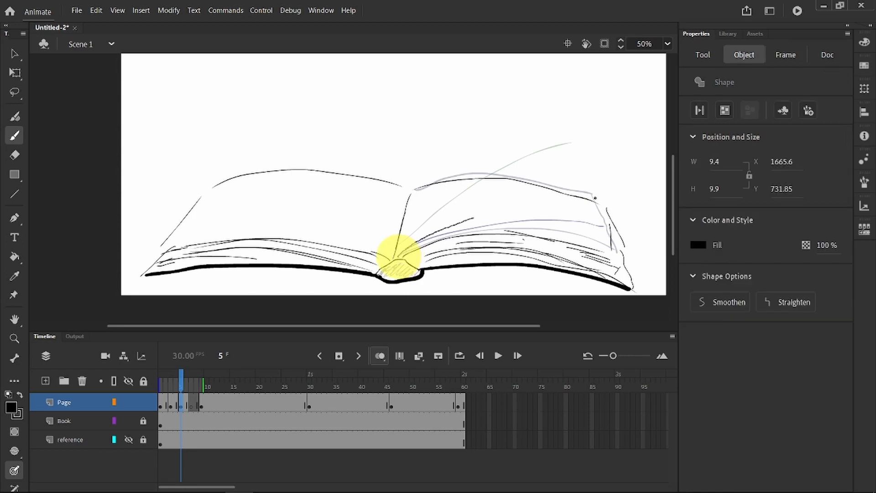
pyautogui.moveTo(399, 257); pyautogui.dragTo(595, 200)
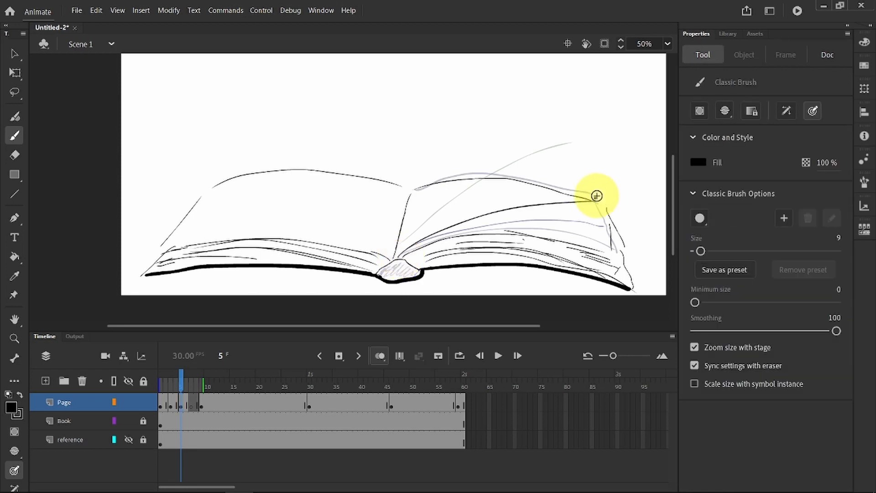
# Draw the rising page's lower edge on frame 7 of the Page layer, curving between the neighbouring onion-skinned edges.
pyautogui.click(14, 155)
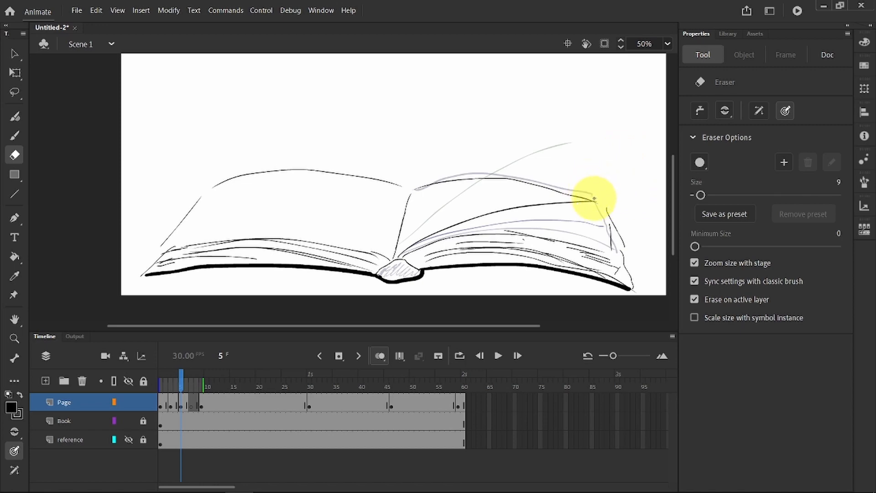
pyautogui.click(190, 405)
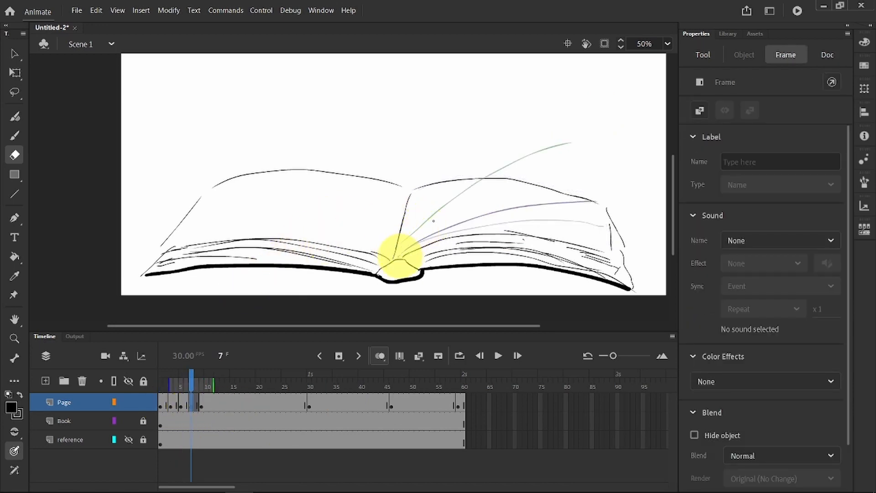
pyautogui.click(584, 166)
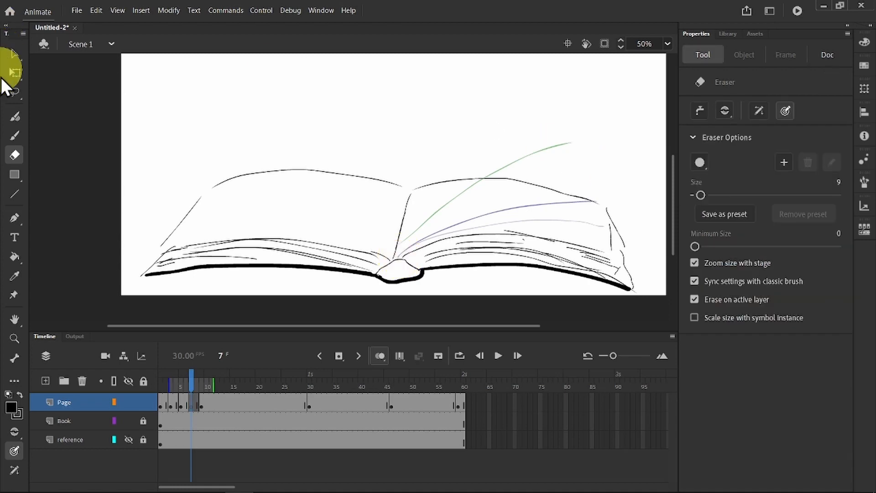
pyautogui.click(14, 136)
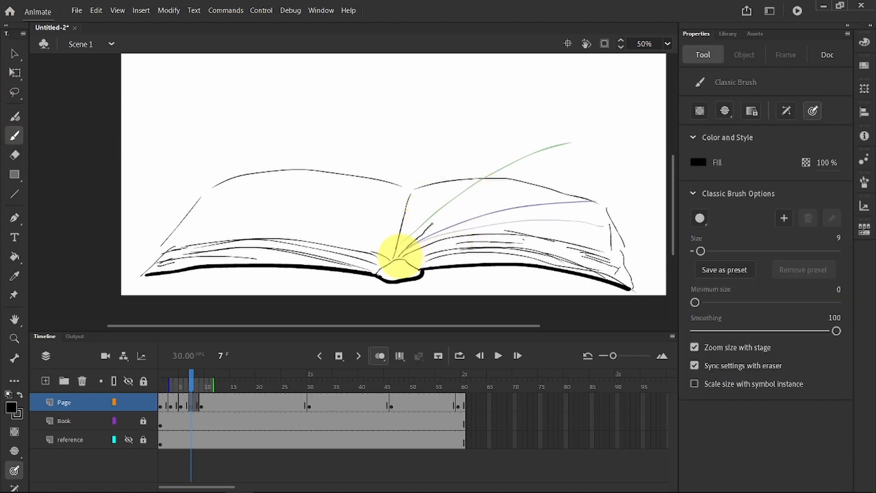
pyautogui.moveTo(400, 256); pyautogui.dragTo(566, 170)
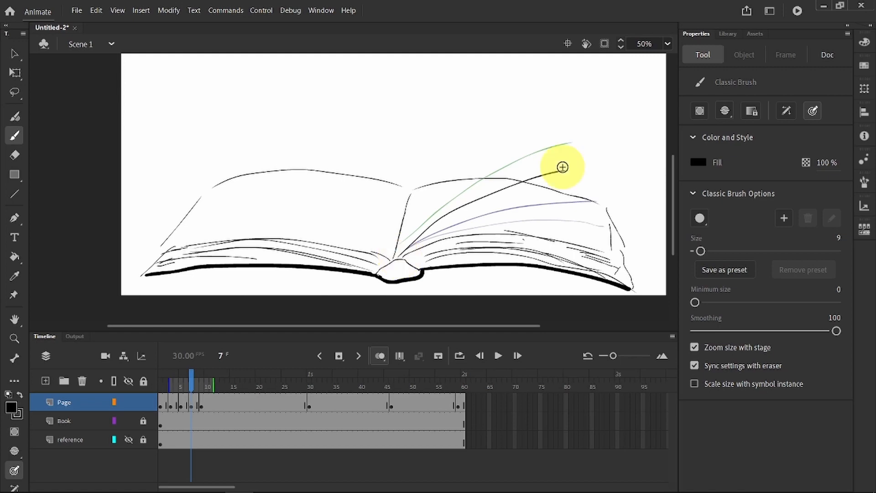
pyautogui.hotkey('ctrl', 'z')
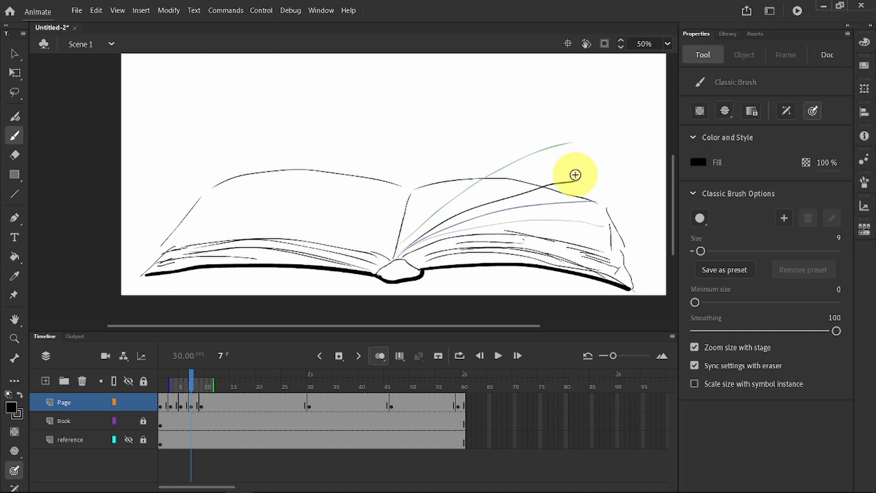
# Turn off onion skinning and scrub through the page-turn frames up to about frame 32 to check the motion.
pyautogui.click(380, 356)
pyautogui.moveTo(190, 383)
pyautogui.mouseDown()
pyautogui.moveTo(162, 378)
pyautogui.moveTo(466, 376)
pyautogui.moveTo(320, 374)
pyautogui.mouseUp()
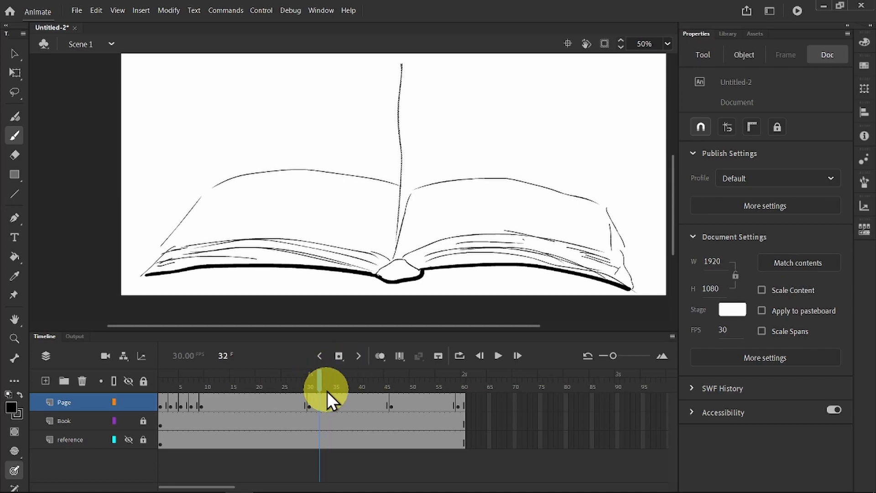
pyautogui.click(237, 404)
pyautogui.click(304, 404)
# Turn onion skinning on, insert a blank keyframe at frame 19 of the Page layer and draw the page's steeply raised edge there.
pyautogui.click(380, 356)
pyautogui.moveTo(303, 377); pyautogui.dragTo(253, 379)
pyautogui.moveTo(270, 385); pyautogui.dragTo(315, 387)
pyautogui.rightClick(253, 405)
pyautogui.click(292, 190)
pyautogui.moveTo(400, 251); pyautogui.dragTo(481, 94)
# Insert blank keyframes at frames 13 and 23 of the Page layer and draw the rising page's in-between edge on each.
pyautogui.rightClick(223, 405)
pyautogui.click(270, 190)
pyautogui.moveTo(400, 253); pyautogui.dragTo(502, 111)
pyautogui.rightClick(274, 405)
pyautogui.click(333, 190)
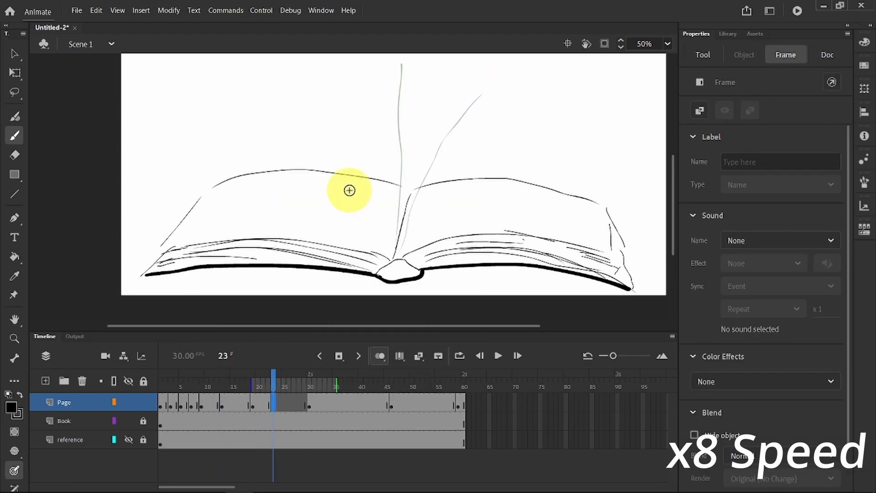
pyautogui.moveTo(401, 258); pyautogui.dragTo(446, 73)
pyautogui.click(190, 383)
pyautogui.rightClick(232, 405)
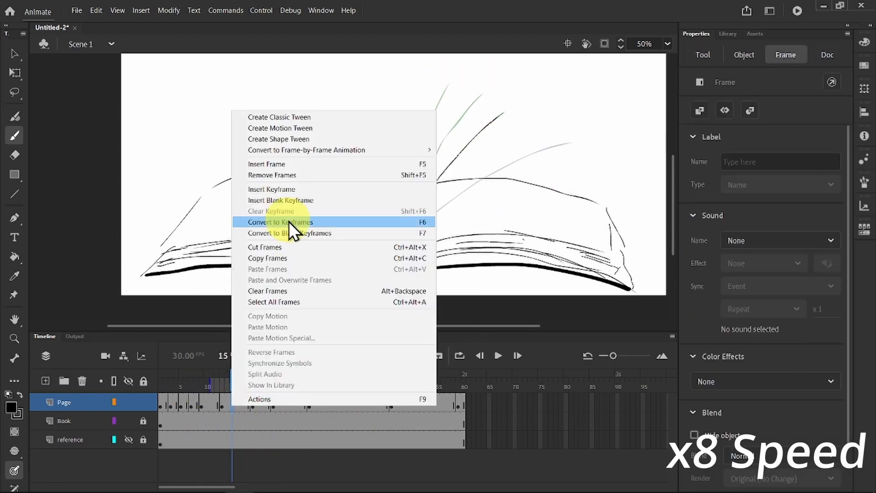
pyautogui.click(292, 222)
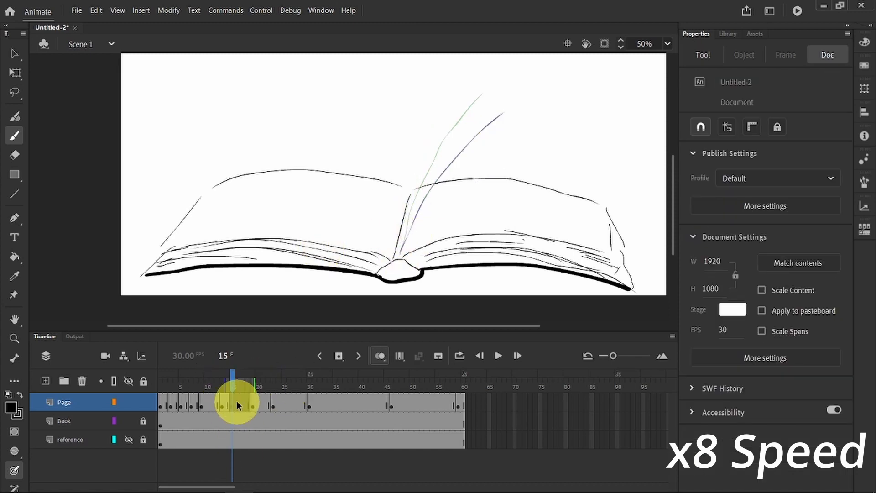
# Add blank keyframes at frames 11 and 26 of the Page layer and draw the in-between page edge on each.
pyautogui.click(212, 405)
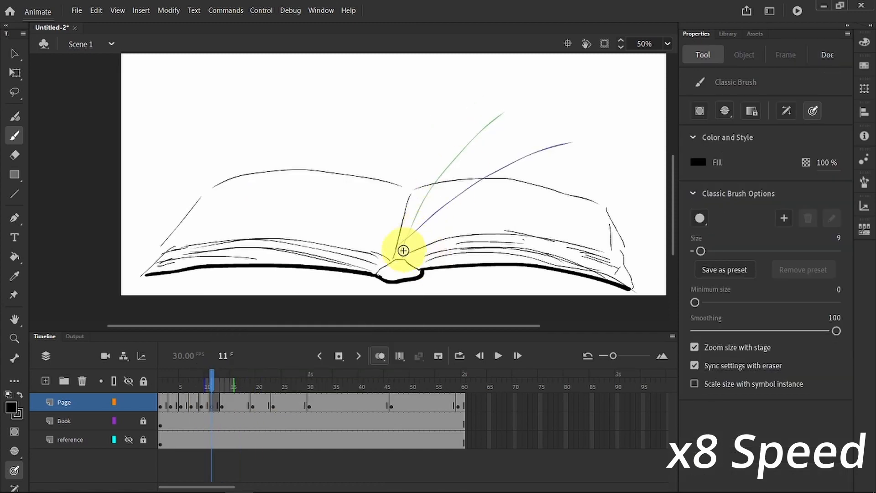
pyautogui.moveTo(191, 382); pyautogui.dragTo(286, 383)
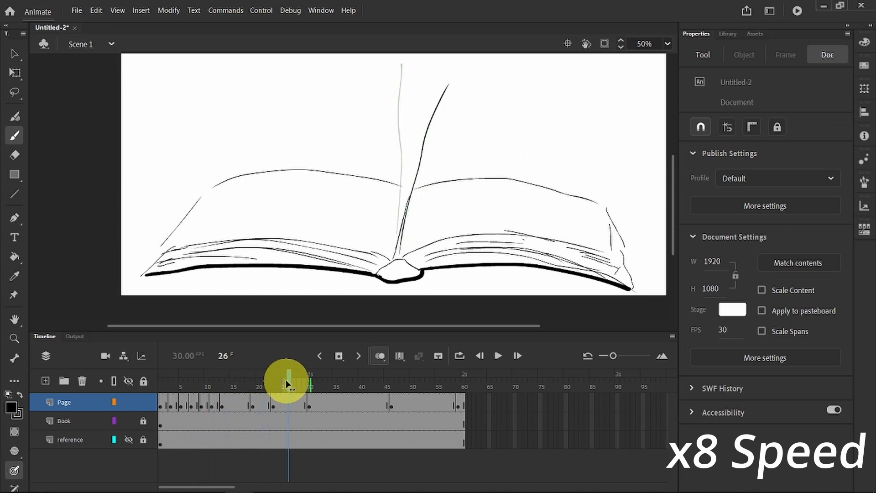
pyautogui.rightClick(289, 403)
pyautogui.click(348, 222)
pyautogui.moveTo(398, 254); pyautogui.dragTo(428, 59)
# Insert a blank keyframe at frame 38 of the Page layer and draw the page's edge curving from the spine over the left half.
pyautogui.moveTo(301, 385)
pyautogui.mouseDown()
pyautogui.moveTo(387, 383)
pyautogui.moveTo(372, 383)
pyautogui.mouseUp()
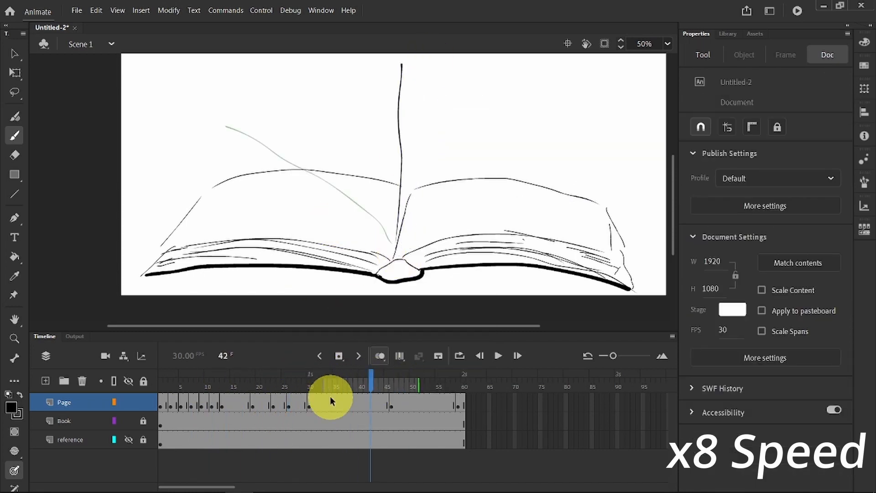
pyautogui.click(342, 403)
pyautogui.moveTo(293, 382); pyautogui.dragTo(314, 383)
pyautogui.rightClick(350, 405)
pyautogui.click(410, 224)
pyautogui.moveTo(396, 243); pyautogui.dragTo(304, 94)
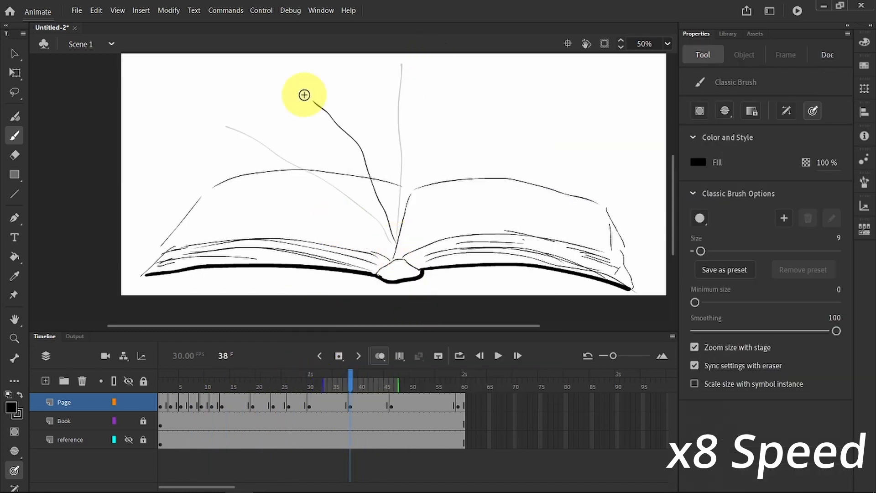
# Insert blank keyframes at frames 32 and 34 of the Page layer and draw the page's edge just past vertical, leaning progressively left.
pyautogui.rightClick(321, 403)
pyautogui.click(380, 222)
pyautogui.moveTo(397, 242); pyautogui.dragTo(373, 80)
pyautogui.rightClick(331, 403)
pyautogui.click(390, 222)
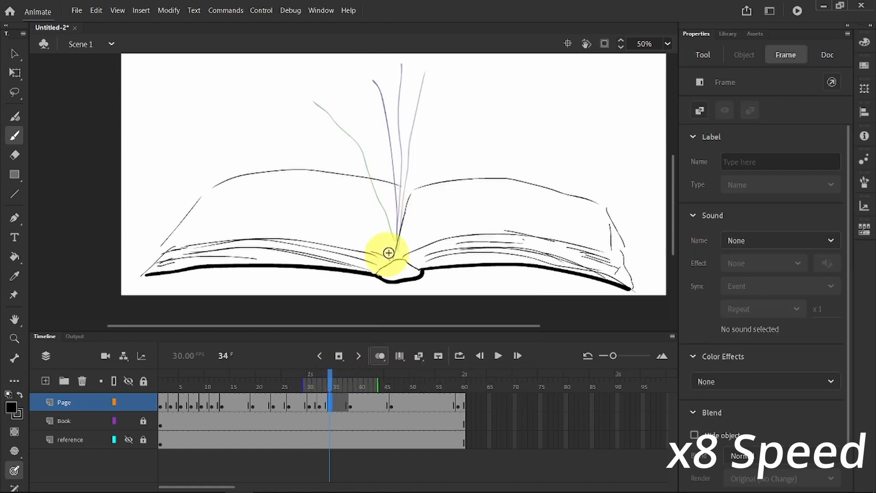
pyautogui.moveTo(397, 243); pyautogui.dragTo(352, 93)
# Insert blank keyframes at frames 40 and 42 of the Page layer and draw the falling page's in-between edges towards the frame 46 position.
pyautogui.moveTo(329, 383); pyautogui.dragTo(351, 384)
pyautogui.click(359, 403)
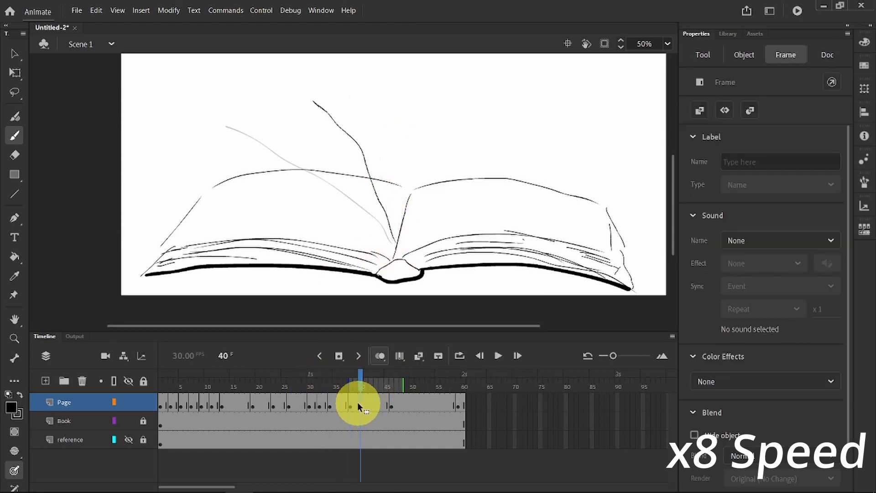
pyautogui.rightClick(359, 404)
pyautogui.click(418, 223)
pyautogui.moveTo(279, 112)
pyautogui.mouseDown()
pyautogui.moveTo(399, 248)
pyautogui.moveTo(226, 126)
pyautogui.mouseUp()
pyautogui.click(372, 390)
# Lower the page's edge slightly on frame 46 of the Page layer with the Selection tool.
pyautogui.rightClick(391, 403)
pyautogui.click(442, 199)
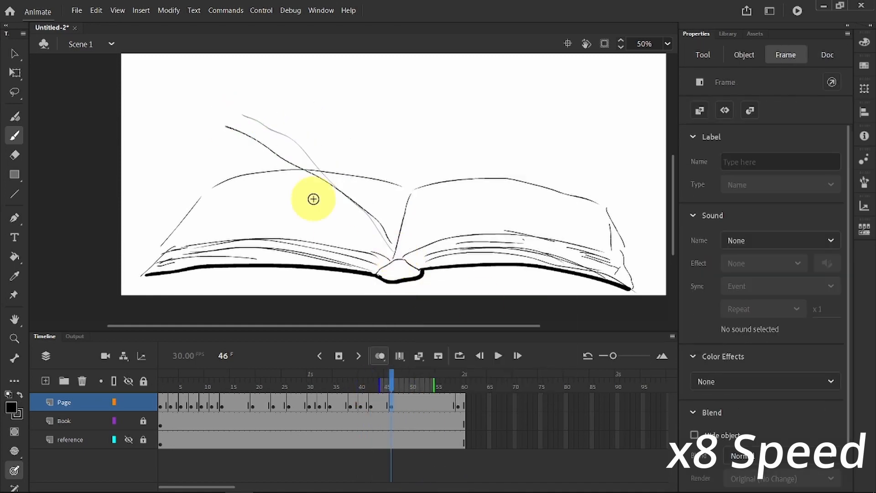
pyautogui.press('v')
pyautogui.moveTo(293, 170); pyautogui.dragTo(268, 146)
# Insert a blank keyframe at frame 52 of the Page layer and draw the falling page's edge with the Classic Brush.
pyautogui.click(424, 379)
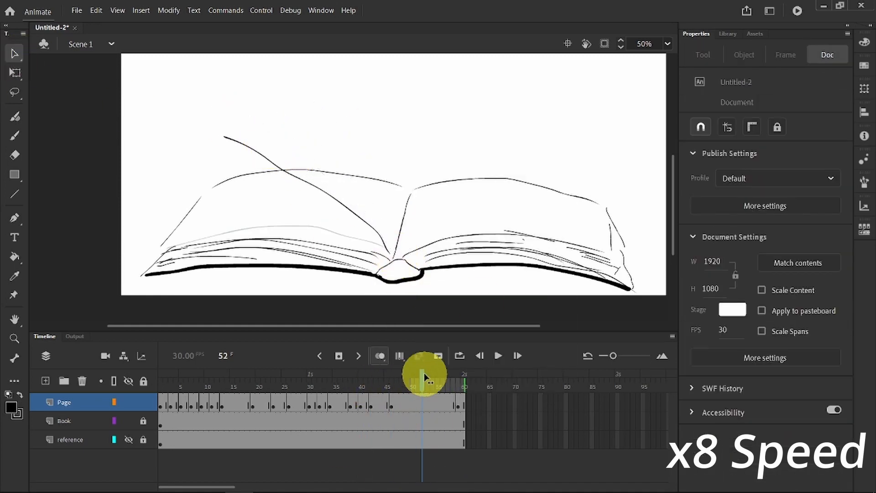
pyautogui.moveTo(425, 378); pyautogui.dragTo(409, 384)
pyautogui.rightClick(423, 405)
pyautogui.click(492, 205)
pyautogui.click(392, 250)
pyautogui.click(15, 136)
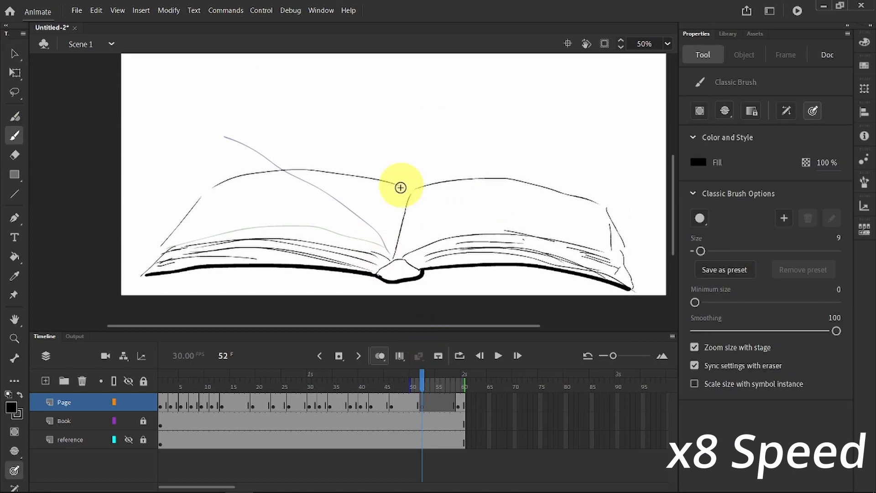
pyautogui.moveTo(209, 171)
pyautogui.mouseDown()
pyautogui.moveTo(391, 249)
pyautogui.moveTo(204, 198)
pyautogui.mouseUp()
# Insert blank keyframes at frames 54 and 56 of the Page layer and draw the page's edge settling onto the left half.
pyautogui.click(407, 405)
pyautogui.rightClick(432, 405)
pyautogui.click(480, 197)
pyautogui.rightClick(442, 406)
pyautogui.click(507, 199)
pyautogui.moveTo(392, 261); pyautogui.dragTo(256, 209)
pyautogui.hotkey('ctrl', 'z')
pyautogui.hotkey('ctrl', 'z')
pyautogui.moveTo(391, 260)
pyautogui.mouseDown()
pyautogui.moveTo(322, 221)
pyautogui.moveTo(188, 204)
pyautogui.mouseUp()
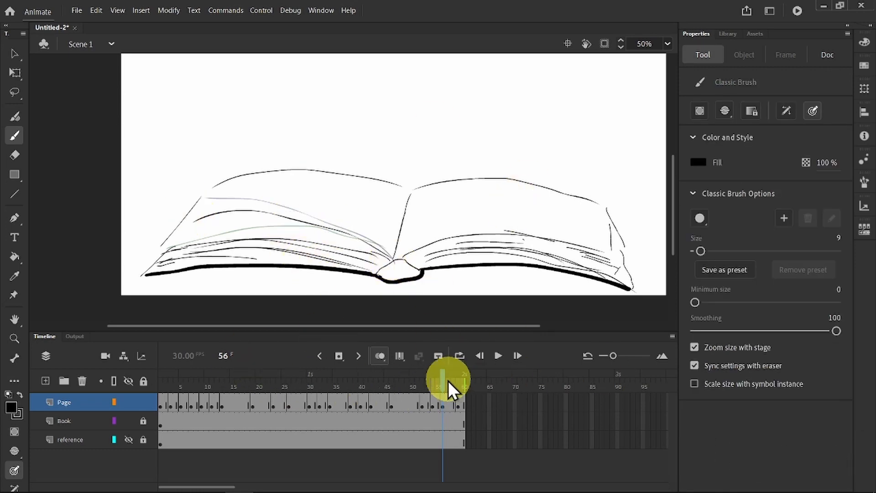
# Turn off onion skinning and move the Page layer's keyframes at frames 19 and 23 to frames 15 and 17.
pyautogui.click(381, 354)
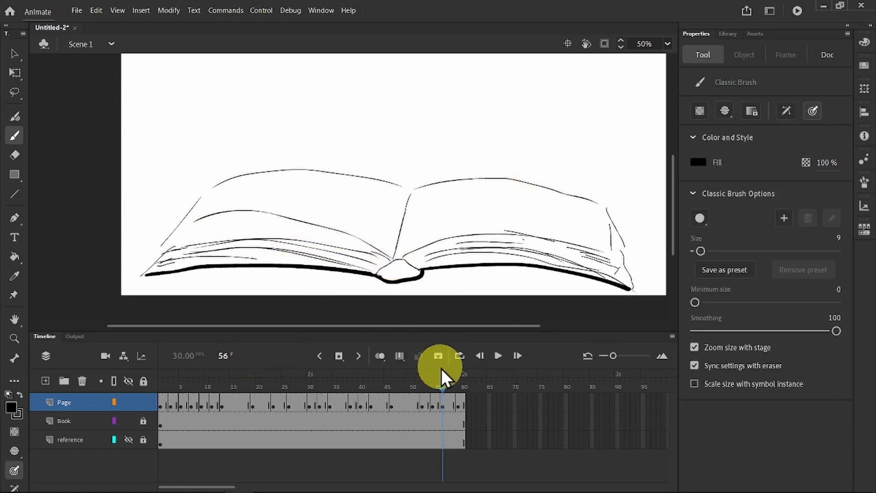
pyautogui.moveTo(442, 377)
pyautogui.mouseDown()
pyautogui.moveTo(174, 388)
pyautogui.moveTo(264, 378)
pyautogui.moveTo(465, 377)
pyautogui.moveTo(165, 377)
pyautogui.moveTo(450, 367)
pyautogui.moveTo(309, 375)
pyautogui.mouseUp()
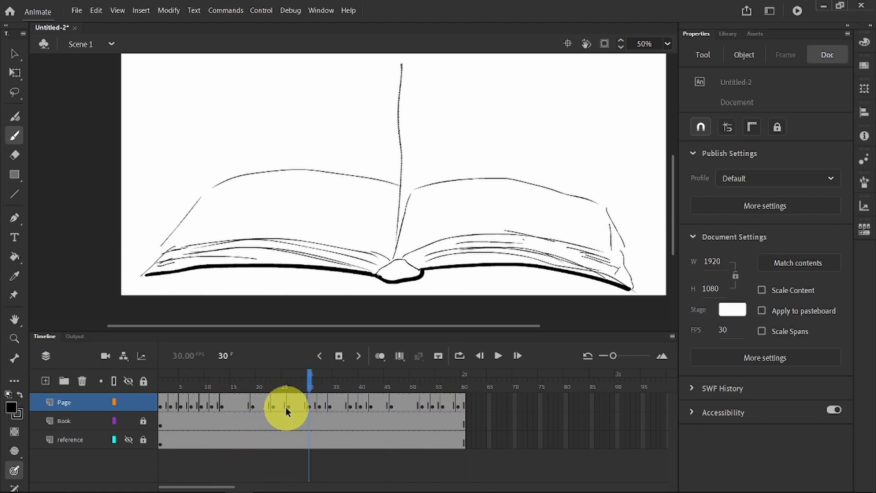
pyautogui.click(252, 406)
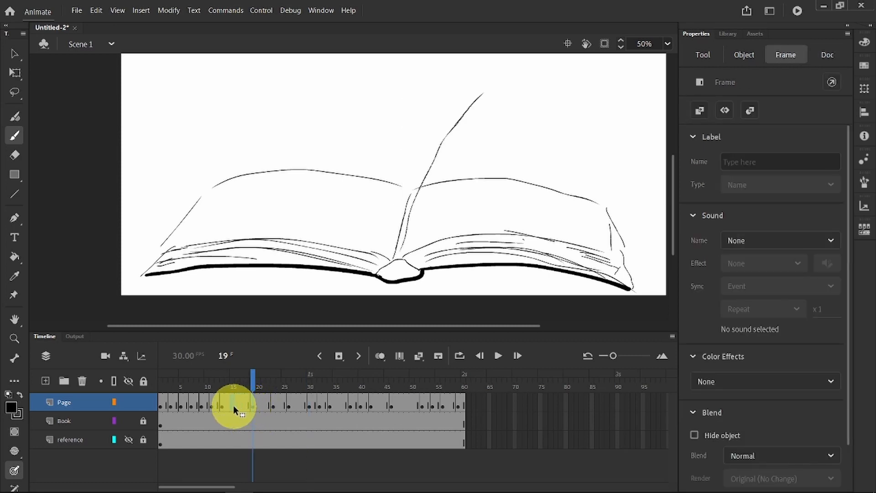
pyautogui.click(233, 406)
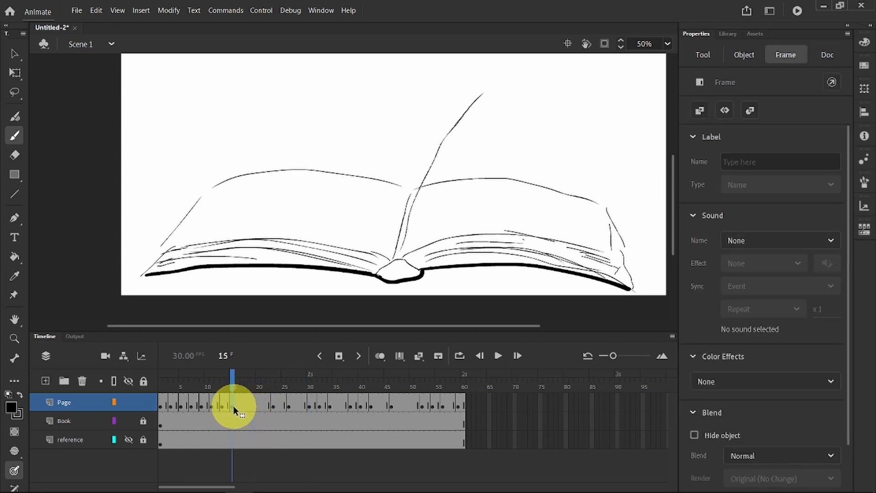
pyautogui.click(274, 406)
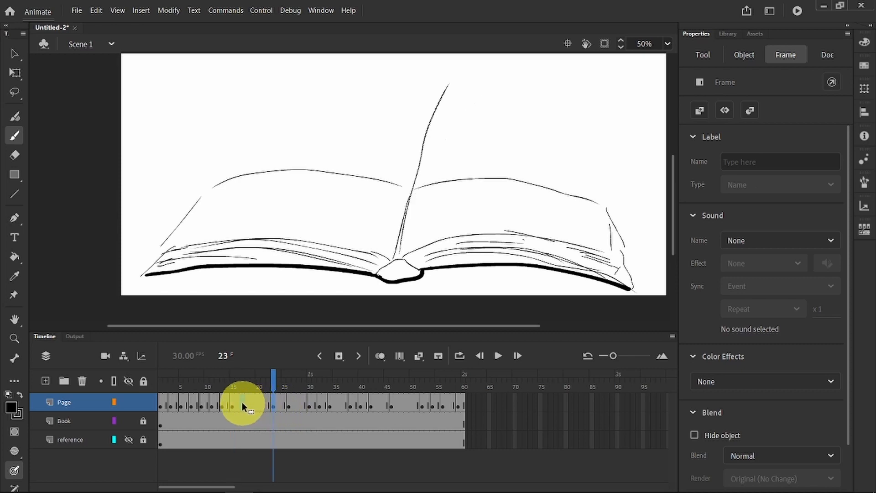
pyautogui.click(242, 405)
# Move the Page layer's keyframe at frame 26 to frame 19.
pyautogui.click(290, 405)
pyautogui.click(257, 407)
pyautogui.click(253, 407)
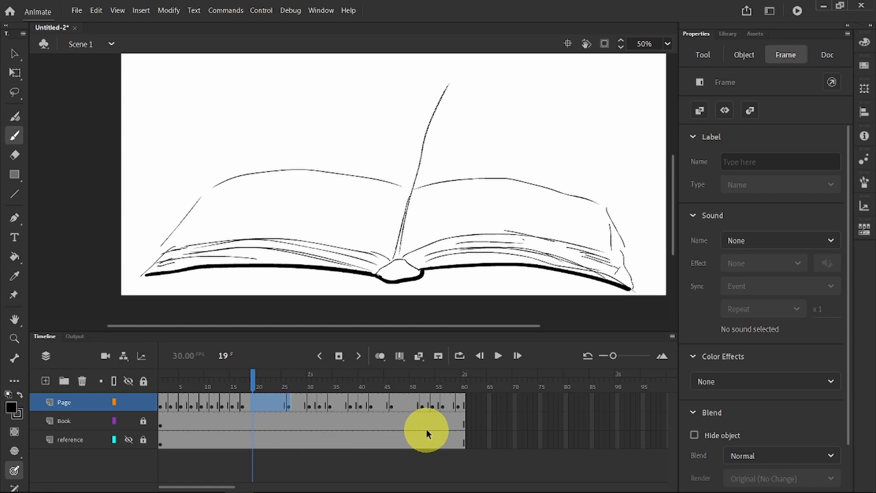
pyautogui.click(523, 419)
pyautogui.click(288, 405)
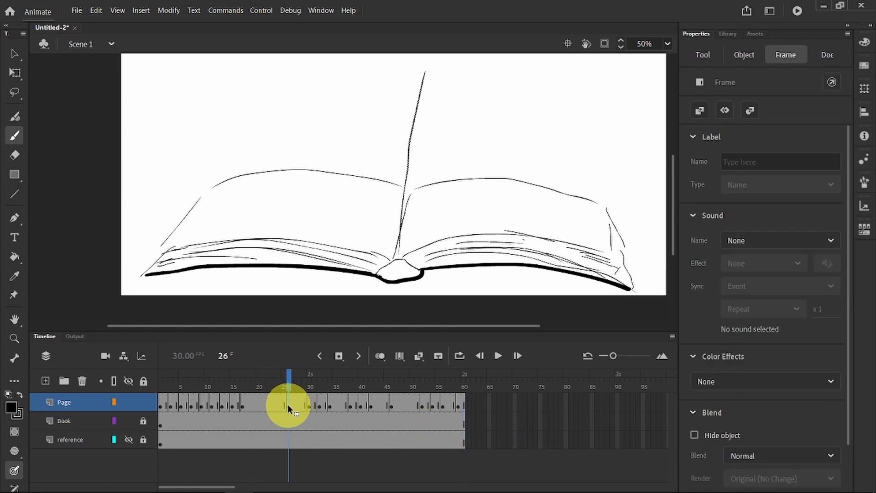
pyautogui.moveTo(250, 401); pyautogui.dragTo(250, 401)
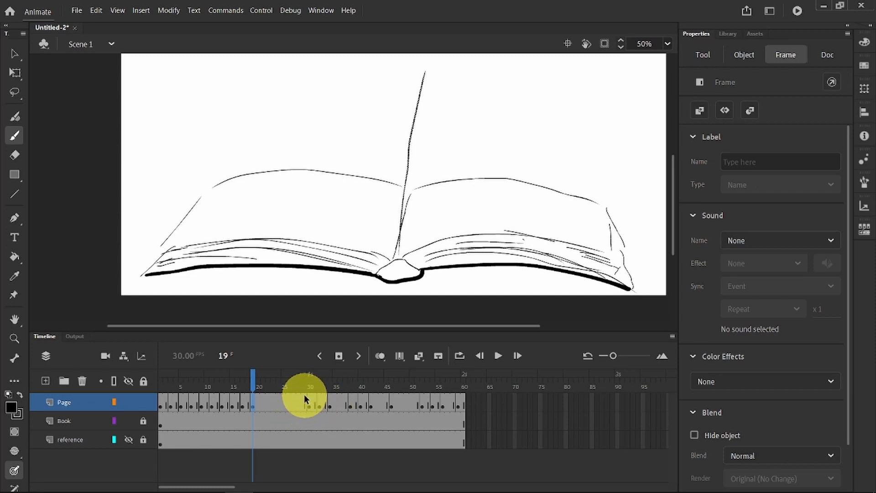
# Remove frames 21 through 29 from the Page layer.
pyautogui.moveTo(305, 396); pyautogui.dragTo(265, 399)
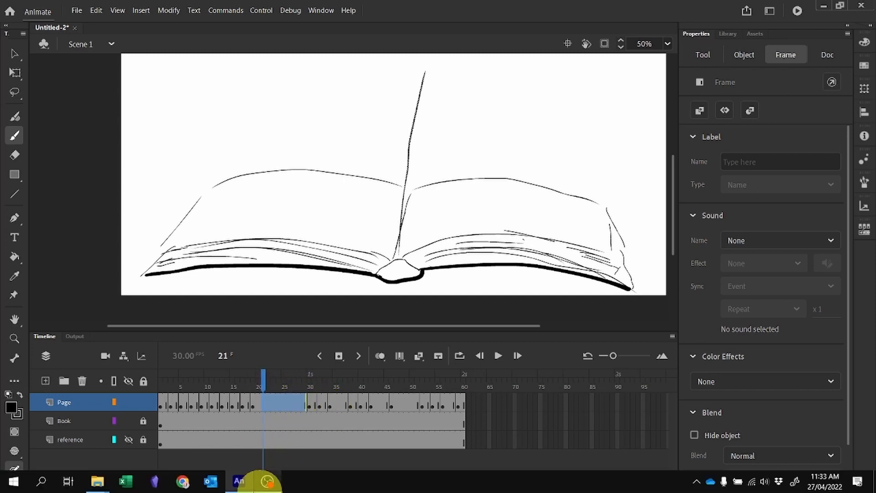
pyautogui.rightClick(283, 403)
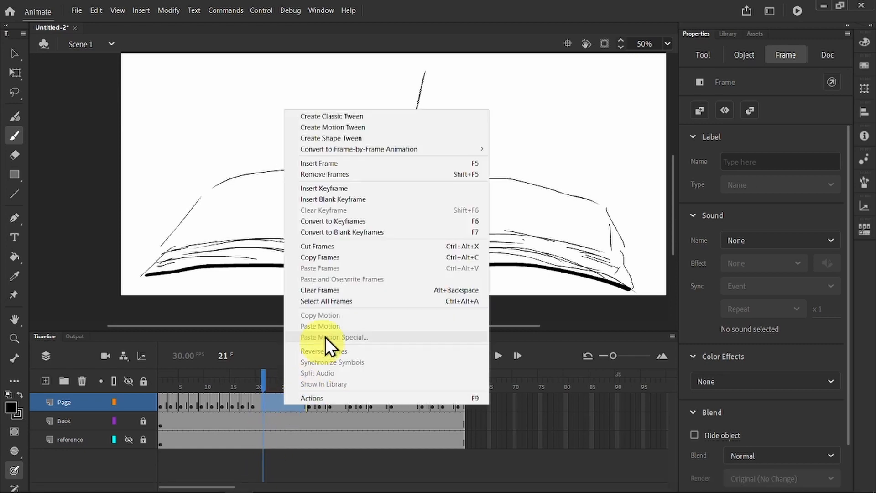
pyautogui.click(348, 178)
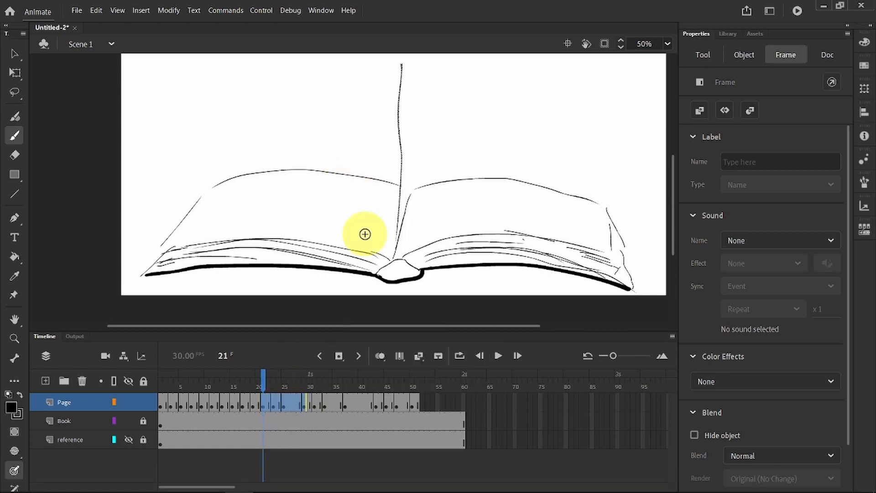
# Remove frames 27 and 28 from the Page layer to tighten the keyframe spacing.
pyautogui.click(299, 401)
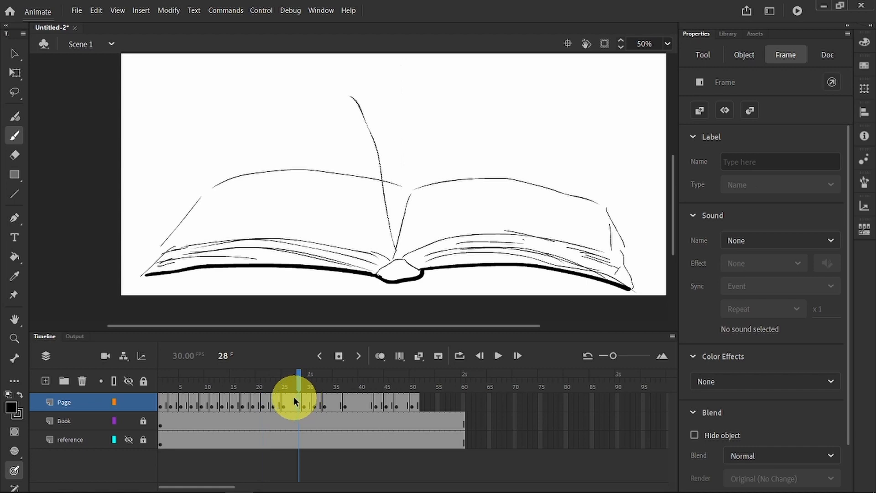
pyautogui.rightClick(298, 398)
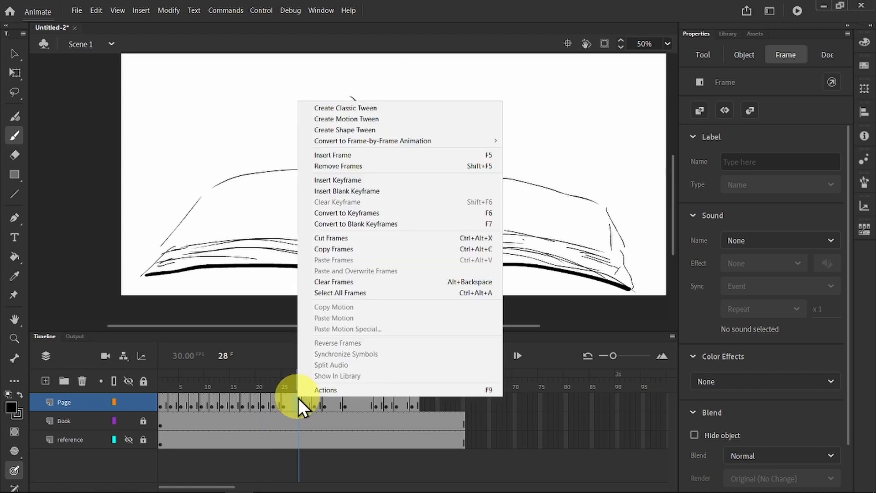
pyautogui.click(348, 167)
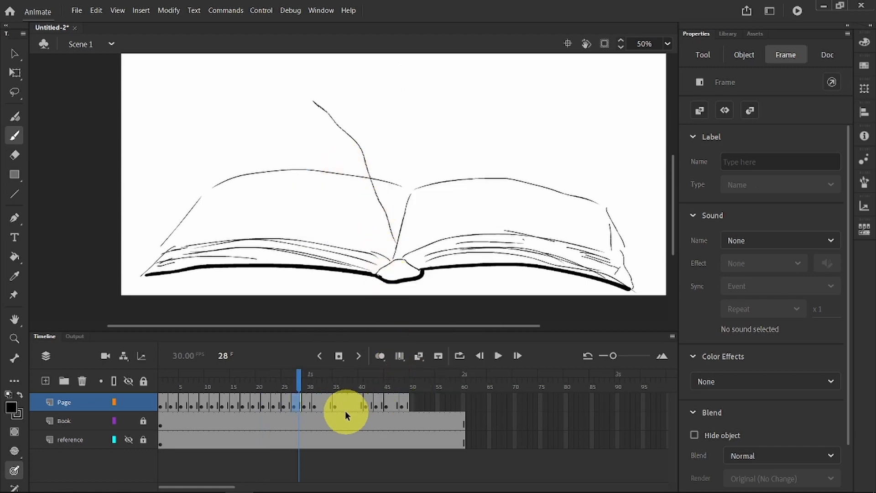
# Remove the surplus frames between frames 33 and 42 of the Page layer so its keyframes fall every two frames.
pyautogui.click(328, 398)
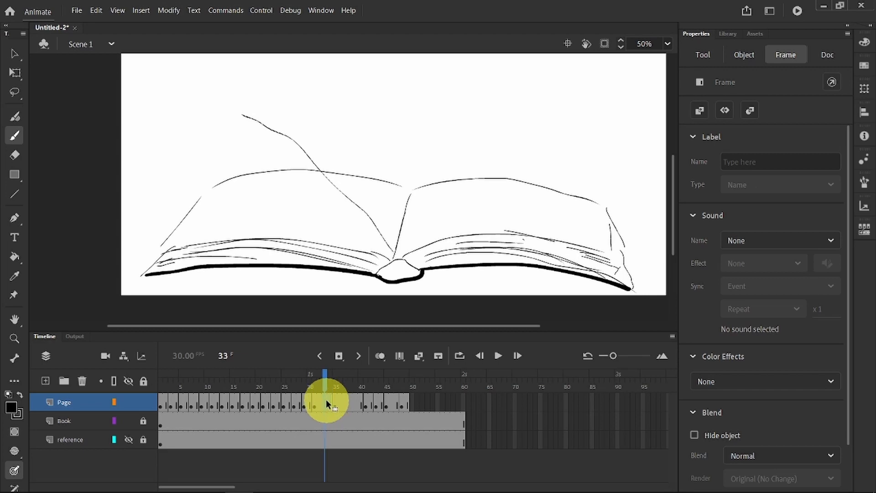
pyautogui.hotkey('shift', 'F5')
pyautogui.moveTo(349, 401); pyautogui.dragTo(336, 403)
pyautogui.hotkey('shift', 'F5')
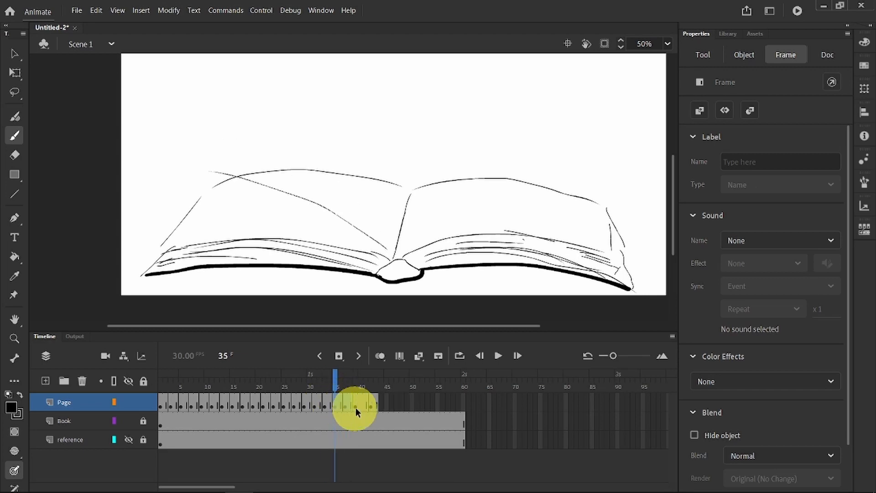
pyautogui.click(365, 401)
pyautogui.hotkey('shift', 'F5')
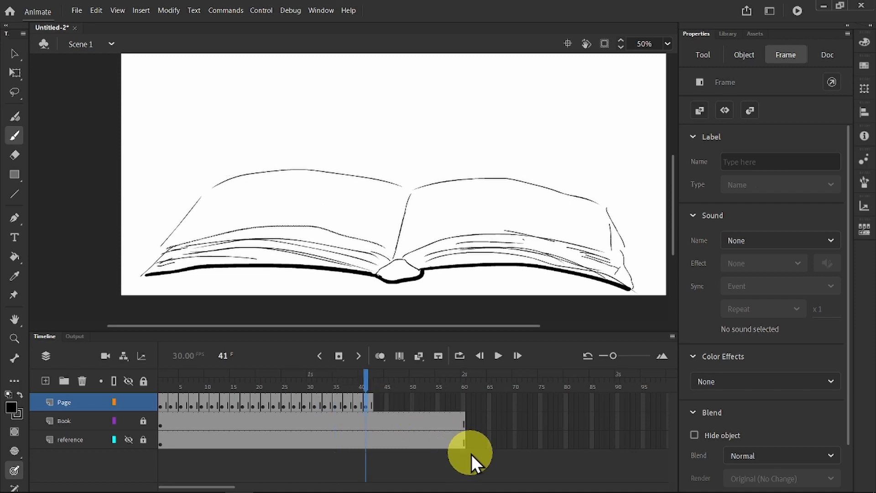
# Unlock the Book and reference layers and trim both to end at frame 42, matching the Page layer.
pyautogui.click(472, 454)
pyautogui.click(143, 420)
pyautogui.click(143, 438)
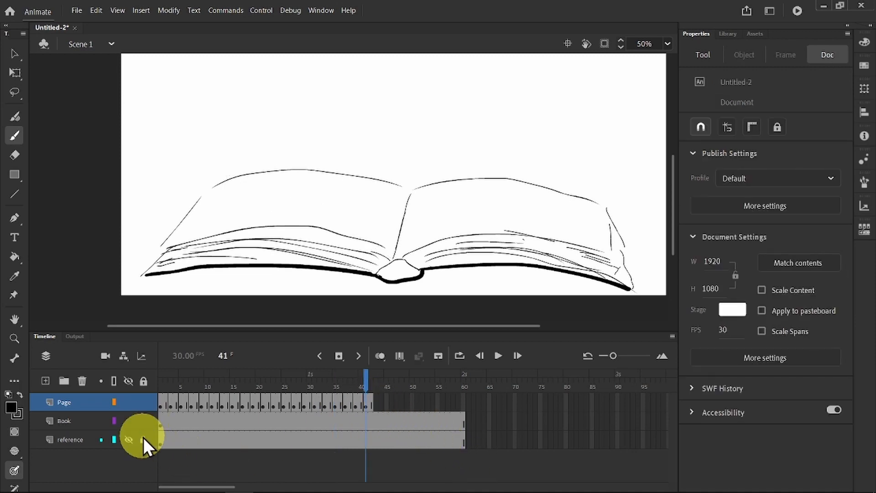
pyautogui.moveTo(470, 409); pyautogui.dragTo(378, 459)
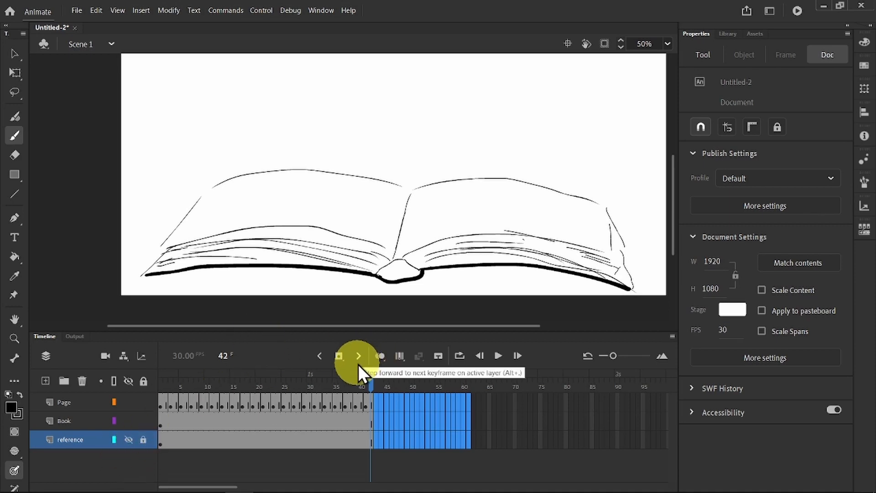
# Lock the Book layer and draw the turning page's side and far edges on frame 3 of the Page layer.
pyautogui.moveTo(290, 387)
pyautogui.mouseDown()
pyautogui.moveTo(180, 395)
pyautogui.moveTo(342, 385)
pyautogui.moveTo(157, 391)
pyautogui.moveTo(378, 398)
pyautogui.moveTo(147, 401)
pyautogui.moveTo(274, 397)
pyautogui.moveTo(147, 393)
pyautogui.mouseUp()
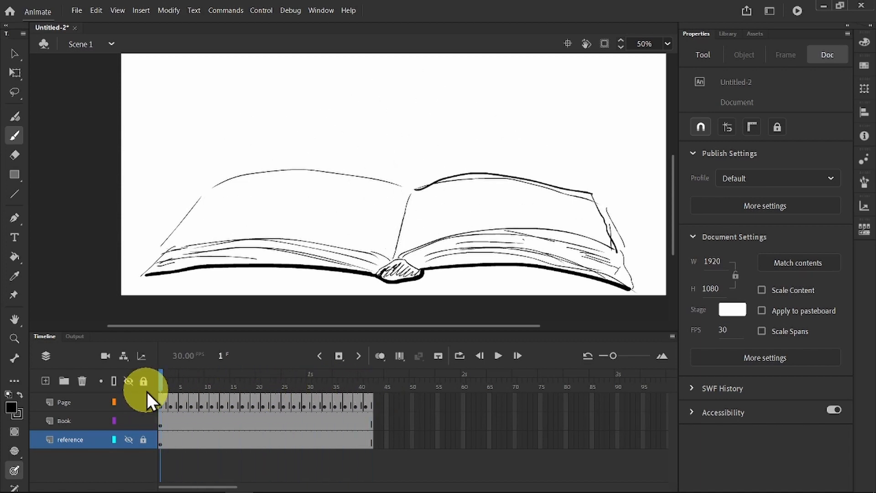
pyautogui.click(171, 387)
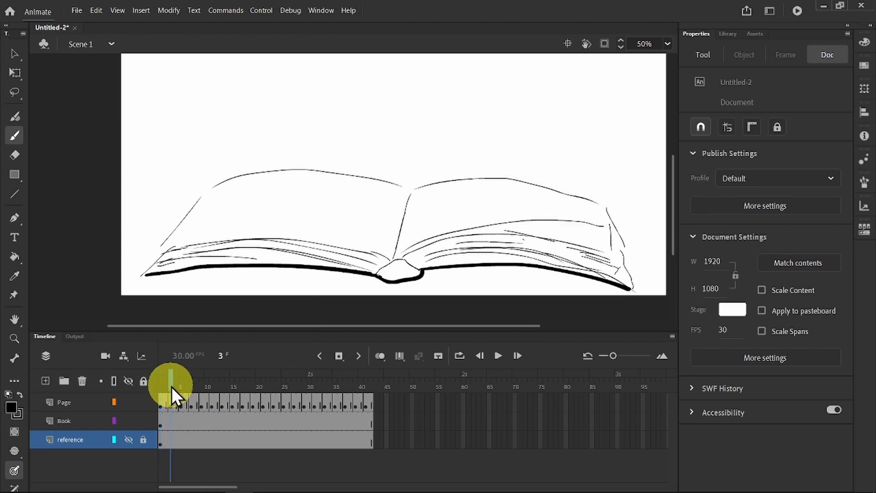
pyautogui.click(143, 420)
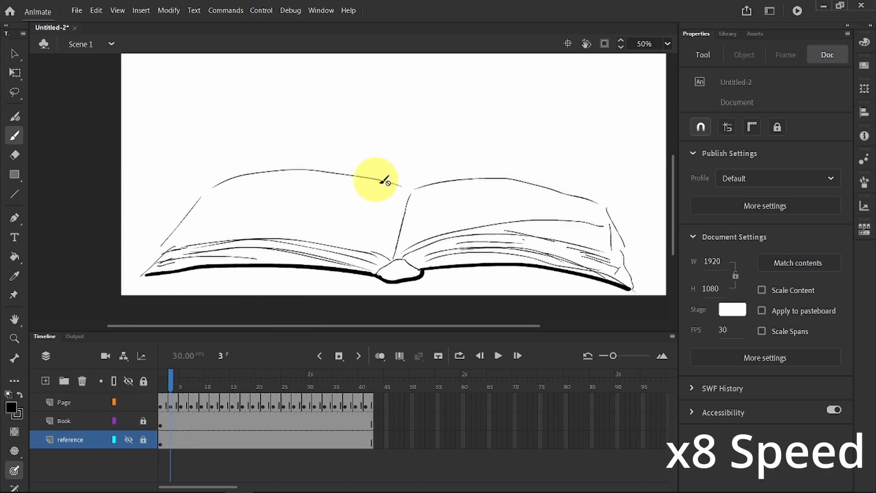
pyautogui.click(605, 222)
pyautogui.click(547, 268)
pyautogui.click(82, 402)
pyautogui.moveTo(413, 186)
pyautogui.mouseDown()
pyautogui.moveTo(563, 158)
pyautogui.moveTo(602, 240)
pyautogui.moveTo(564, 157)
pyautogui.mouseUp()
pyautogui.hotkey('ctrl', 'z')
# Draw the turning page's side and far edges on frames 5 and 7 of the Page layer.
pyautogui.click(181, 387)
pyautogui.moveTo(519, 130)
pyautogui.mouseDown()
pyautogui.moveTo(413, 184)
pyautogui.moveTo(590, 199)
pyautogui.moveTo(551, 137)
pyautogui.moveTo(413, 184)
pyautogui.mouseUp()
pyautogui.hotkey('ctrl', 'z')
pyautogui.hotkey('ctrl', 'z')
pyautogui.click(190, 402)
pyautogui.moveTo(559, 156)
pyautogui.mouseDown()
pyautogui.moveTo(578, 178)
pyautogui.moveTo(539, 127)
pyautogui.moveTo(578, 178)
pyautogui.moveTo(551, 137)
pyautogui.mouseUp()
pyautogui.hotkey('ctrl', 'z')
pyautogui.hotkey('ctrl', 'z')
pyautogui.moveTo(413, 186)
pyautogui.mouseDown()
pyautogui.moveTo(546, 127)
pyautogui.moveTo(543, 102)
pyautogui.mouseUp()
# Complete the turning page's outline with side and far edges on frames 9, 11 and 13.
pyautogui.click(201, 380)
pyautogui.moveTo(415, 182)
pyautogui.mouseDown()
pyautogui.moveTo(435, 155)
pyautogui.moveTo(412, 188)
pyautogui.moveTo(540, 91)
pyautogui.moveTo(506, 119)
pyautogui.moveTo(520, 129)
pyautogui.moveTo(423, 183)
pyautogui.moveTo(504, 93)
pyautogui.moveTo(456, 129)
pyautogui.moveTo(494, 82)
pyautogui.mouseUp()
pyautogui.hotkey('ctrl', 'z')
pyautogui.click(211, 383)
pyautogui.hotkey('ctrl', 'z')
pyautogui.click(222, 384)
pyautogui.hotkey('ctrl', 'z')
# Draw the rising page's side and far edges on frames 15, 17 and 19.
pyautogui.click(232, 381)
pyautogui.moveTo(412, 186)
pyautogui.mouseDown()
pyautogui.moveTo(494, 68)
pyautogui.moveTo(484, 94)
pyautogui.moveTo(450, 69)
pyautogui.mouseUp()
pyautogui.click(243, 383)
pyautogui.moveTo(413, 187); pyautogui.dragTo(449, 68)
pyautogui.hotkey('ctrl', 'z')
pyautogui.moveTo(412, 184)
pyautogui.mouseDown()
pyautogui.moveTo(448, 76)
pyautogui.moveTo(438, 63)
pyautogui.mouseUp()
pyautogui.click(253, 382)
pyautogui.moveTo(433, 80); pyautogui.dragTo(424, 137)
# Draw the upright page's short outer edge and its far edge down to the spine on frames 21, 23 and 25.
pyautogui.click(263, 383)
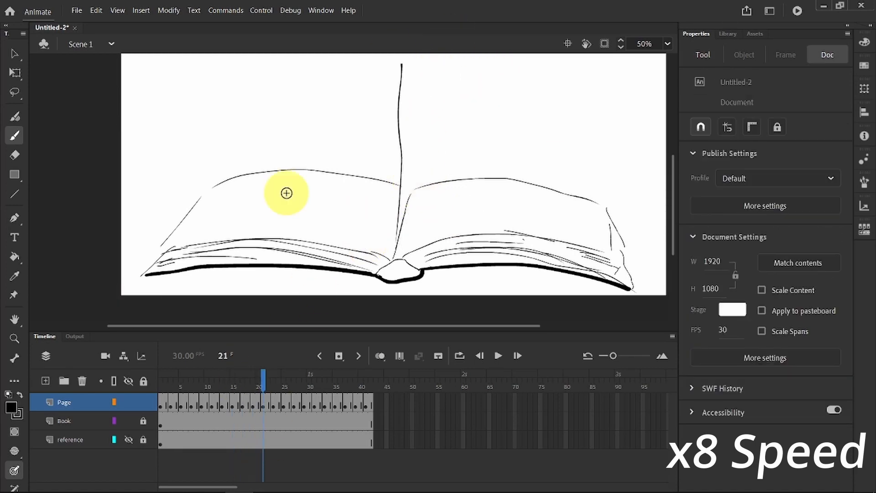
pyautogui.scroll(3, 278, 127)
pyautogui.moveTo(409, 104); pyautogui.dragTo(431, 75)
pyautogui.moveTo(432, 80); pyautogui.dragTo(418, 230)
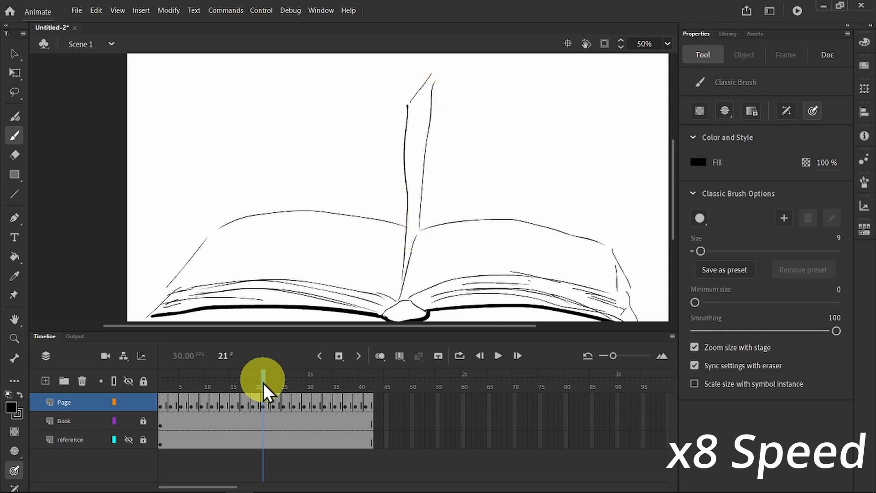
pyautogui.click(273, 383)
pyautogui.moveTo(404, 291); pyautogui.dragTo(378, 122)
pyautogui.moveTo(383, 116)
pyautogui.mouseDown()
pyautogui.moveTo(399, 86)
pyautogui.moveTo(416, 230)
pyautogui.mouseUp()
pyautogui.click(283, 384)
pyautogui.moveTo(356, 133); pyautogui.dragTo(383, 95)
pyautogui.moveTo(382, 98)
pyautogui.mouseDown()
pyautogui.moveTo(401, 144)
pyautogui.moveTo(414, 229)
pyautogui.mouseUp()
# Draw the page's outer and far edges on frame 27, redo the far curve and erase the overshoot at the corner.
pyautogui.click(294, 387)
pyautogui.moveTo(319, 137); pyautogui.dragTo(350, 89)
pyautogui.moveTo(396, 162); pyautogui.dragTo(415, 223)
pyautogui.hotkey('ctrl', 'z')
pyautogui.moveTo(352, 90); pyautogui.dragTo(416, 203)
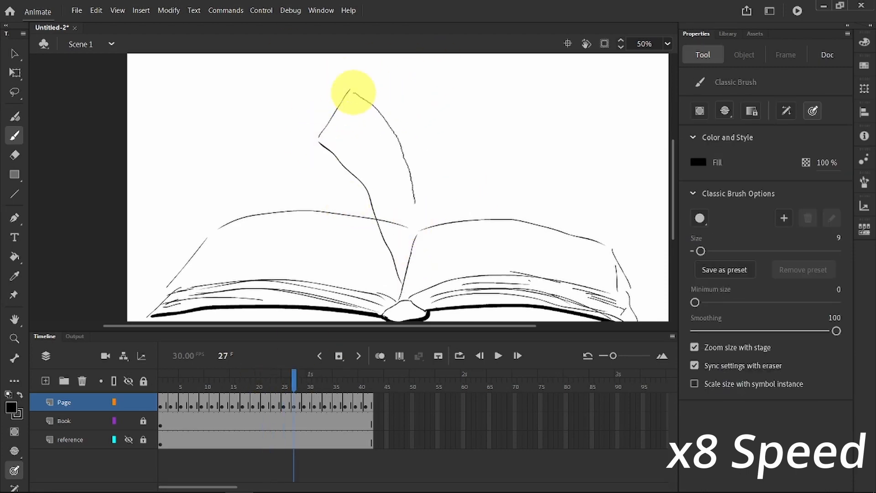
pyautogui.hotkey('ctrl', 'z')
pyautogui.moveTo(355, 112); pyautogui.dragTo(417, 231)
pyautogui.hotkey('ctrl', 'z')
pyautogui.hotkey('ctrl', 'z')
pyautogui.click(15, 155)
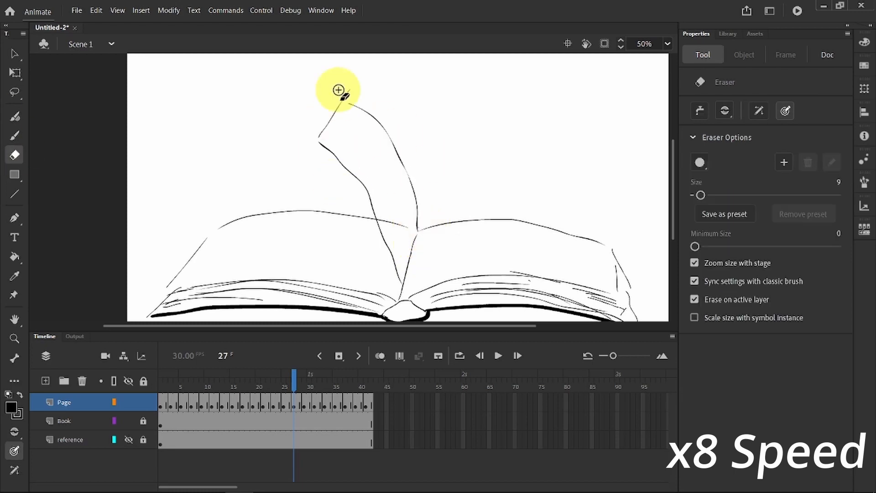
pyautogui.moveTo(343, 98); pyautogui.dragTo(353, 87)
pyautogui.click(14, 135)
# Draw the falling page's outer edge and far edge back to the spine on frames 29 and 31.
pyautogui.click(303, 386)
pyautogui.moveTo(286, 148); pyautogui.dragTo(325, 107)
pyautogui.moveTo(327, 108)
pyautogui.mouseDown()
pyautogui.moveTo(372, 145)
pyautogui.moveTo(416, 229)
pyautogui.mouseUp()
pyautogui.hotkey('ctrl', 'z')
pyautogui.click(314, 387)
pyautogui.moveTo(250, 157); pyautogui.dragTo(309, 97)
pyautogui.moveTo(310, 97); pyautogui.dragTo(411, 231)
# Draw the falling page's outer and far edges on frames 33 and 36.
pyautogui.click(325, 389)
pyautogui.moveTo(230, 178)
pyautogui.mouseDown()
pyautogui.moveTo(271, 118)
pyautogui.moveTo(412, 230)
pyautogui.mouseUp()
pyautogui.click(340, 387)
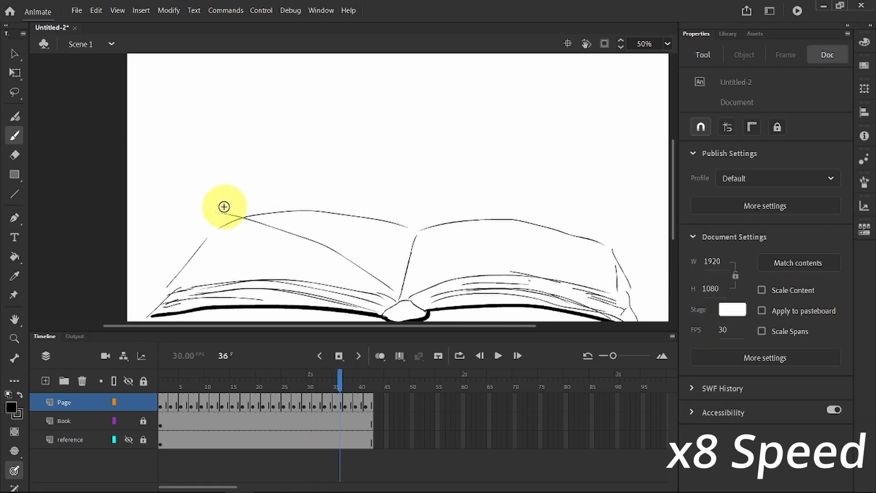
pyautogui.moveTo(229, 199)
pyautogui.mouseDown()
pyautogui.moveTo(253, 194)
pyautogui.moveTo(269, 159)
pyautogui.mouseUp()
pyautogui.moveTo(275, 158)
pyautogui.mouseDown()
pyautogui.moveTo(330, 172)
pyautogui.moveTo(409, 227)
pyautogui.mouseUp()
# Draw the lowering page's outer and far edges on frames 38 and 39.
pyautogui.click(350, 388)
pyautogui.moveTo(216, 228); pyautogui.dragTo(273, 172)
pyautogui.moveTo(274, 171); pyautogui.dragTo(413, 230)
pyautogui.moveTo(216, 239); pyautogui.dragTo(220, 227)
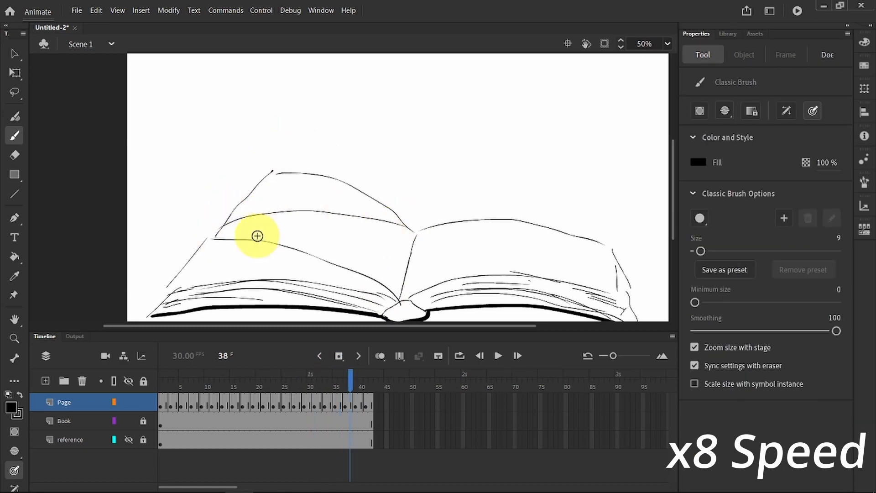
pyautogui.click(356, 388)
pyautogui.moveTo(202, 257)
pyautogui.mouseDown()
pyautogui.moveTo(250, 200)
pyautogui.moveTo(407, 228)
pyautogui.mouseUp()
# Draw and refine the settled page's outer and far edges on frame 41, toggling the Book layer's visibility to compare the outlines.
pyautogui.click(366, 388)
pyautogui.moveTo(181, 275); pyautogui.dragTo(219, 215)
pyautogui.moveTo(219, 214); pyautogui.dragTo(411, 227)
pyautogui.moveTo(172, 288)
pyautogui.mouseDown()
pyautogui.moveTo(287, 268)
pyautogui.moveTo(391, 288)
pyautogui.mouseUp()
pyautogui.click(129, 421)
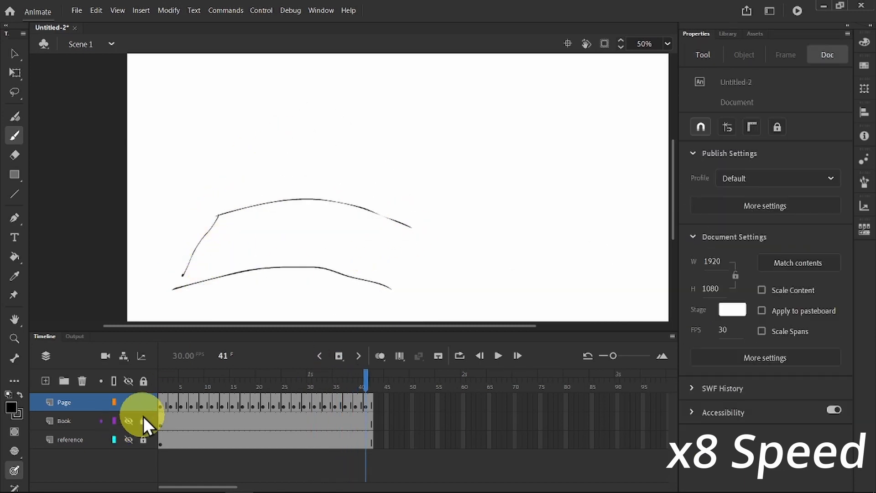
pyautogui.click(129, 421)
pyautogui.hotkey('ctrl', 'z')
pyautogui.hotkey('ctrl', 'z')
pyautogui.hotkey('ctrl', 'z')
pyautogui.hotkey('ctrl', 'z')
pyautogui.hotkey('ctrl', 'z')
pyautogui.click(128, 421)
pyautogui.moveTo(177, 281); pyautogui.dragTo(233, 203)
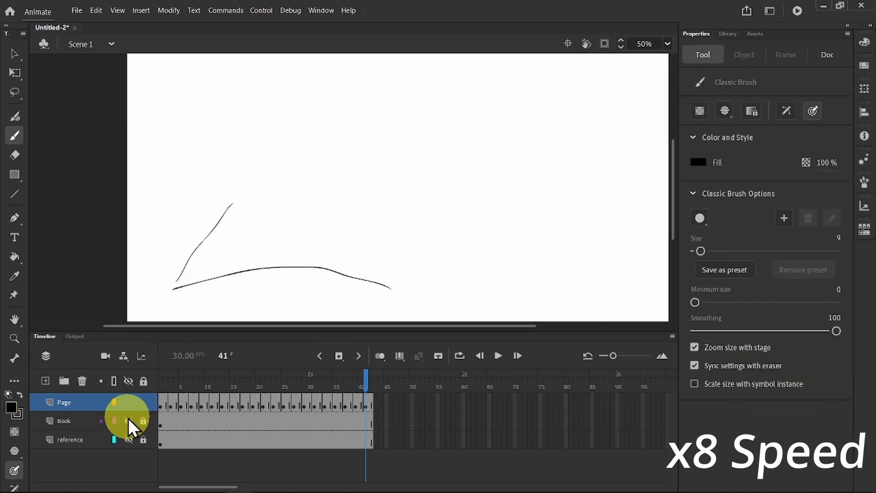
pyautogui.click(128, 421)
pyautogui.moveTo(413, 232)
pyautogui.mouseDown()
pyautogui.moveTo(220, 228)
pyautogui.moveTo(234, 200)
pyautogui.mouseUp()
pyautogui.press('e')
# Scrub through the page turn to review the drawings and set the eraser size to 34.
pyautogui.moveTo(366, 387)
pyautogui.mouseDown()
pyautogui.moveTo(116, 399)
pyautogui.moveTo(404, 391)
pyautogui.mouseUp()
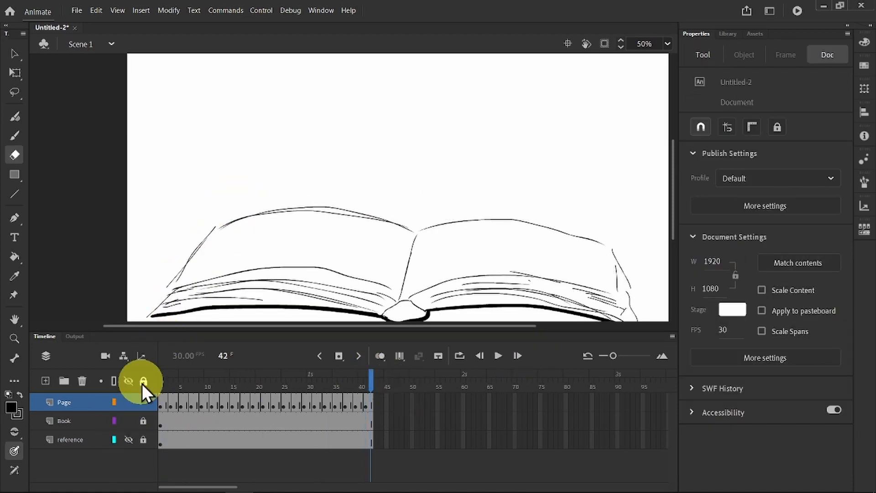
pyautogui.moveTo(171, 384); pyautogui.dragTo(192, 374)
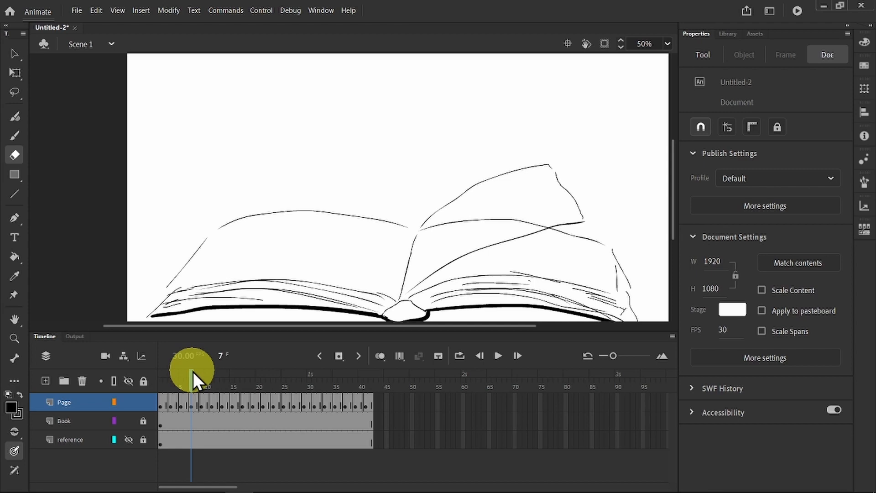
pyautogui.moveTo(194, 371)
pyautogui.mouseDown()
pyautogui.moveTo(153, 372)
pyautogui.moveTo(197, 376)
pyautogui.mouseUp()
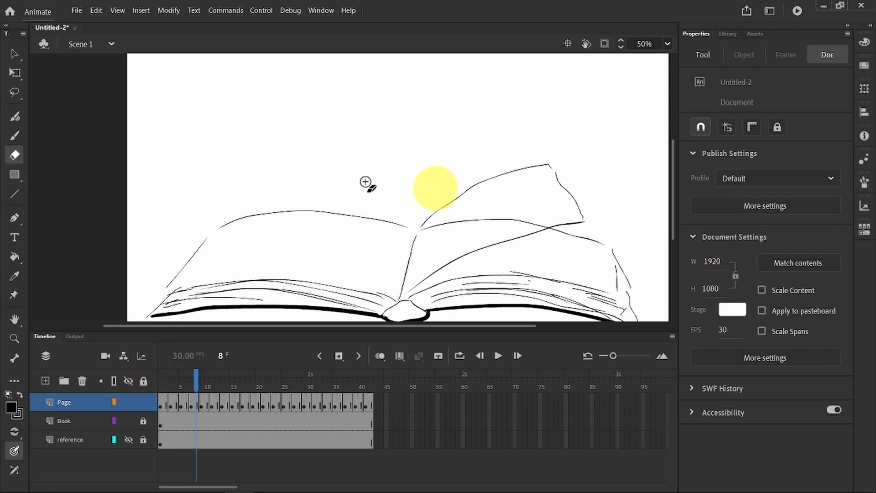
pyautogui.click(694, 55)
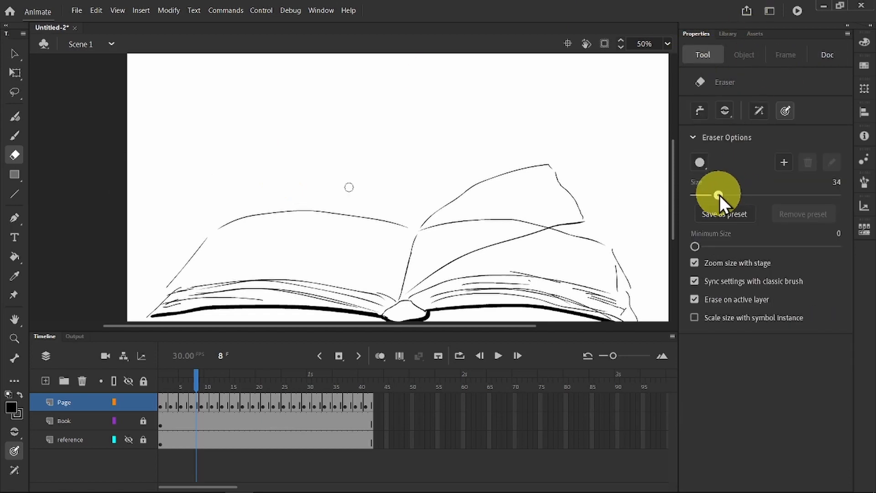
# Lock the Page layer and unlock the Book layer for editing at frame 3.
pyautogui.click(169, 415)
pyautogui.rightClick(171, 418)
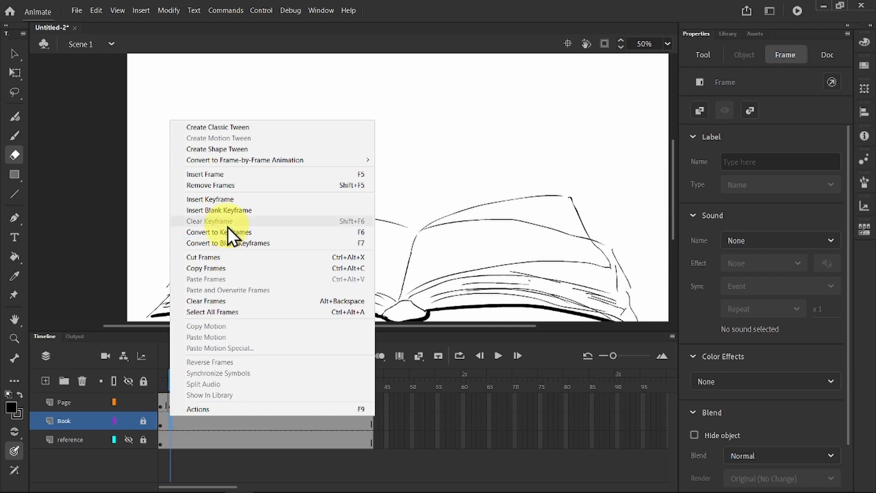
pyautogui.click(143, 404)
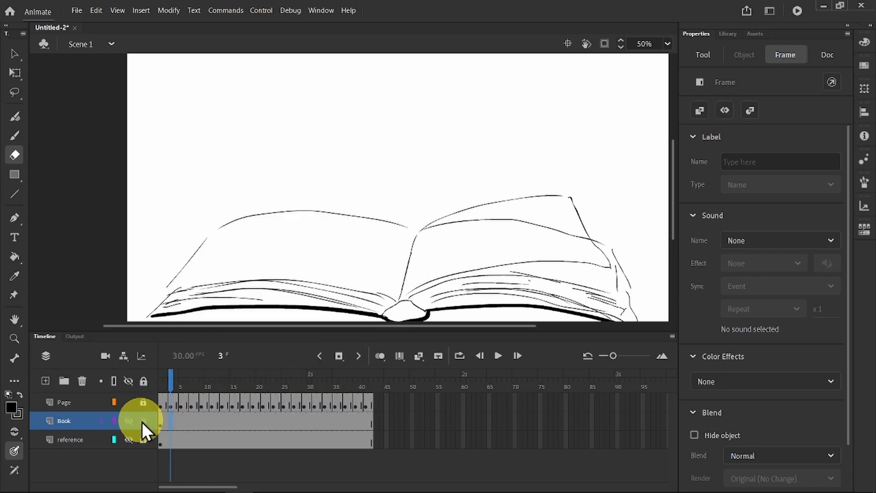
pyautogui.rightClick(170, 423)
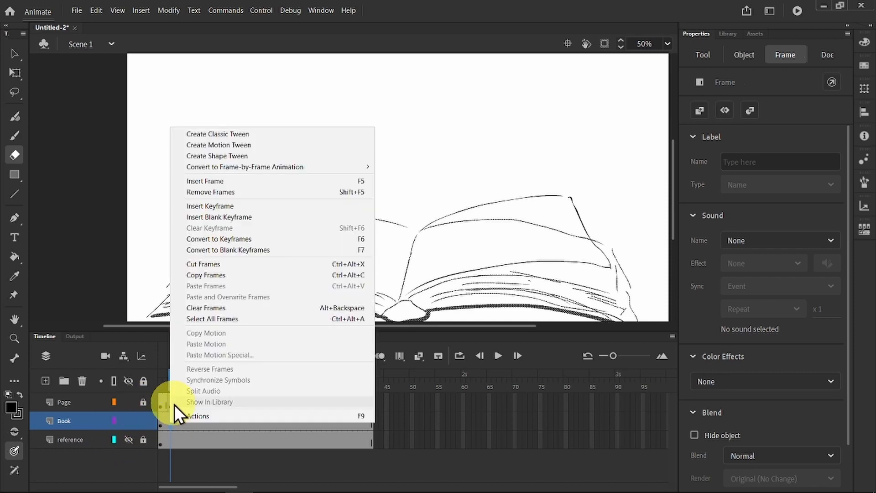
pyautogui.click(229, 209)
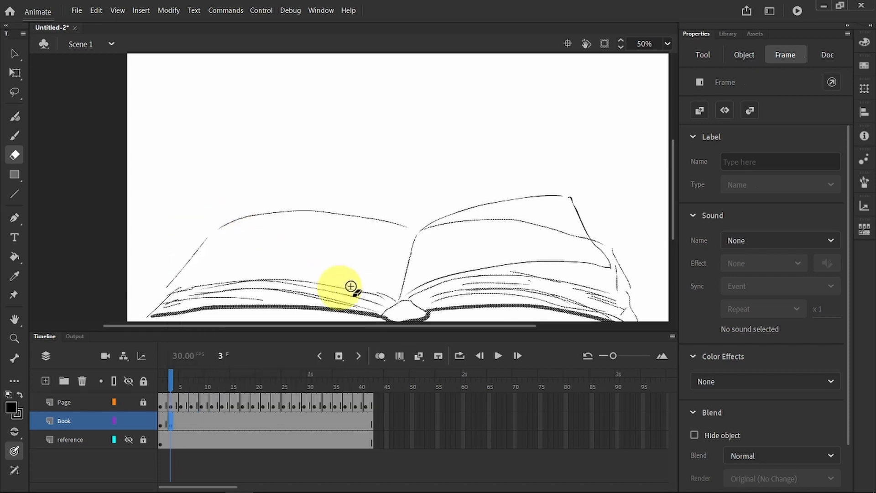
pyautogui.moveTo(436, 234)
pyautogui.mouseDown()
pyautogui.moveTo(528, 226)
pyautogui.moveTo(587, 243)
pyautogui.moveTo(500, 223)
pyautogui.moveTo(425, 232)
pyautogui.mouseUp()
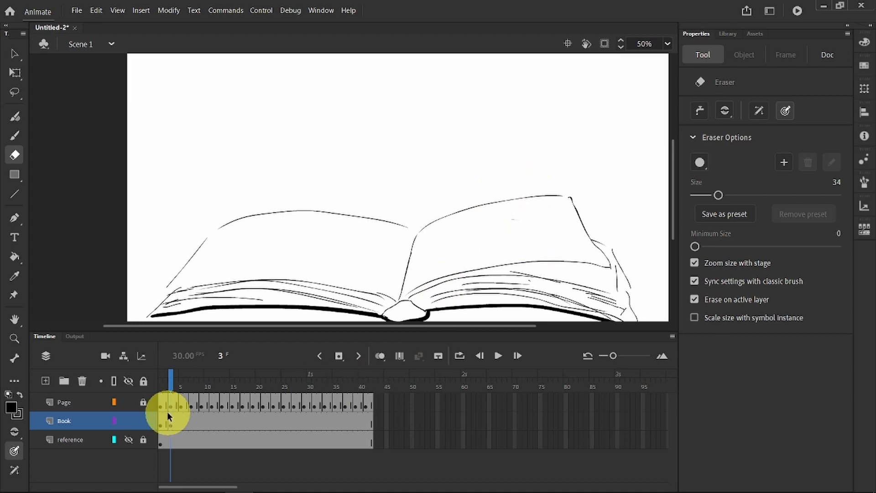
pyautogui.click(180, 421)
pyautogui.rightClick(181, 421)
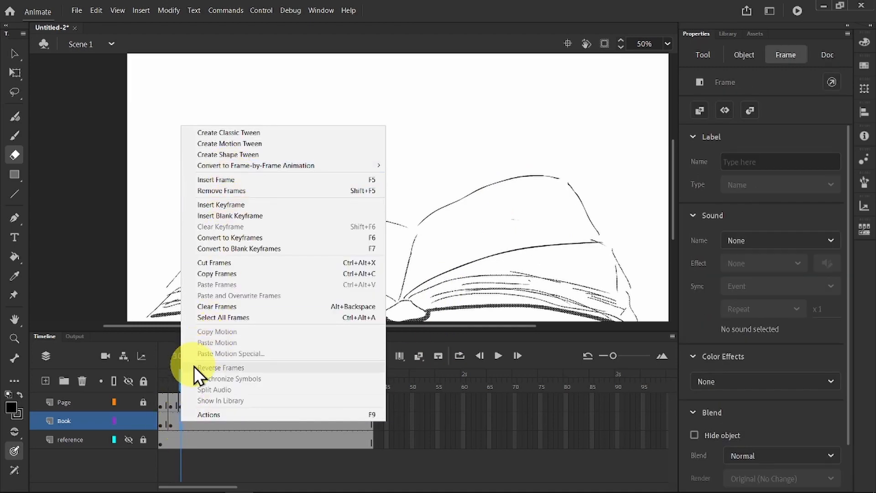
pyautogui.click(116, 231)
pyautogui.press(',')
pyautogui.press(',')
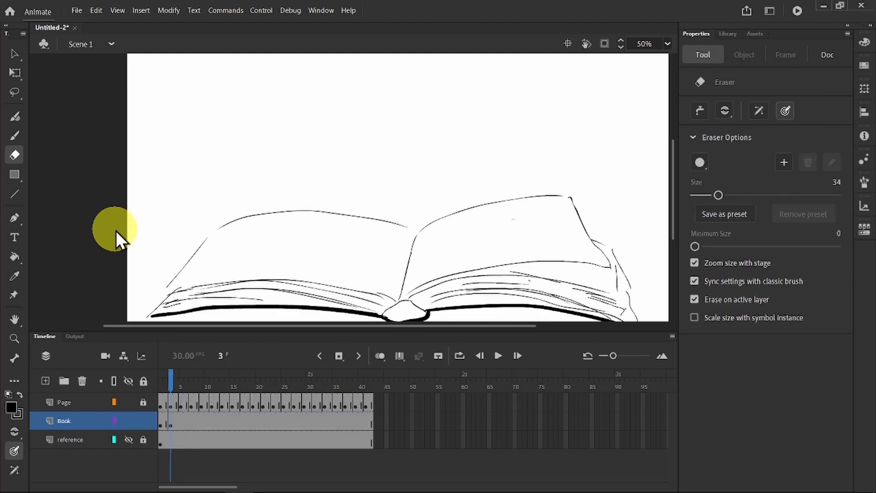
pyautogui.hotkey('ctrl', 'a')
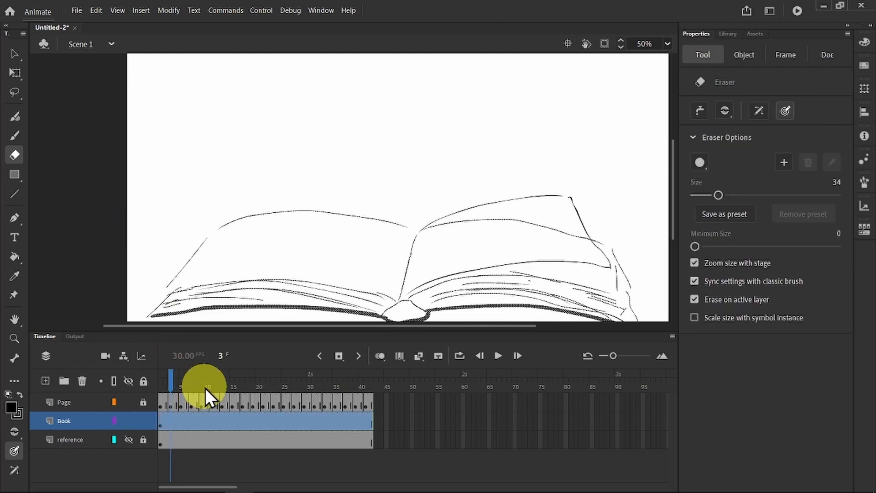
# Insert keyframes on the Book layer at frames 3, 5, 7 and 9.
pyautogui.rightClick(171, 422)
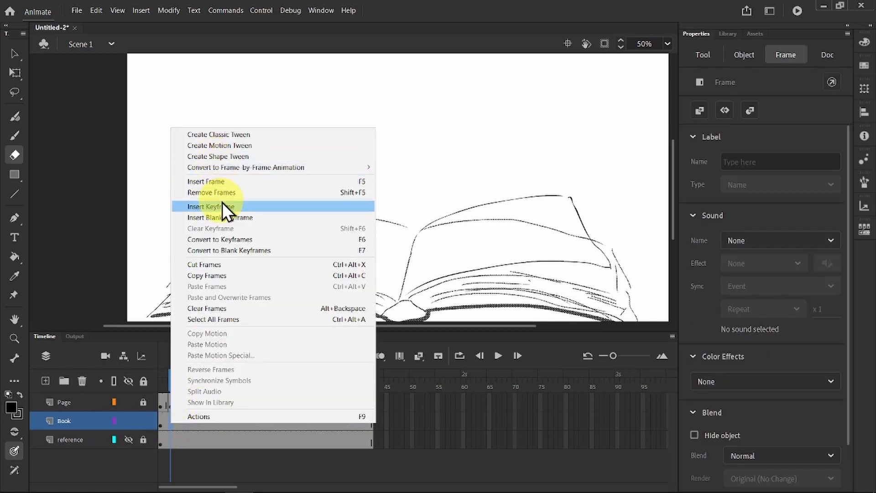
pyautogui.click(223, 203)
pyautogui.click(179, 420)
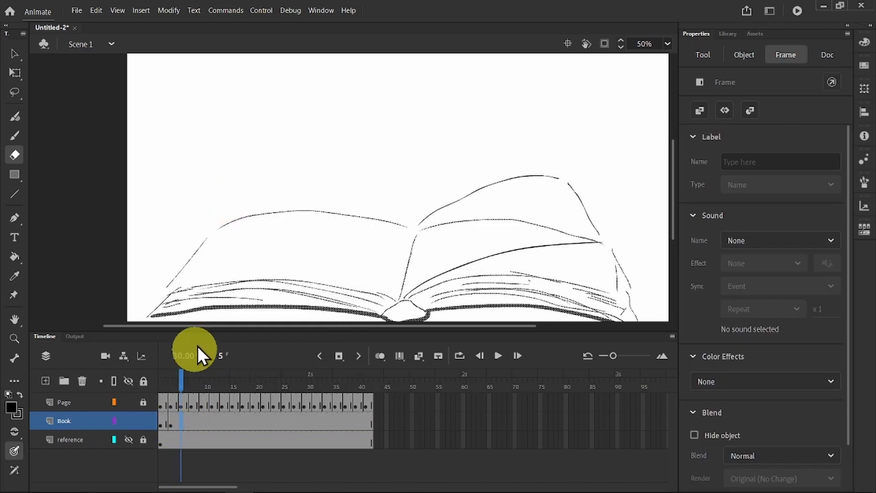
pyautogui.rightClick(180, 421)
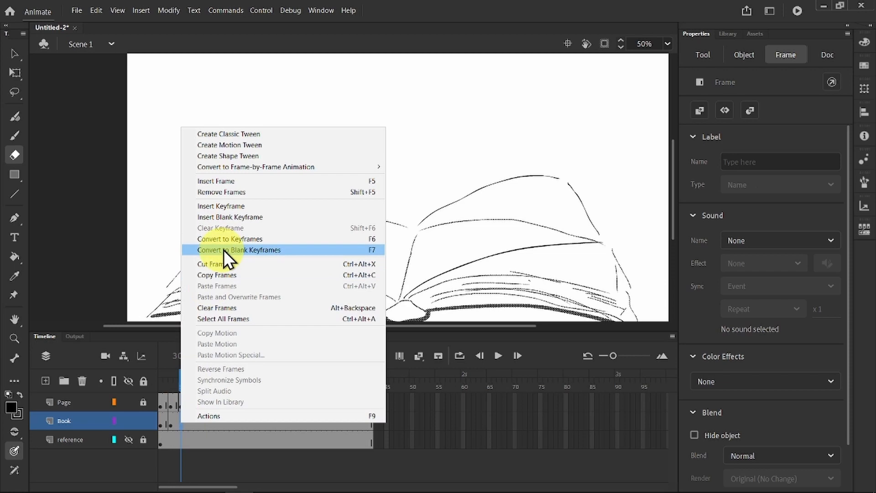
pyautogui.click(235, 207)
pyautogui.rightClick(190, 417)
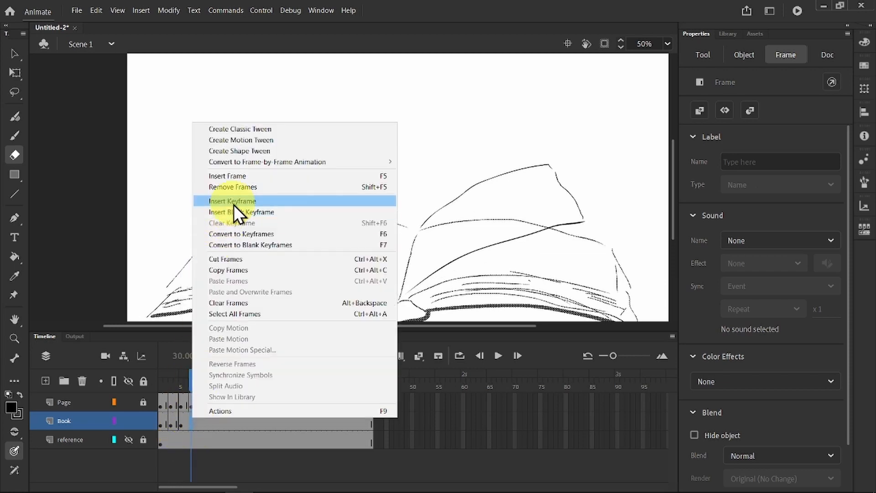
pyautogui.click(233, 205)
pyautogui.click(201, 420)
pyautogui.rightClick(202, 420)
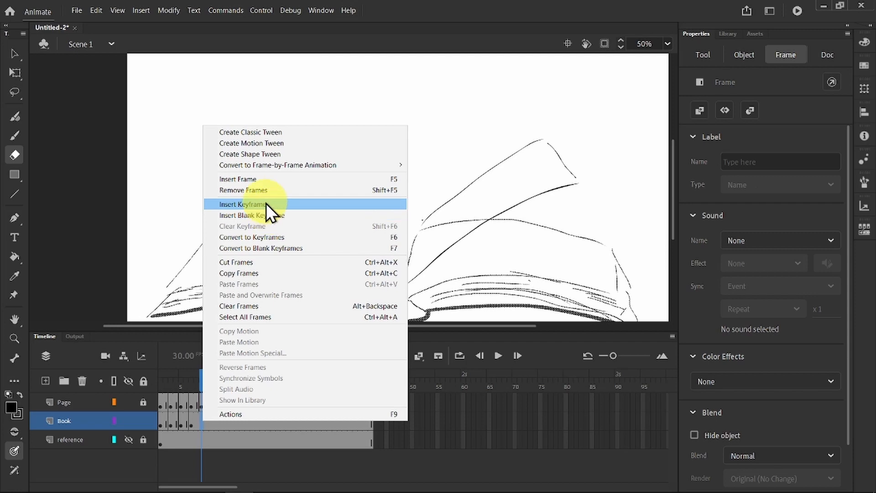
pyautogui.click(262, 237)
pyautogui.click(204, 432)
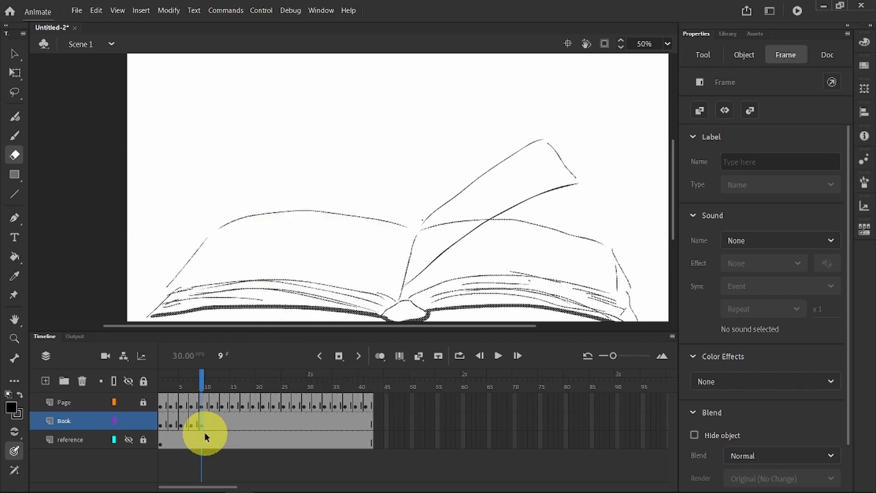
# Insert keyframes on the Book layer at frames 11 and 13, matching the Page layer's drawings.
pyautogui.click(212, 419)
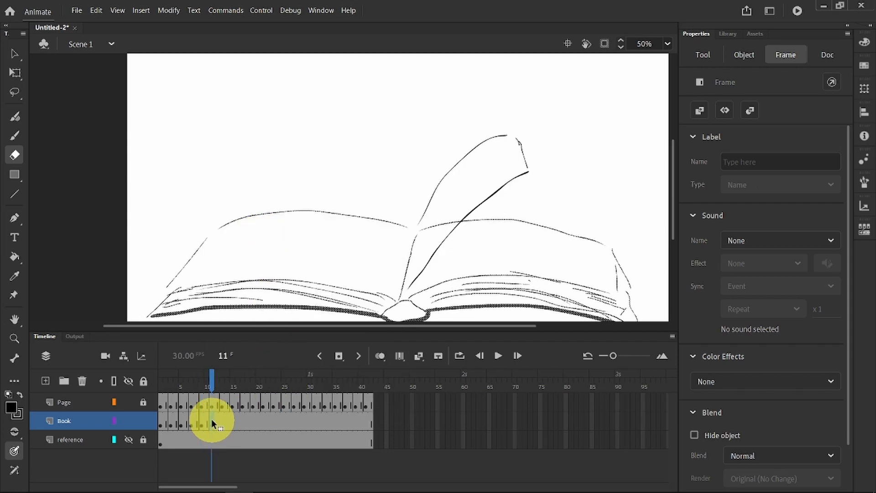
pyautogui.press('.')
pyautogui.press('.')
pyautogui.press('.')
pyautogui.press('.')
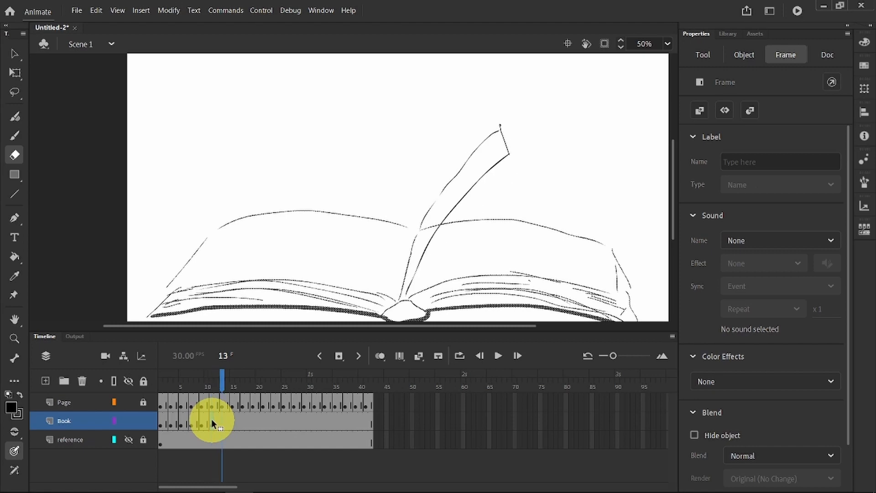
pyautogui.press(',')
pyautogui.press(',')
pyautogui.press(',')
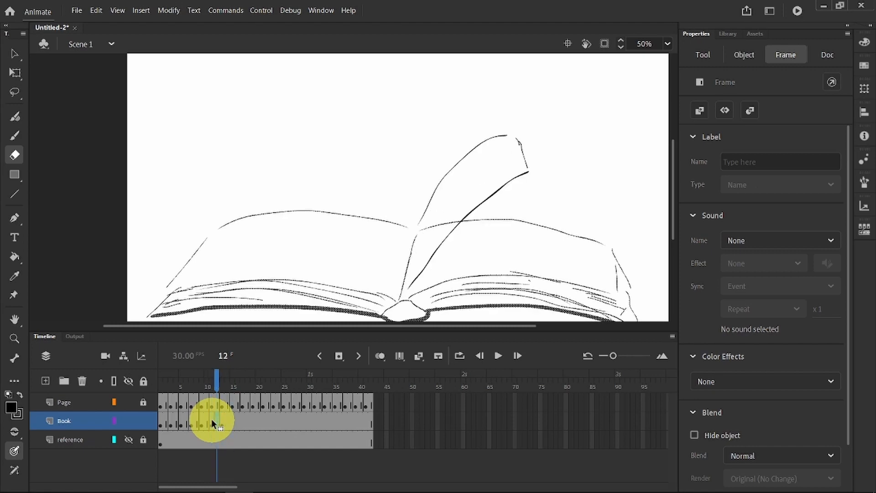
pyautogui.press('.')
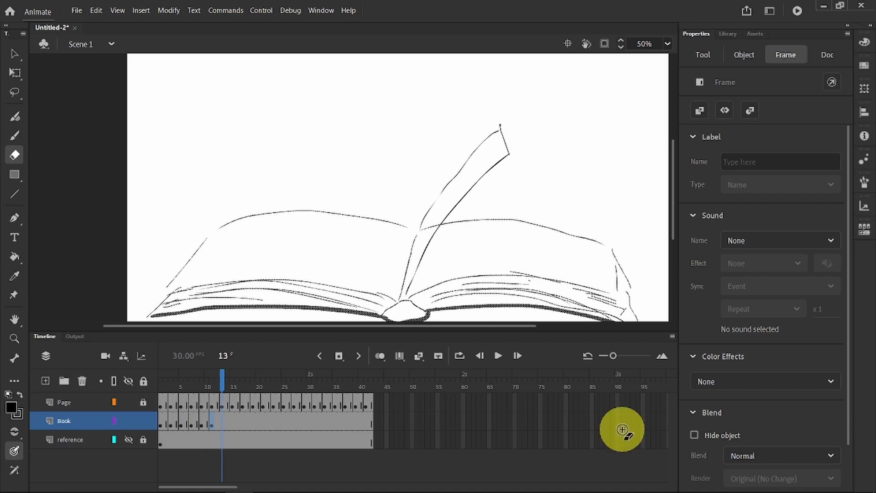
pyautogui.press(',')
pyautogui.press('.')
pyautogui.press('F6')
# Insert keyframes on the Book layer at every second frame from 15 to 23.
pyautogui.press('.')
pyautogui.press('.')
pyautogui.press(',')
pyautogui.press(',')
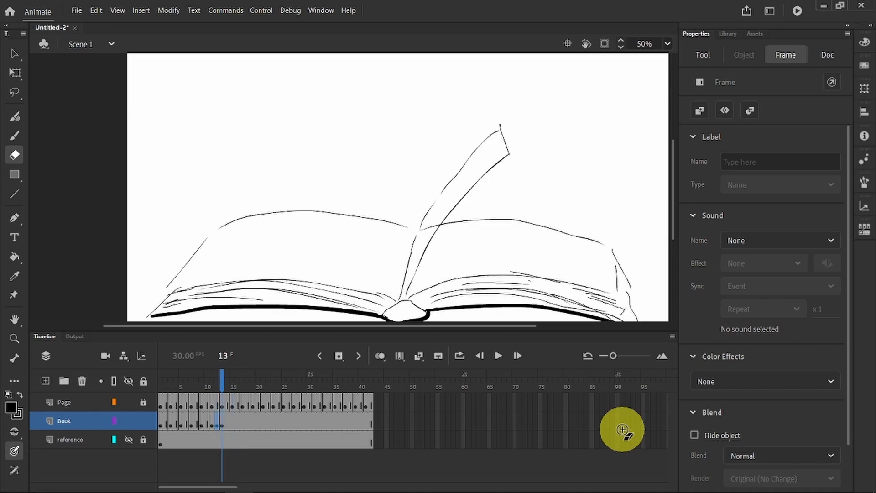
pyautogui.press('.')
pyautogui.press('.')
pyautogui.press('.')
pyautogui.press('.')
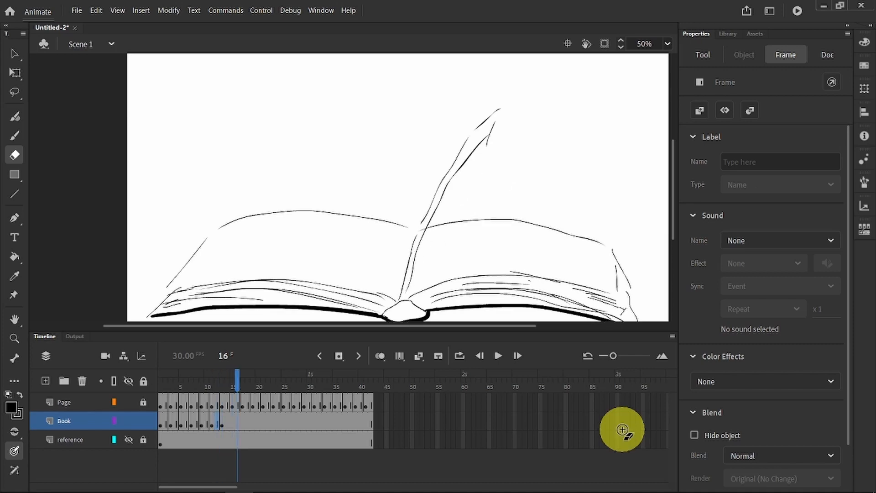
pyautogui.press(',')
pyautogui.press(',')
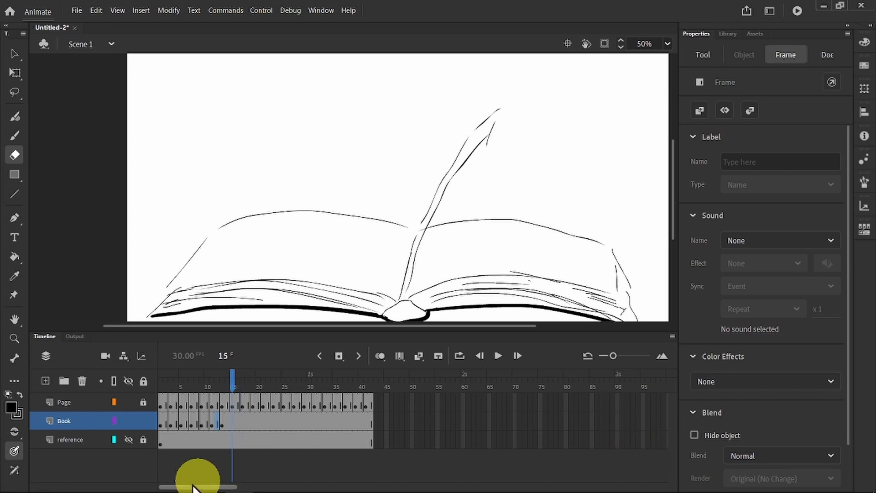
pyautogui.click(231, 420)
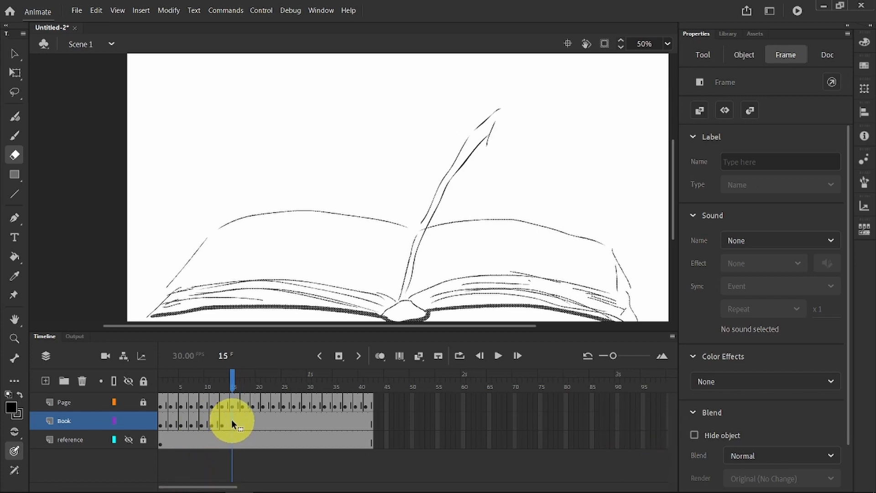
pyautogui.moveTo(239, 418); pyautogui.dragTo(243, 419)
pyautogui.click(252, 420)
pyautogui.press('F6')
# Insert keyframes on the Book layer at frames 25, 27, 29, 31 and 33.
pyautogui.click(283, 416)
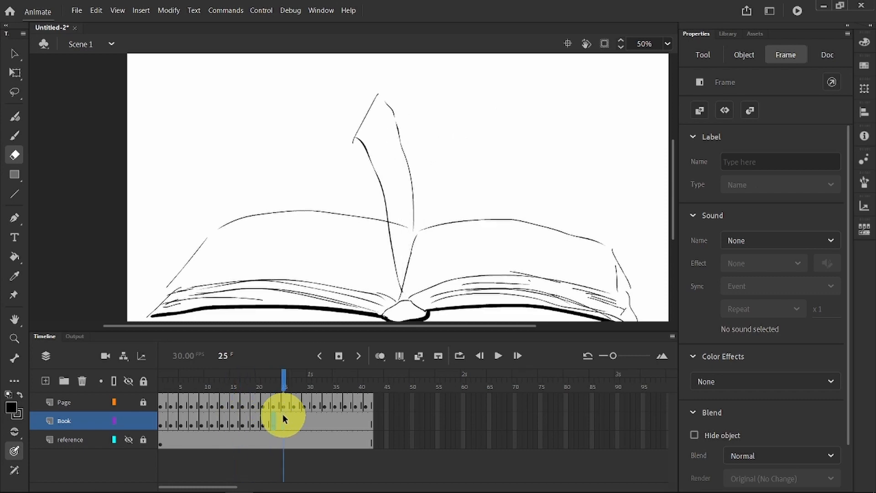
pyautogui.press('F6')
pyautogui.click(293, 417)
pyautogui.press('F6')
pyautogui.click(303, 417)
pyautogui.press('F6')
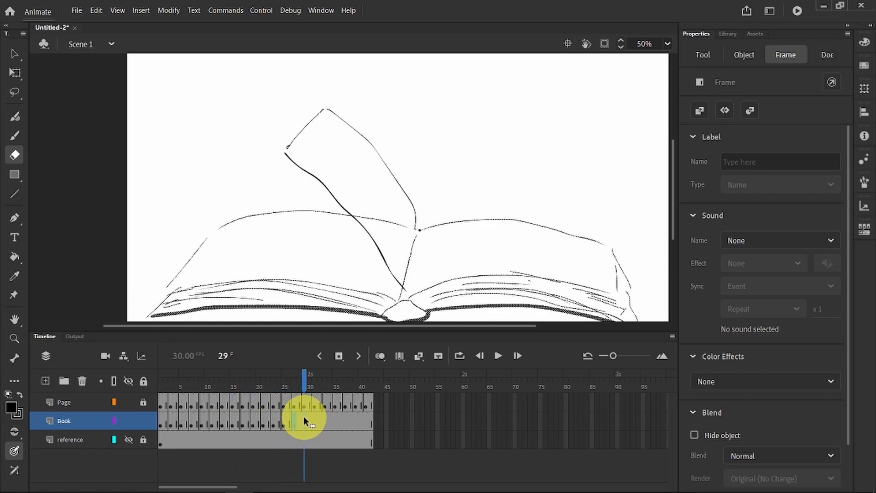
pyautogui.click(314, 418)
pyautogui.press('F6')
pyautogui.click(324, 415)
pyautogui.press('F6')
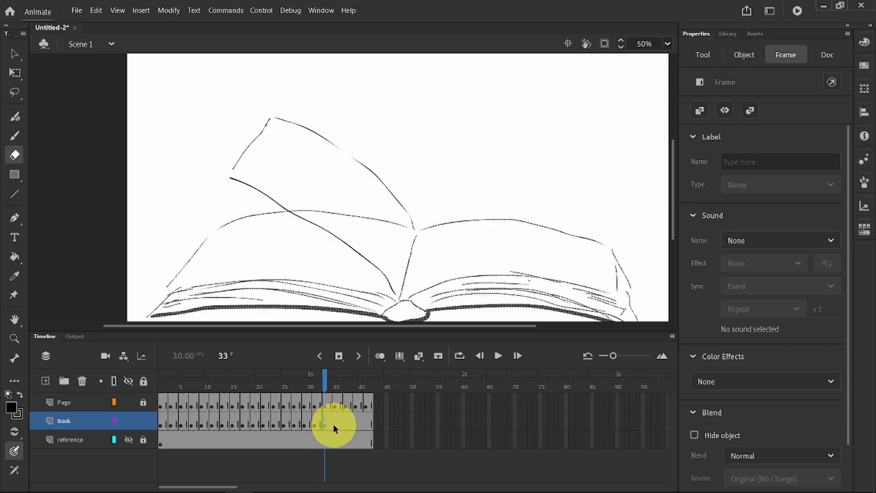
# Insert the last Book layer keyframes at frames 35, 37, 39 and 41.
pyautogui.click(335, 418)
pyautogui.press('F6')
pyautogui.click(346, 415)
pyautogui.click(355, 417)
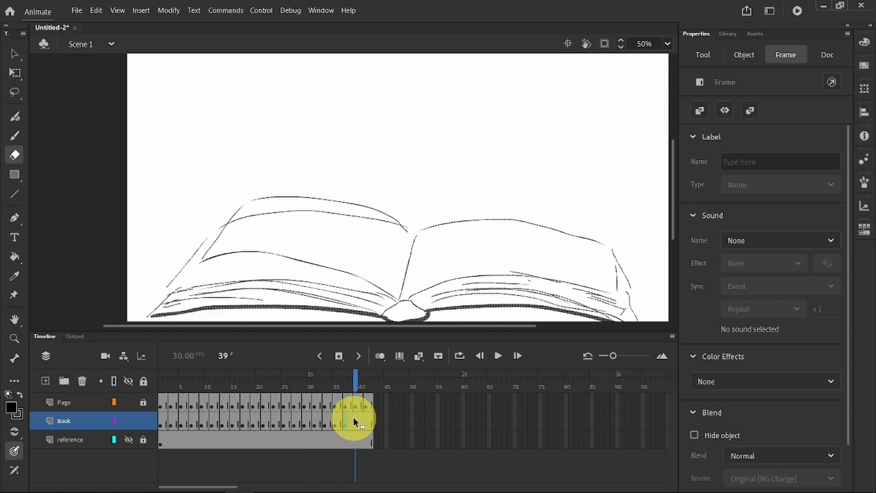
pyautogui.click(365, 416)
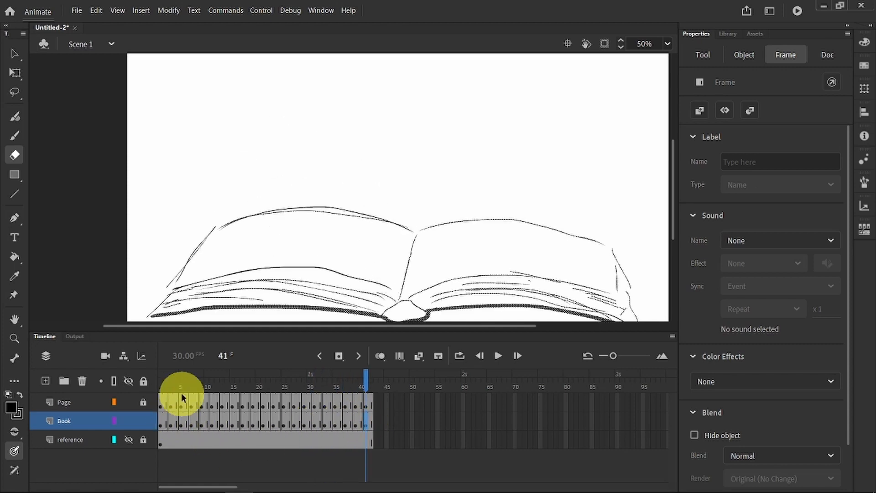
# Erase the Book layer's right-hand page top line behind the lifting page on frames 3 and 5, with eraser size 34.
pyautogui.click(171, 381)
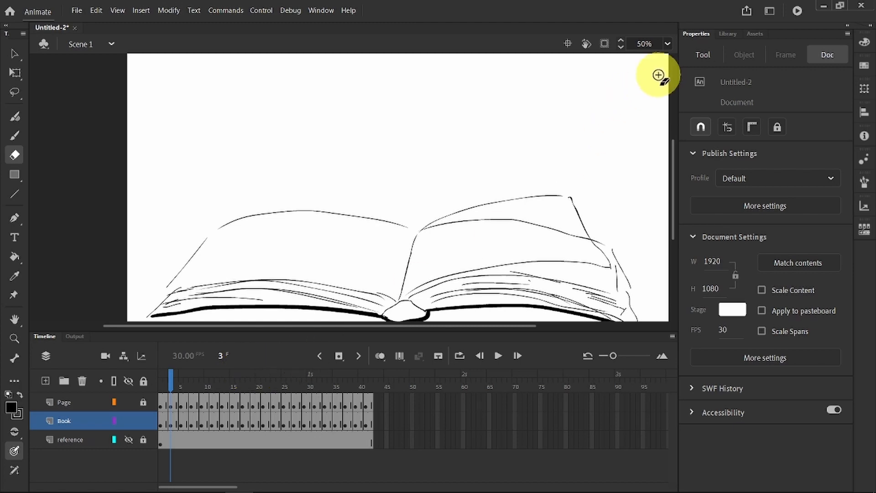
pyautogui.click(703, 55)
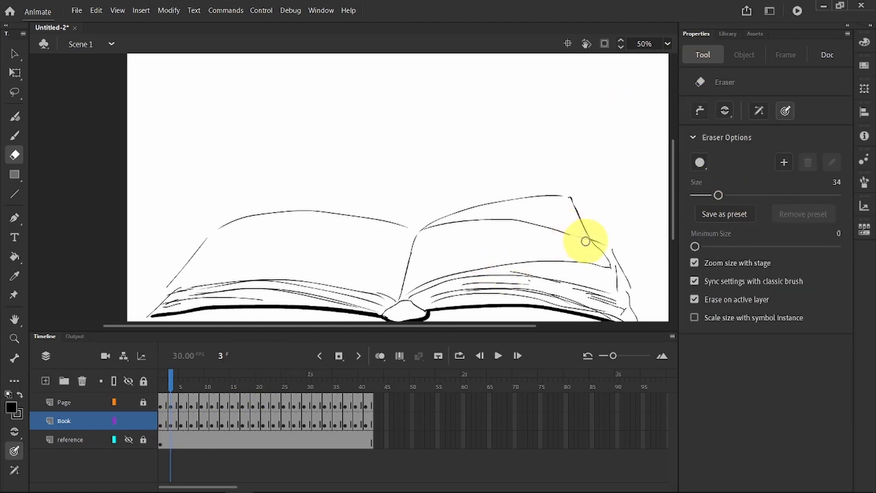
pyautogui.moveTo(586, 242)
pyautogui.mouseDown()
pyautogui.moveTo(522, 225)
pyautogui.moveTo(429, 230)
pyautogui.moveTo(481, 221)
pyautogui.moveTo(558, 227)
pyautogui.mouseUp()
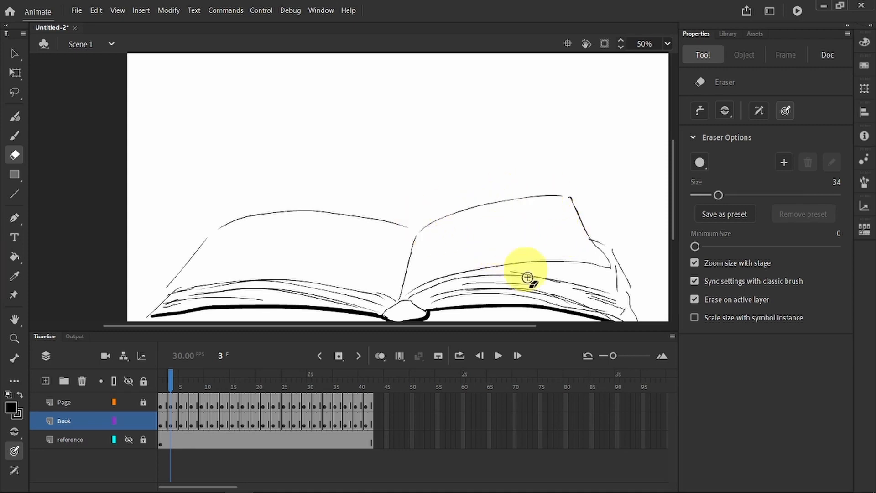
pyautogui.click(180, 422)
pyautogui.click(592, 238)
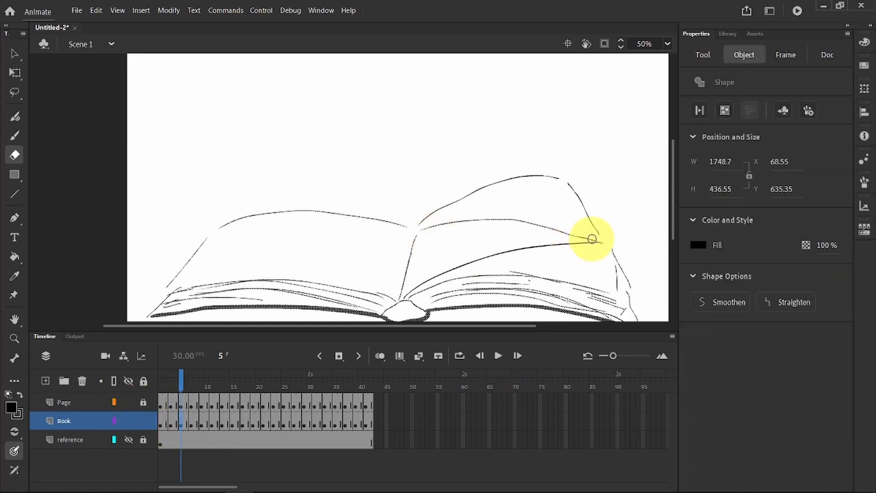
pyautogui.moveTo(592, 238)
pyautogui.mouseDown()
pyautogui.moveTo(526, 220)
pyautogui.moveTo(428, 226)
pyautogui.moveTo(499, 260)
pyautogui.mouseUp()
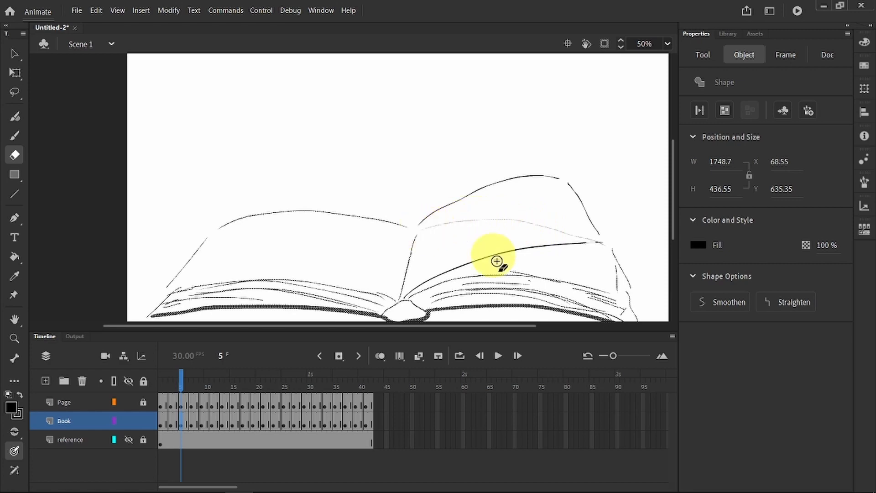
# Erase the part of the Book layer's right-hand top line covered by the rising page on frames 7, 9 and 11.
pyautogui.click(191, 371)
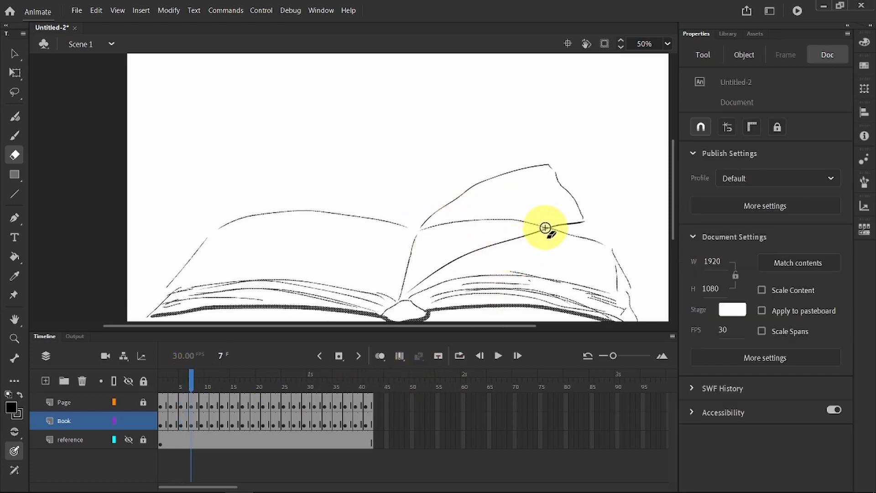
pyautogui.moveTo(546, 228)
pyautogui.mouseDown()
pyautogui.moveTo(434, 224)
pyautogui.moveTo(419, 233)
pyautogui.mouseUp()
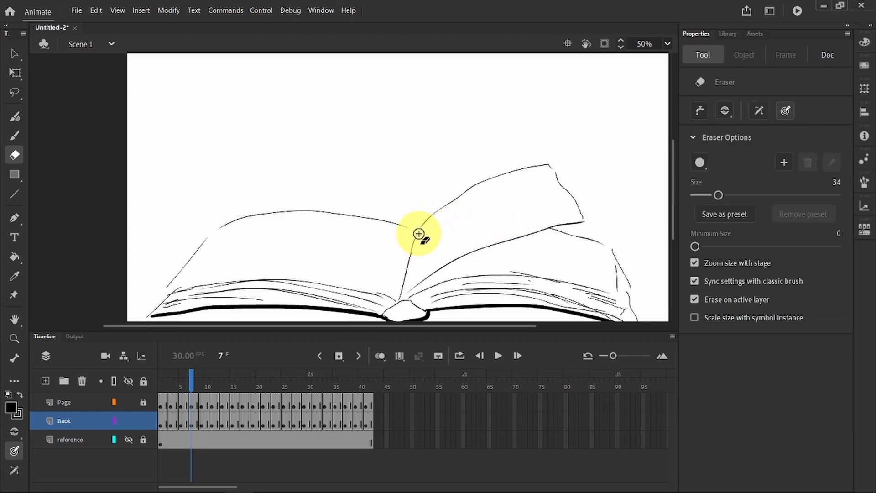
pyautogui.click(204, 382)
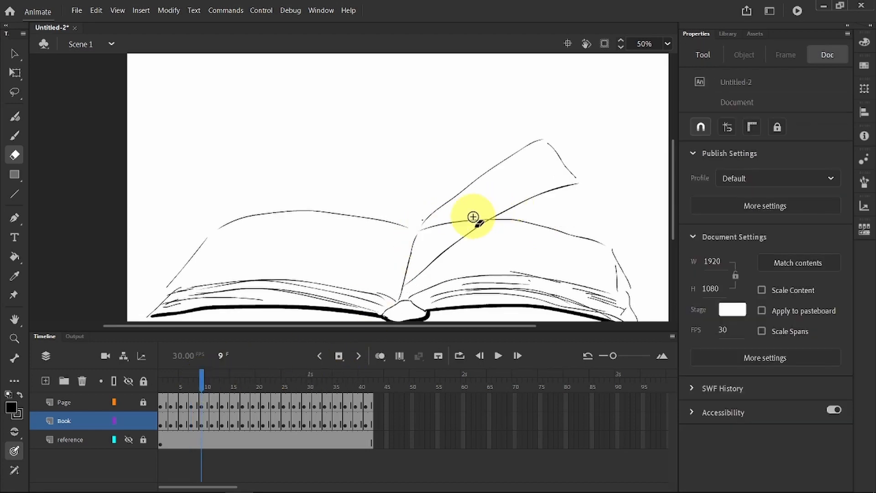
pyautogui.click(212, 382)
pyautogui.moveTo(457, 223)
pyautogui.mouseDown()
pyautogui.moveTo(427, 226)
pyautogui.moveTo(433, 237)
pyautogui.moveTo(419, 220)
pyautogui.moveTo(374, 294)
pyautogui.moveTo(409, 249)
pyautogui.moveTo(408, 228)
pyautogui.mouseUp()
# Go through the Book layer's keyframes from frame 13 to 23 and erase the book lines covered by the upright page.
pyautogui.click(222, 382)
pyautogui.click(231, 382)
pyautogui.click(242, 421)
pyautogui.click(252, 382)
pyautogui.click(263, 383)
pyautogui.click(274, 384)
pyautogui.moveTo(412, 230)
pyautogui.mouseDown()
pyautogui.moveTo(382, 205)
pyautogui.moveTo(358, 214)
pyautogui.moveTo(414, 227)
pyautogui.moveTo(294, 211)
pyautogui.mouseUp()
# Go through the Book layer's keyframes from frame 25 to 35 and erase the left-hand page lines behind the falling page.
pyautogui.click(284, 384)
pyautogui.click(294, 384)
pyautogui.click(304, 384)
pyautogui.click(314, 385)
pyautogui.click(328, 380)
pyautogui.click(338, 388)
pyautogui.moveTo(413, 227)
pyautogui.mouseDown()
pyautogui.moveTo(252, 216)
pyautogui.moveTo(403, 228)
pyautogui.mouseUp()
# Erase the Book layer's left-hand top line behind the settling page on frames 37 to 41.
pyautogui.click(346, 387)
pyautogui.click(356, 387)
pyautogui.moveTo(221, 228)
pyautogui.mouseDown()
pyautogui.moveTo(406, 226)
pyautogui.moveTo(253, 216)
pyautogui.moveTo(228, 228)
pyautogui.moveTo(406, 226)
pyautogui.moveTo(221, 230)
pyautogui.mouseUp()
pyautogui.click(367, 388)
# Return to frame 1 and erase the Book layer's right-hand top line beneath the thicker page outline.
pyautogui.press('space')
pyautogui.moveTo(434, 174); pyautogui.dragTo(428, 144)
pyautogui.moveTo(367, 386)
pyautogui.mouseDown()
pyautogui.moveTo(164, 378)
pyautogui.moveTo(361, 387)
pyautogui.moveTo(100, 401)
pyautogui.mouseUp()
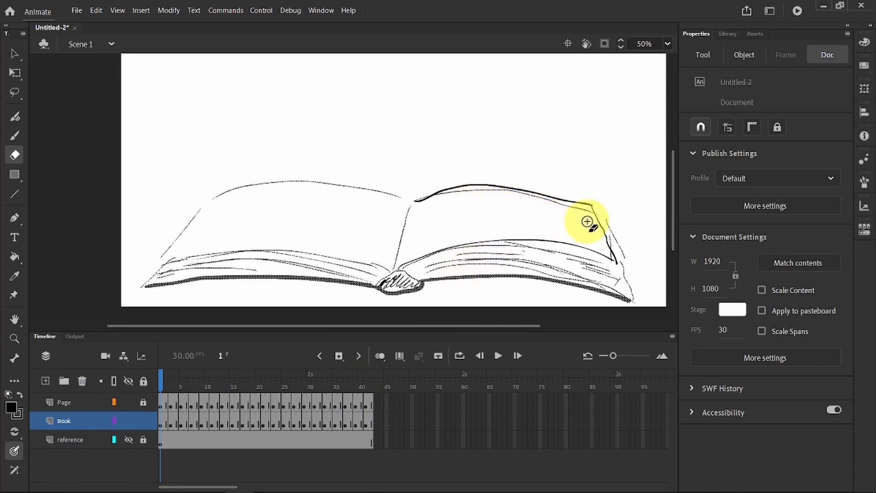
pyautogui.moveTo(596, 214)
pyautogui.mouseDown()
pyautogui.moveTo(524, 193)
pyautogui.moveTo(426, 190)
pyautogui.moveTo(415, 198)
pyautogui.mouseUp()
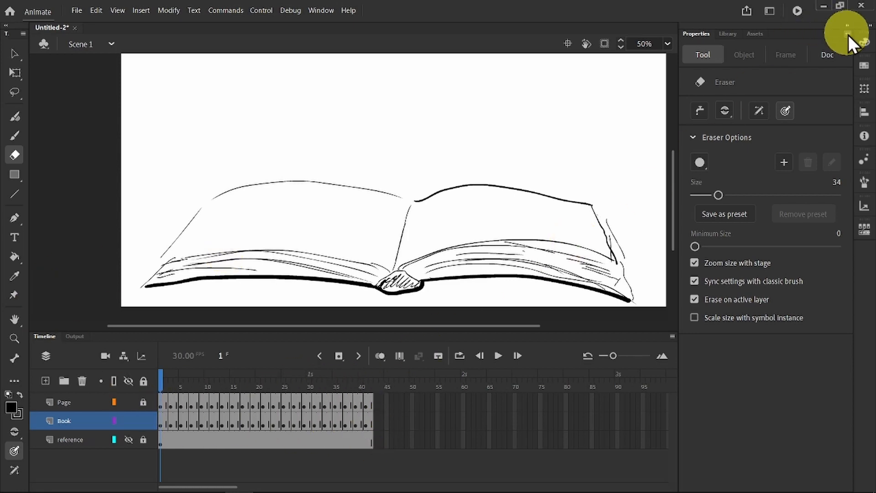
# Set the document's frame rate to 24 FPS and play the page-turn animation.
pyautogui.click(826, 53)
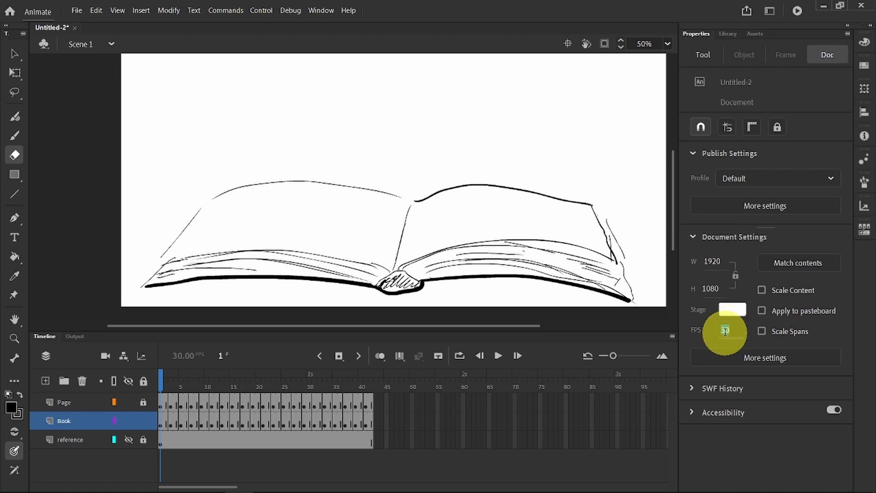
pyautogui.write('24')
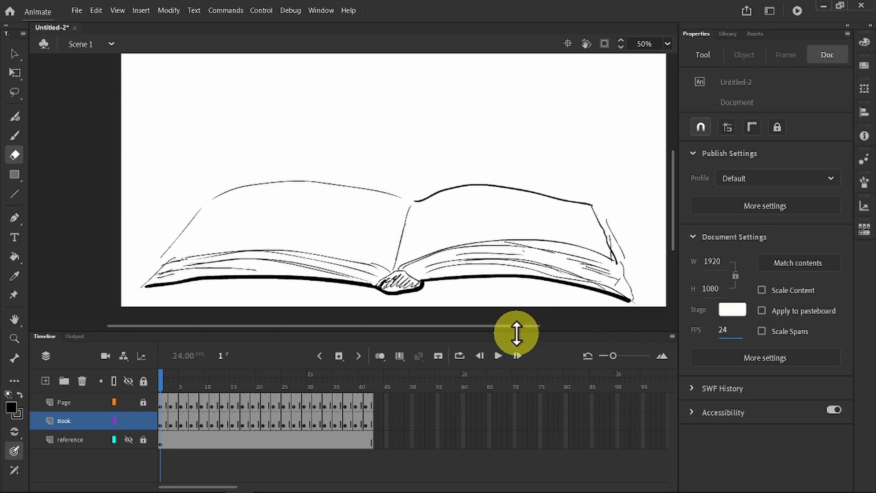
pyautogui.press('Return')
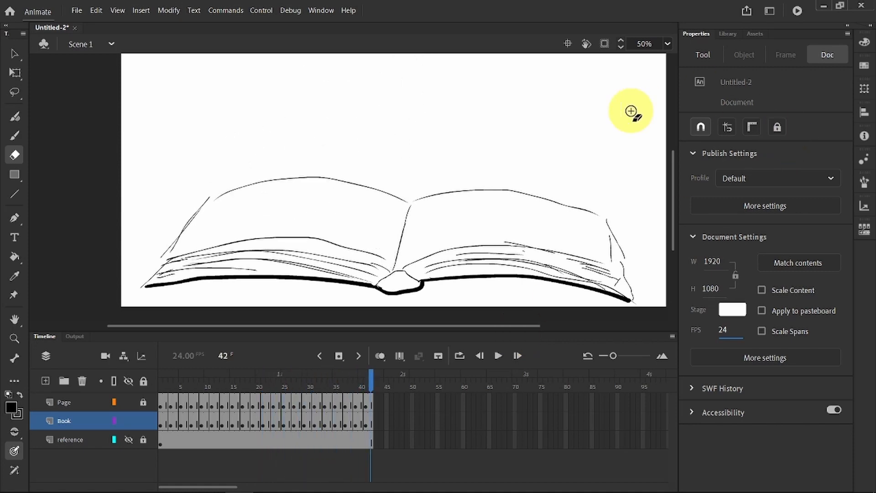
# Save the document as an Animate Document named Page turn in the AN Tutorials folder.
pyautogui.click(78, 8)
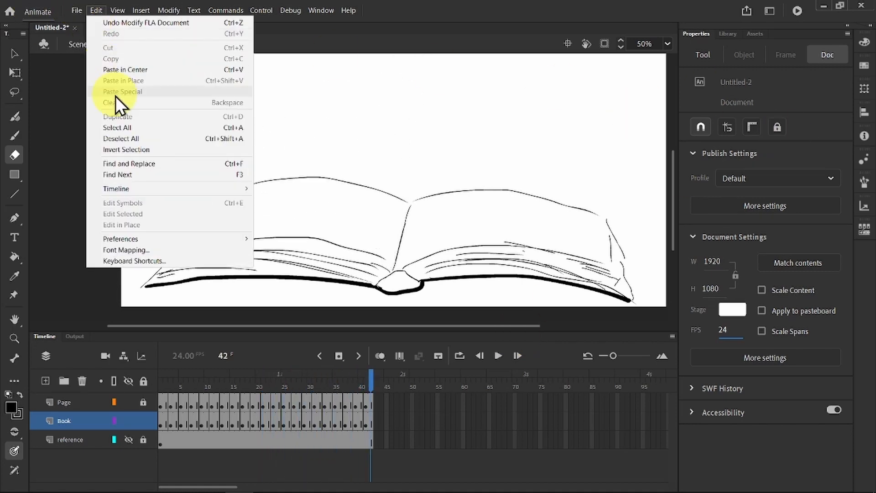
pyautogui.click(100, 109)
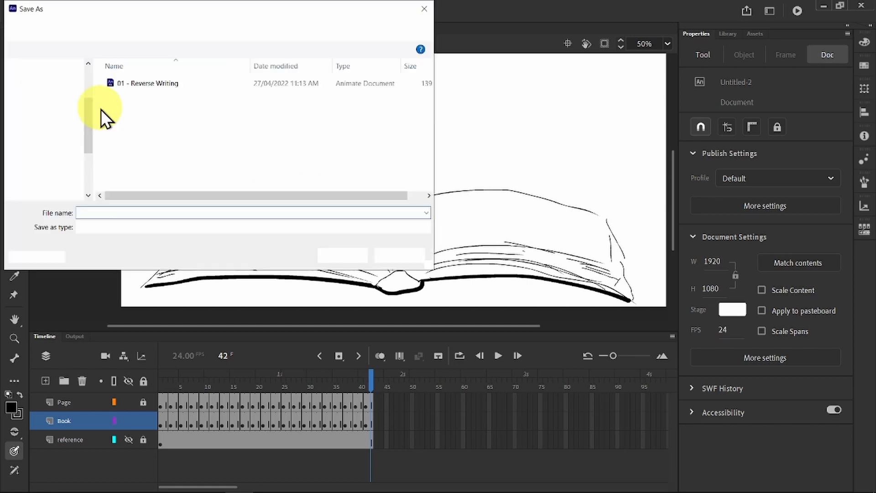
pyautogui.write('Page turn')
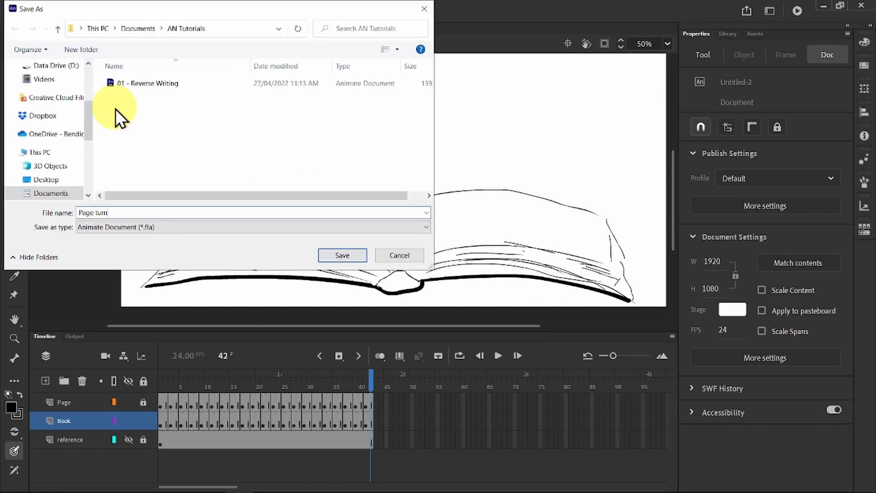
pyautogui.press('Return')
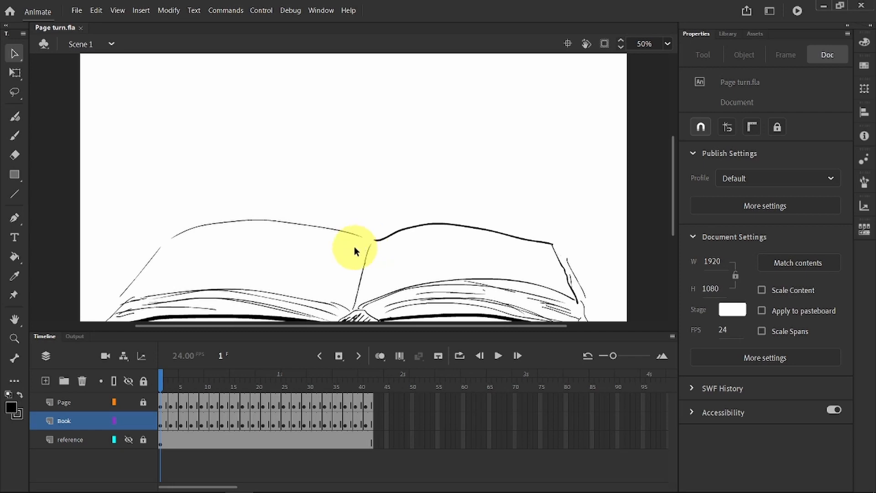
# Delete the reference layer, leaving only the Page and Book layers in the timeline.
pyautogui.click(69, 442)
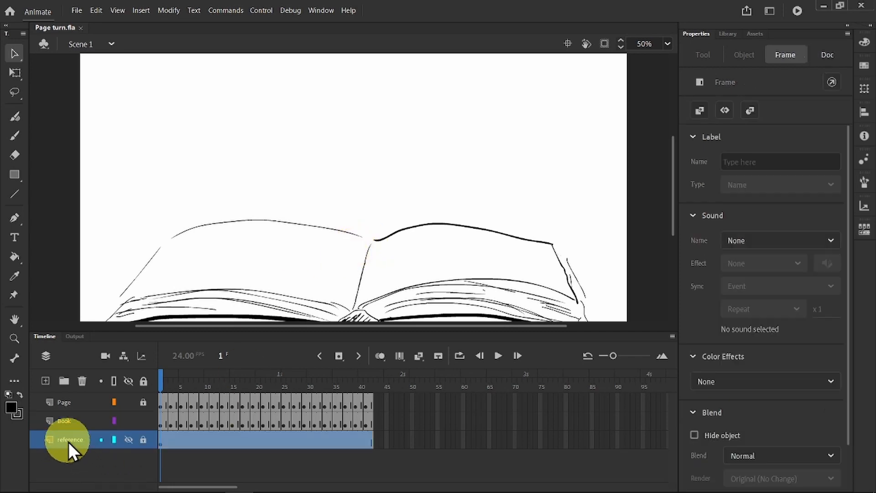
pyautogui.rightClick(69, 442)
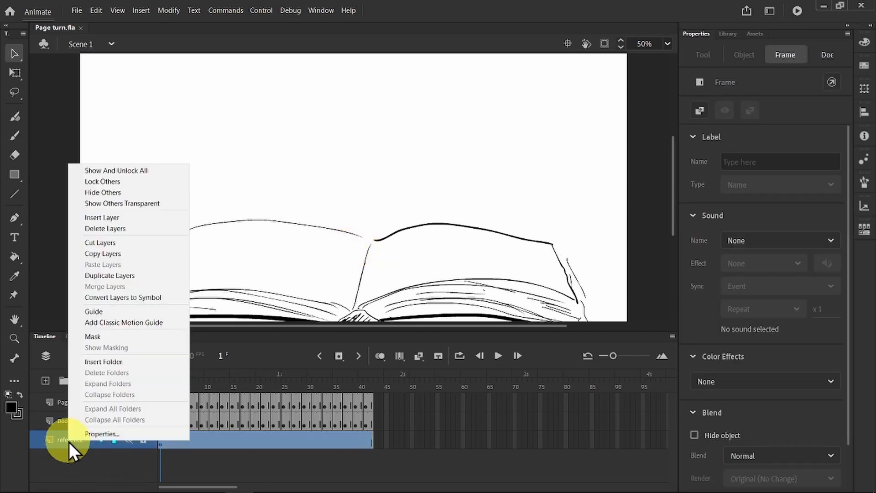
pyautogui.click(110, 229)
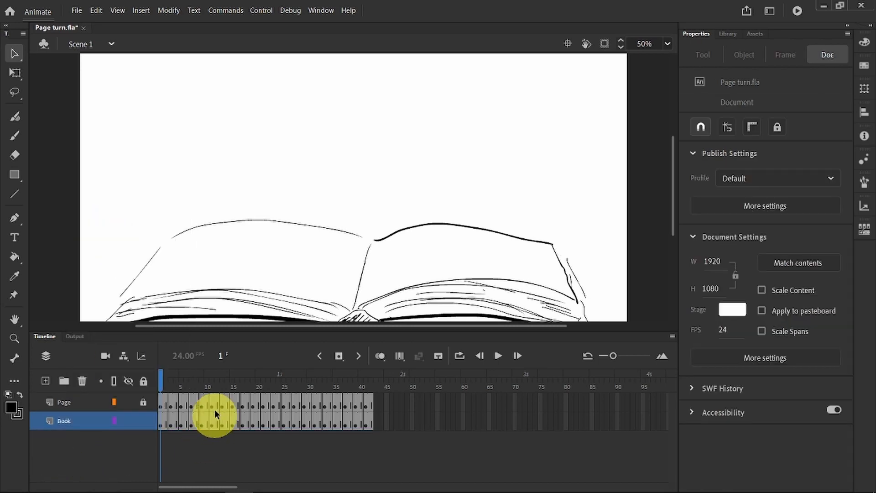
pyautogui.moveTo(163, 379)
pyautogui.mouseDown()
pyautogui.moveTo(391, 362)
pyautogui.moveTo(160, 368)
pyautogui.mouseUp()
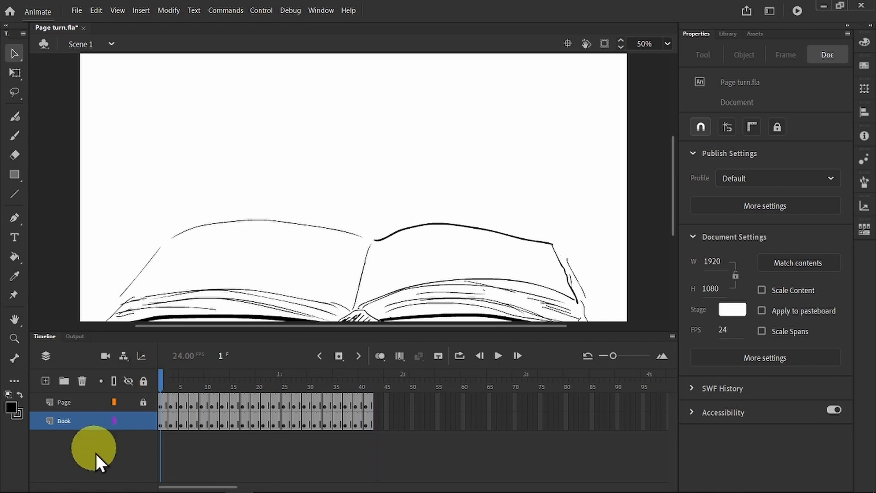
pyautogui.moveTo(141, 479)
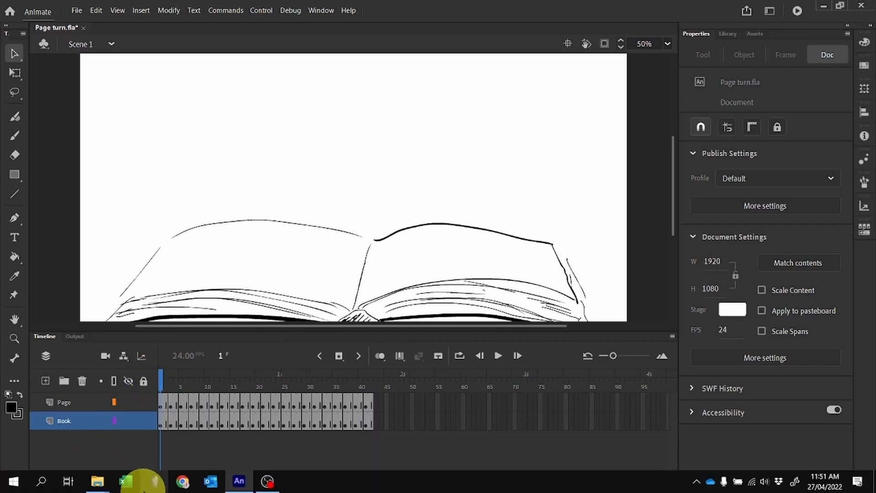